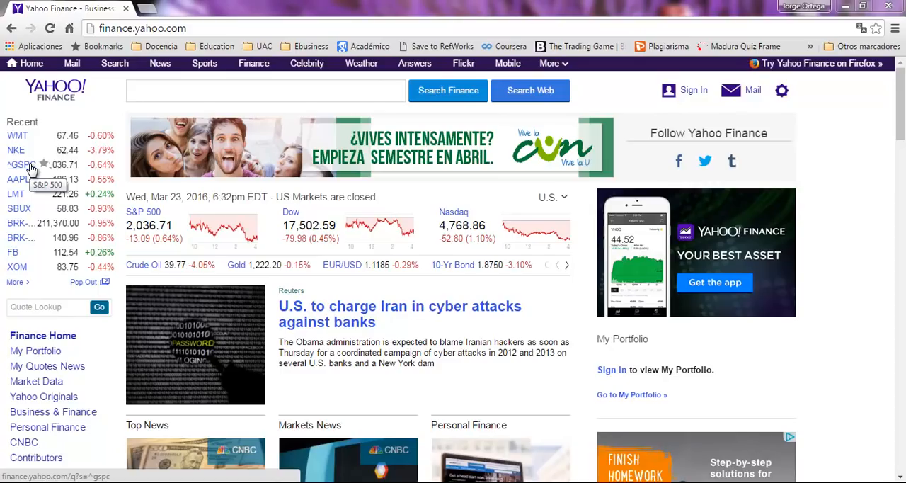
# Step: Open the S&P 500 (^GSPC) quote and display its historical prices
pyautogui.click(30, 165)
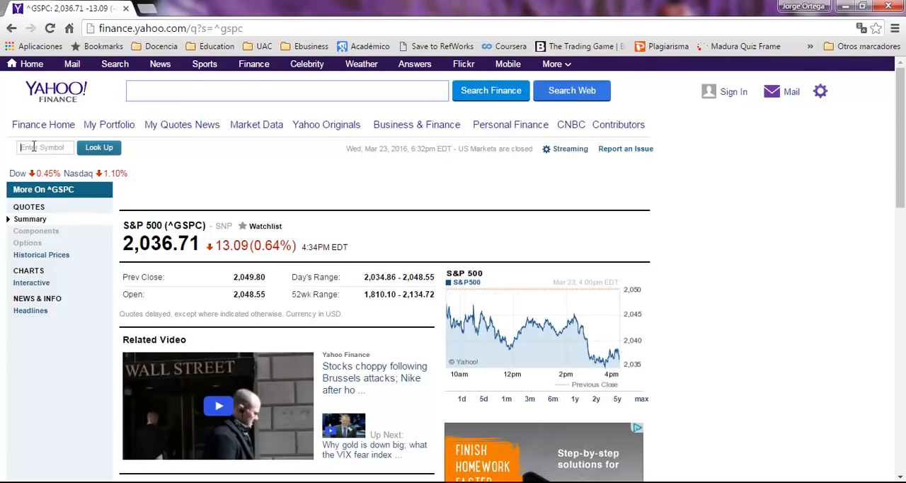
pyautogui.write('gspc')
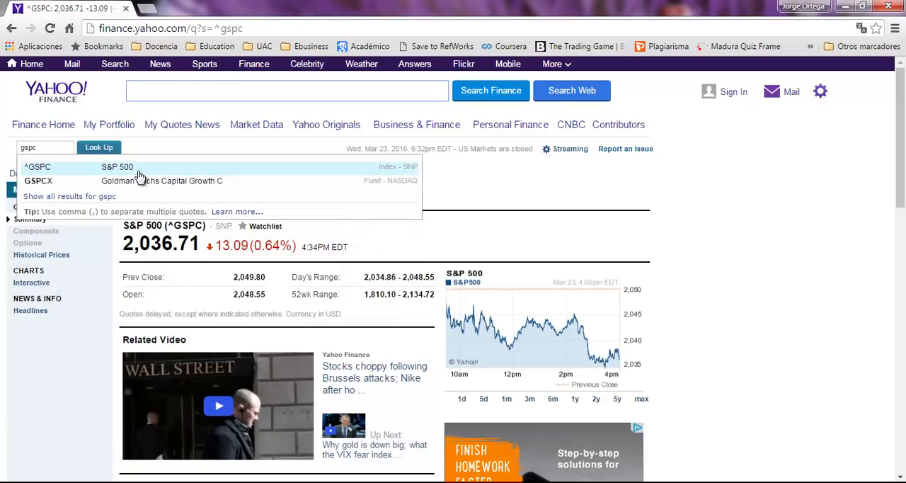
pyautogui.click(3, 124)
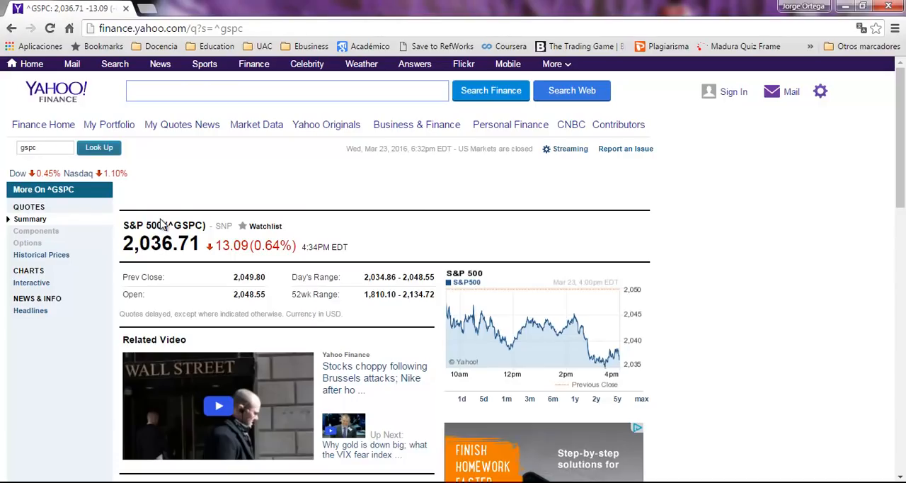
pyautogui.click(37, 256)
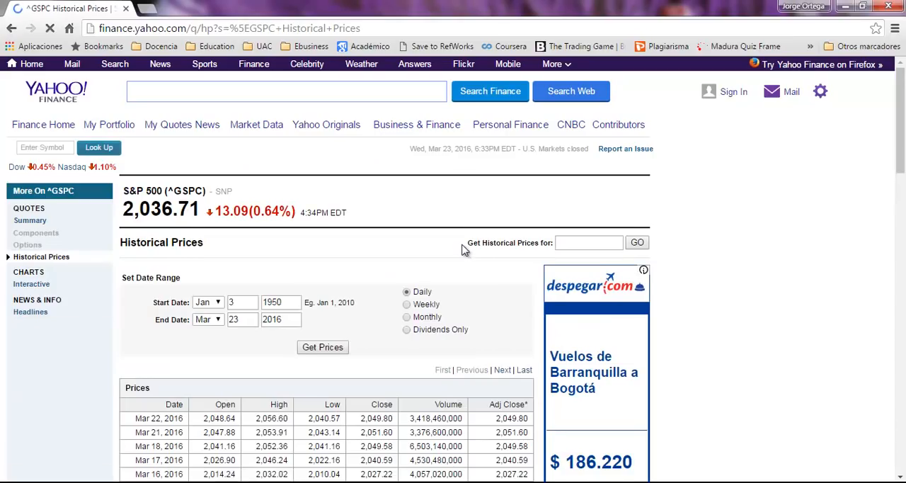
# Step: Retrieve monthly historical prices with the start year set to 2013
pyautogui.scroll(-1, 461, 248)
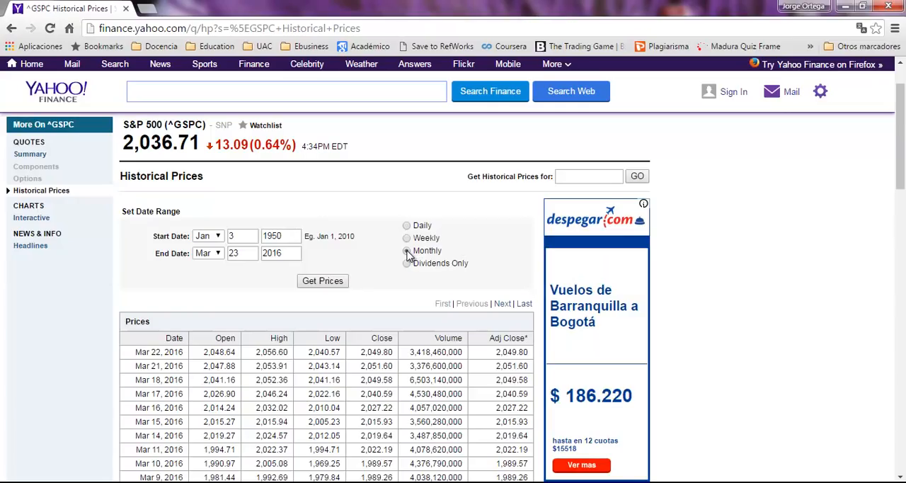
pyautogui.click(407, 251)
pyautogui.click(292, 232)
pyautogui.press('BackSpace')
pyautogui.press('BackSpace')
pyautogui.press('BackSpace')
pyautogui.press('BackSpace')
pyautogui.write('2')
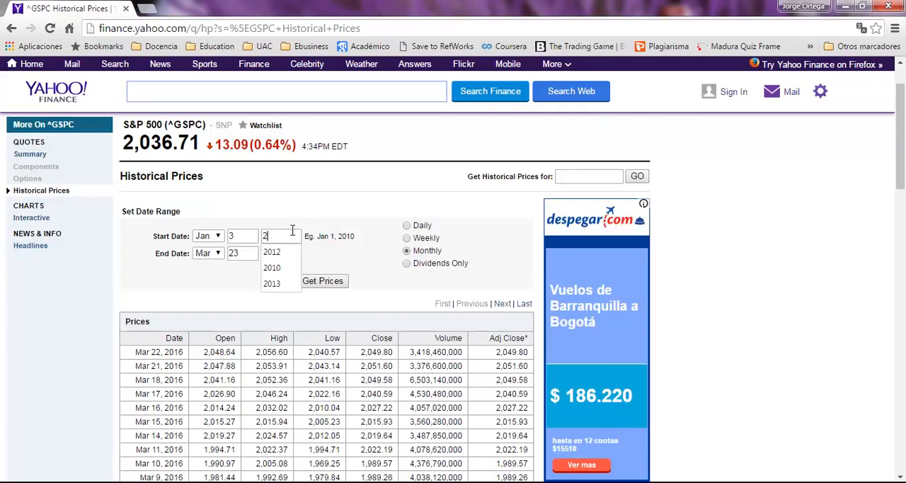
pyautogui.write('013')
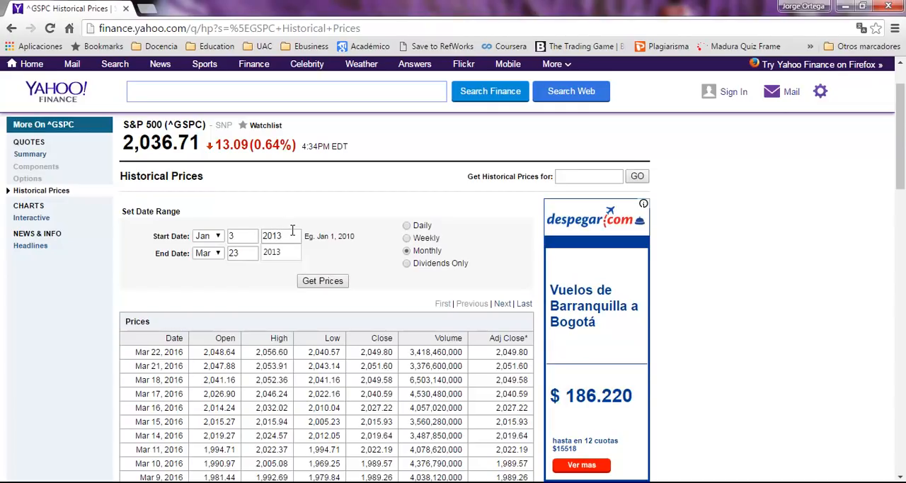
pyautogui.click(321, 206)
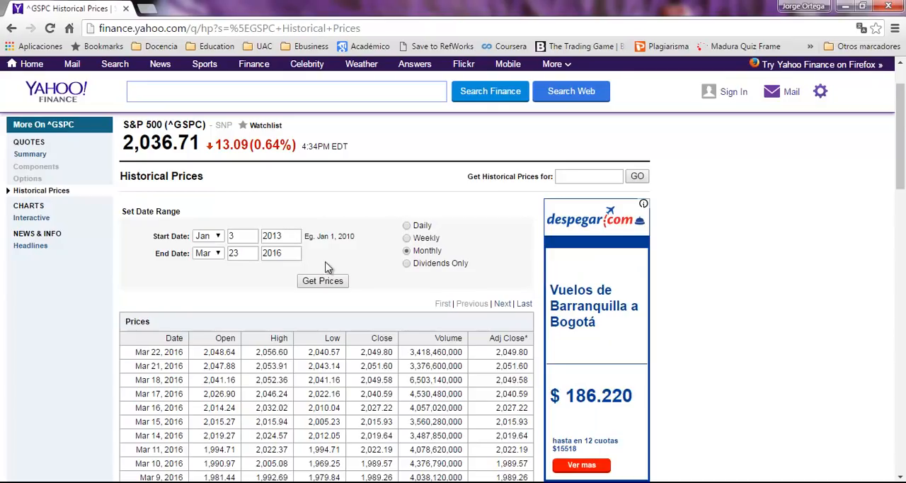
pyautogui.click(333, 281)
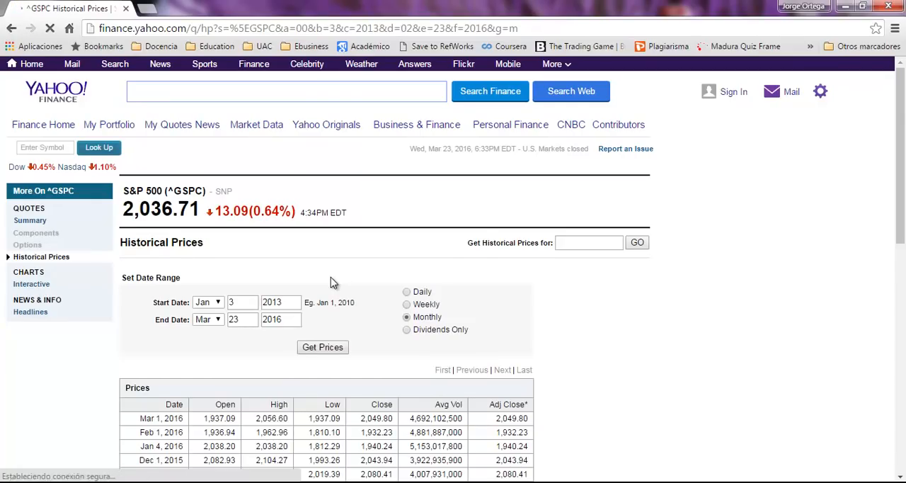
# Step: Download the monthly price table as a spreadsheet file and save it in the Descargas folder
pyautogui.scroll(-2, 356, 282)
pyautogui.scroll(-2, 356, 287)
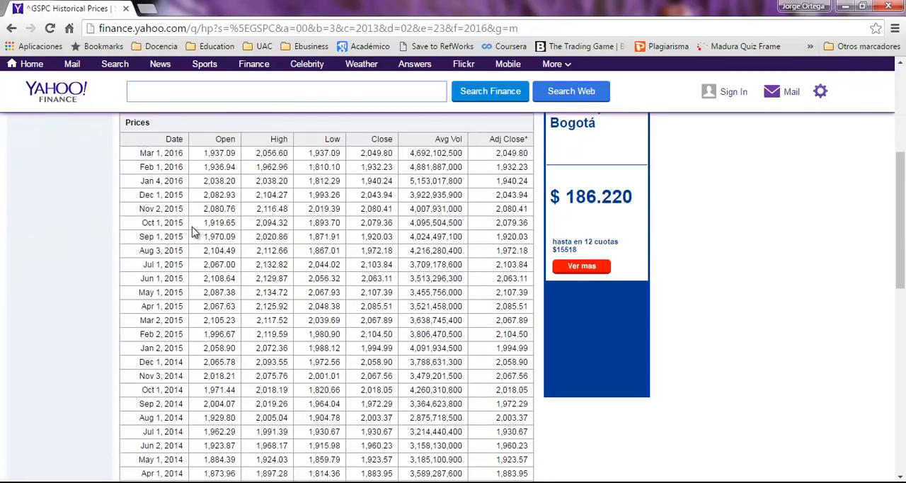
pyautogui.scroll(2, 180, 264)
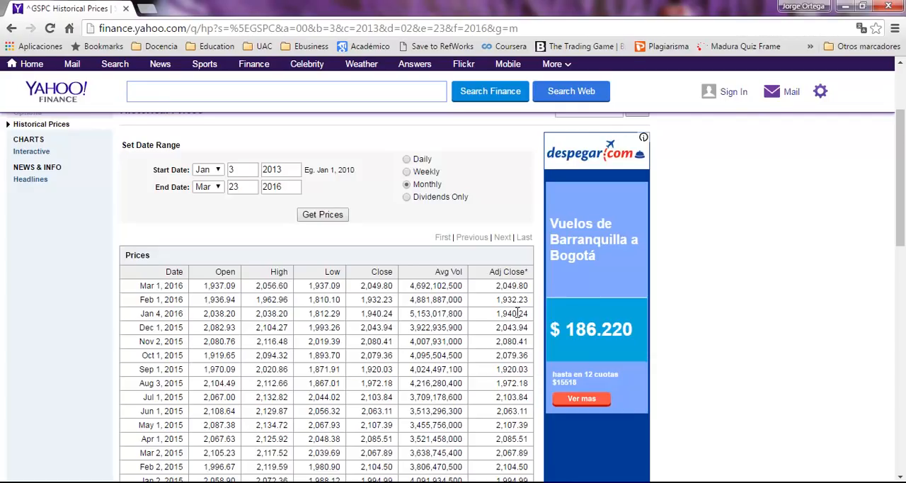
pyautogui.scroll(-9, 457, 328)
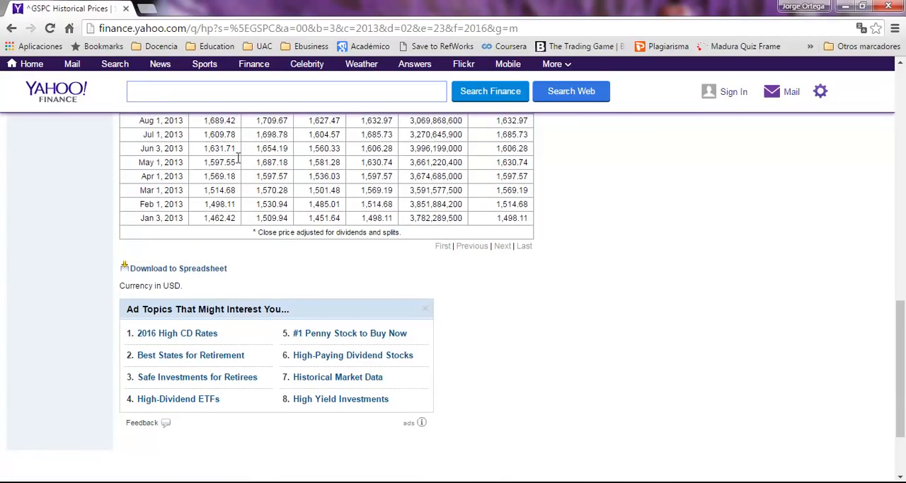
pyautogui.click(183, 271)
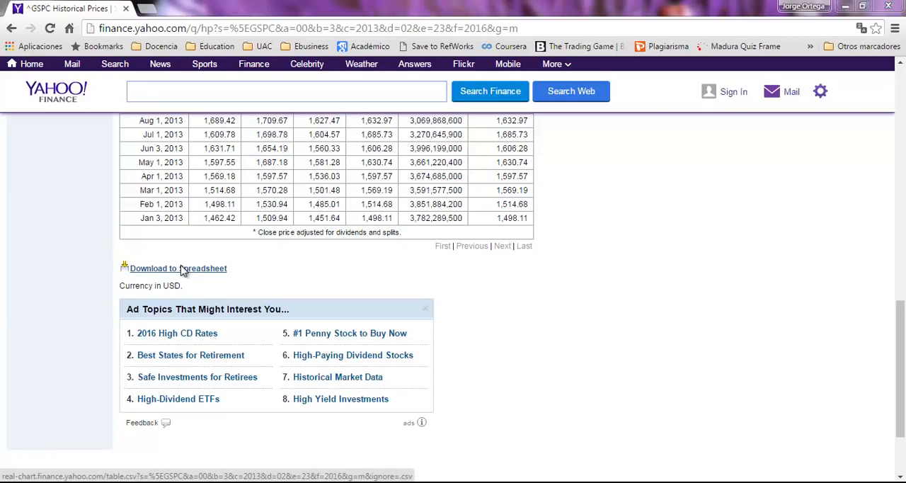
pyautogui.click(55, 104)
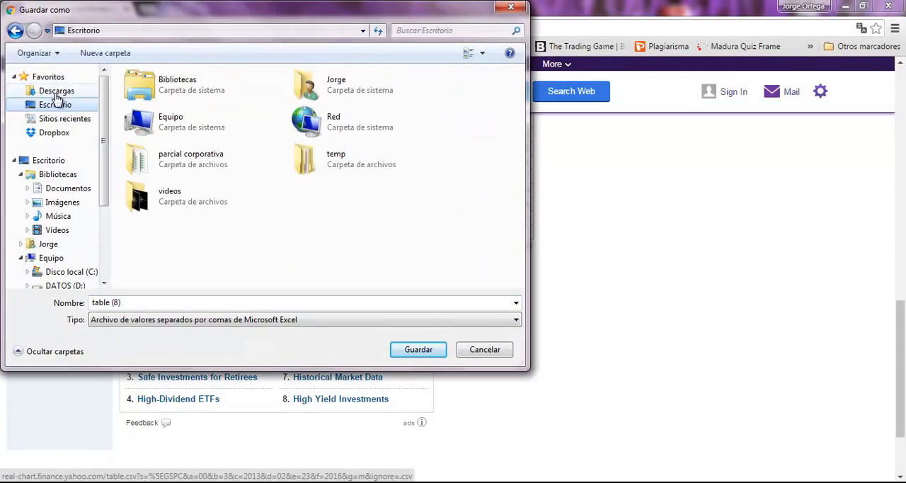
pyautogui.click(56, 91)
pyautogui.click(418, 350)
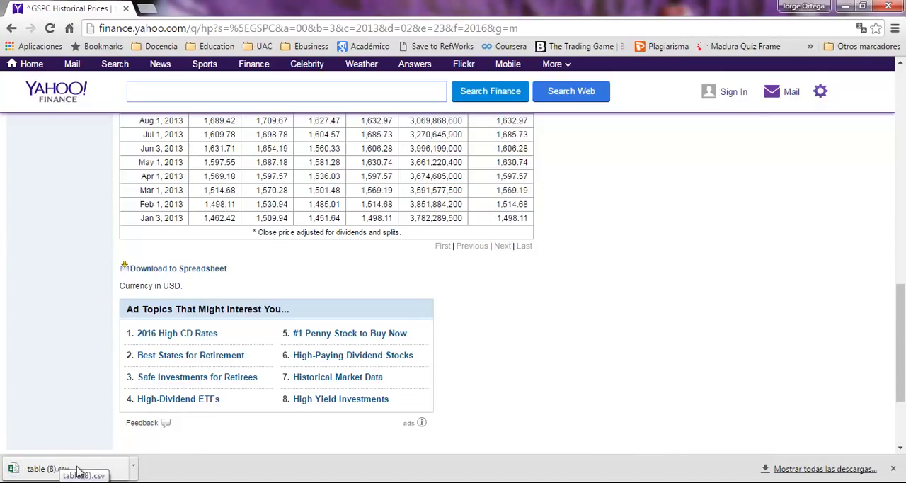
# Step: Open the downloaded table (8).csv in Excel and maximize its window
pyautogui.click(78, 471)
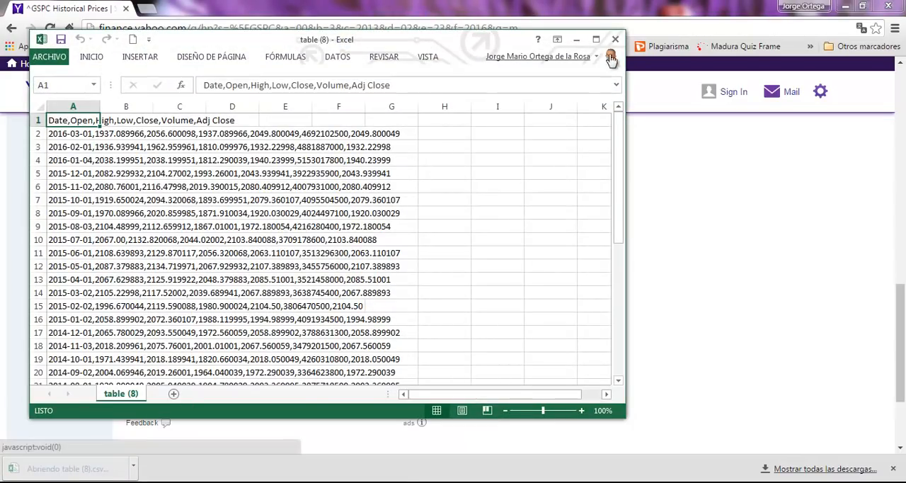
pyautogui.click(594, 37)
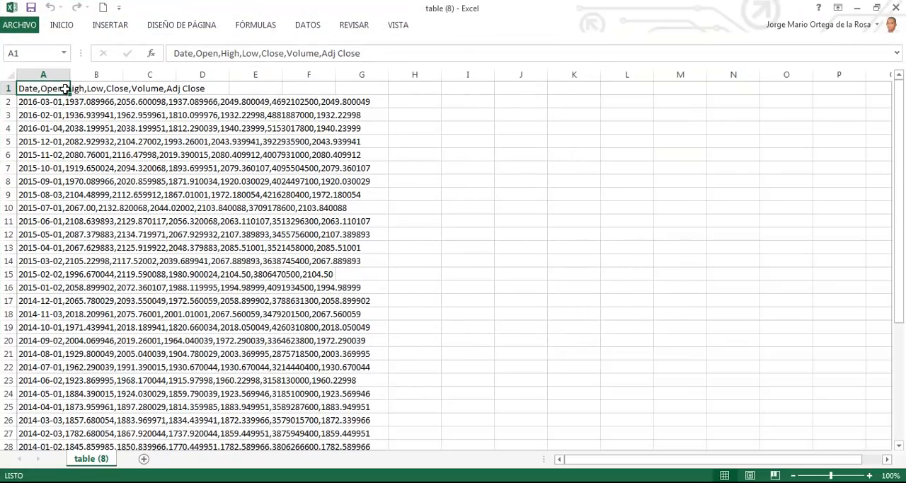
pyautogui.click(74, 30)
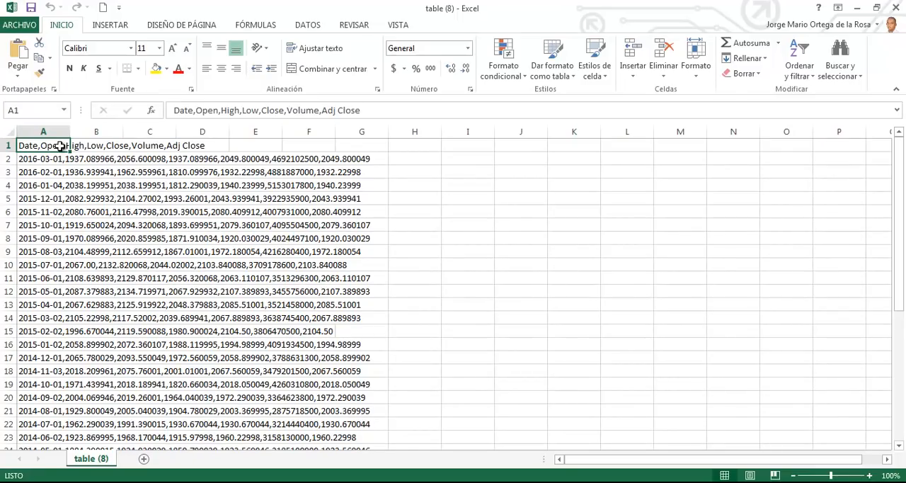
# Step: Select all the data in column A and split it with Text to Columns as delimited text, using only the comma as separator
pyautogui.hotkey('ctrl', 'shift', 'Down')
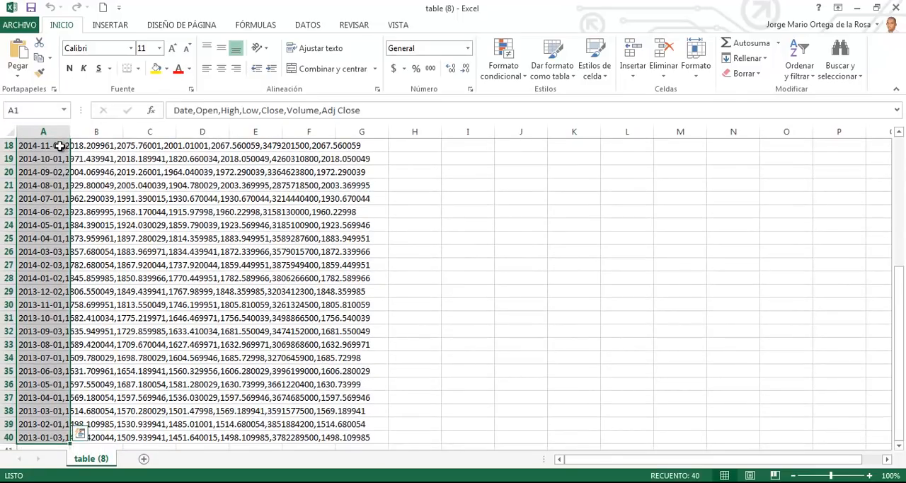
pyautogui.click(305, 27)
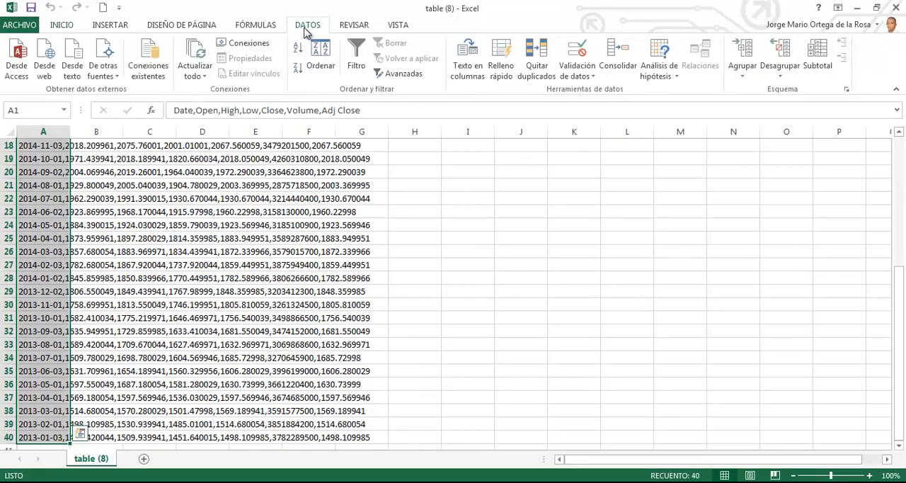
pyautogui.scroll(5, 464, 145)
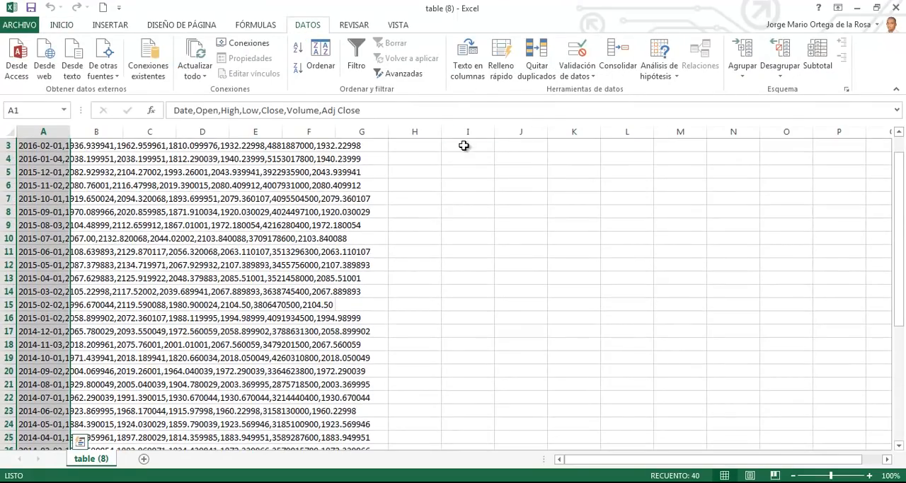
pyautogui.click(476, 76)
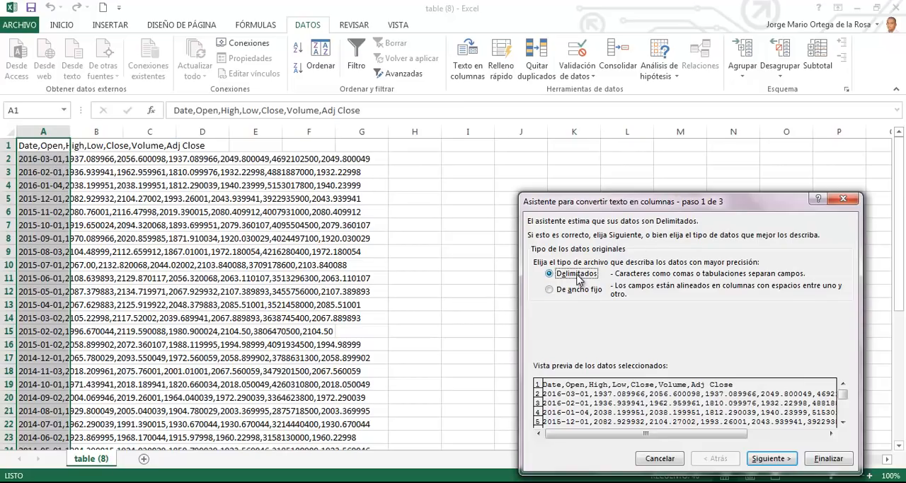
pyautogui.click(770, 465)
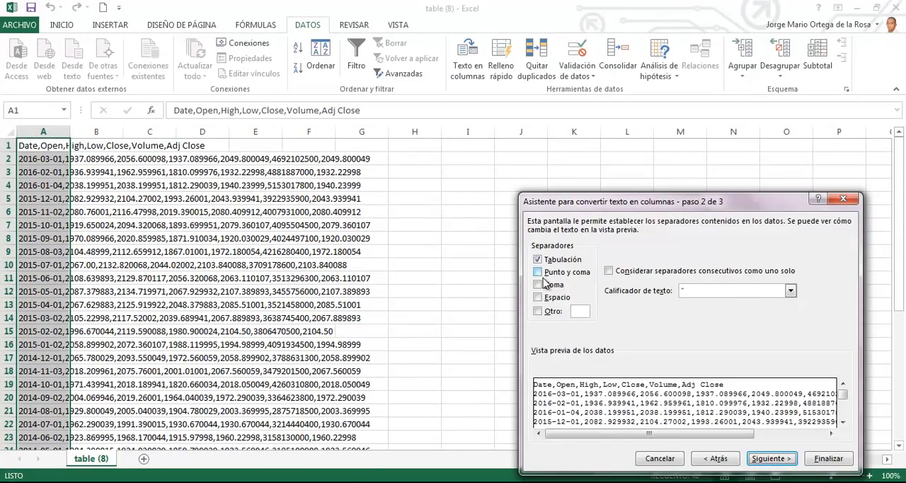
pyautogui.click(542, 285)
pyautogui.click(543, 260)
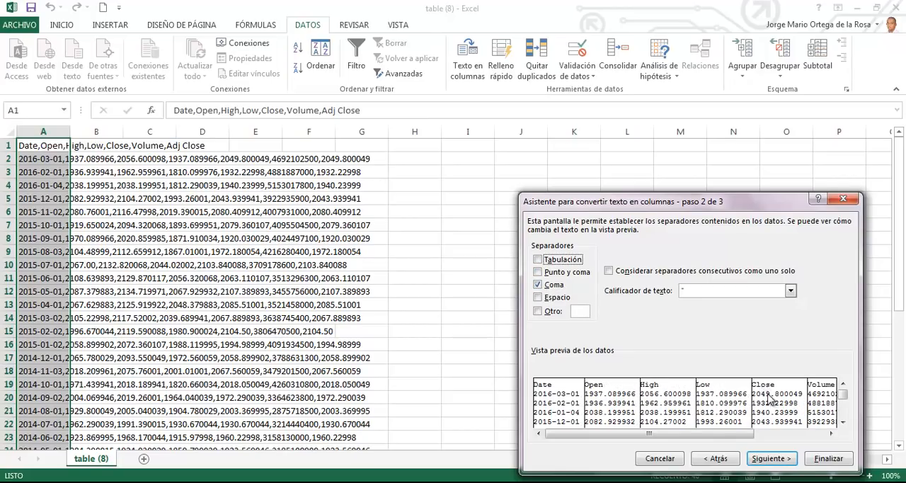
pyautogui.click(784, 458)
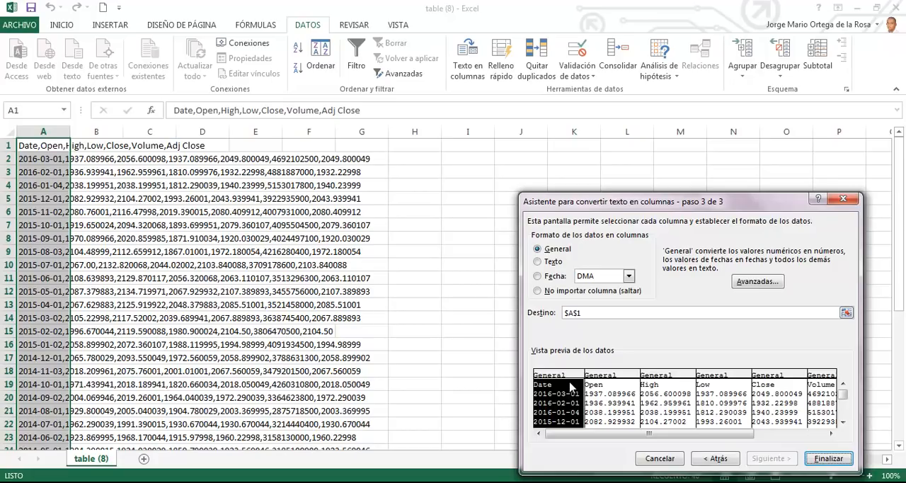
# Step: Set the Date column's format to date in AMD order for the text conversion
pyautogui.click(556, 278)
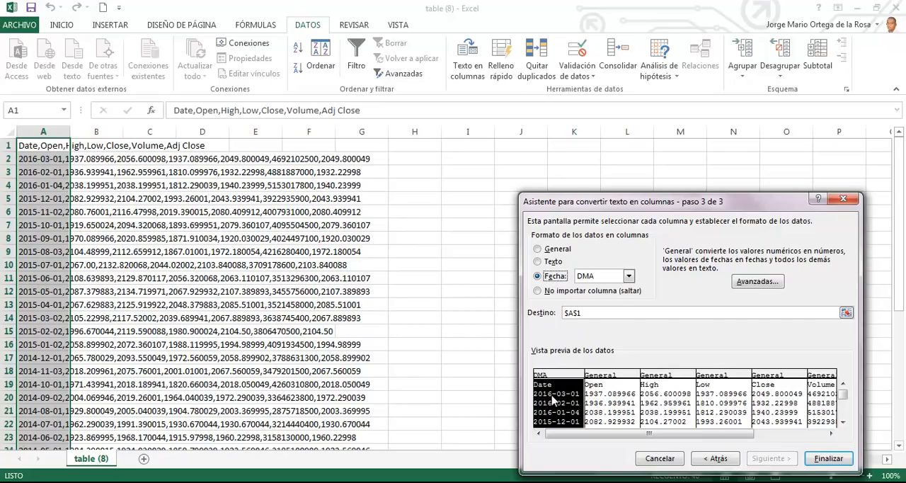
pyautogui.click(608, 277)
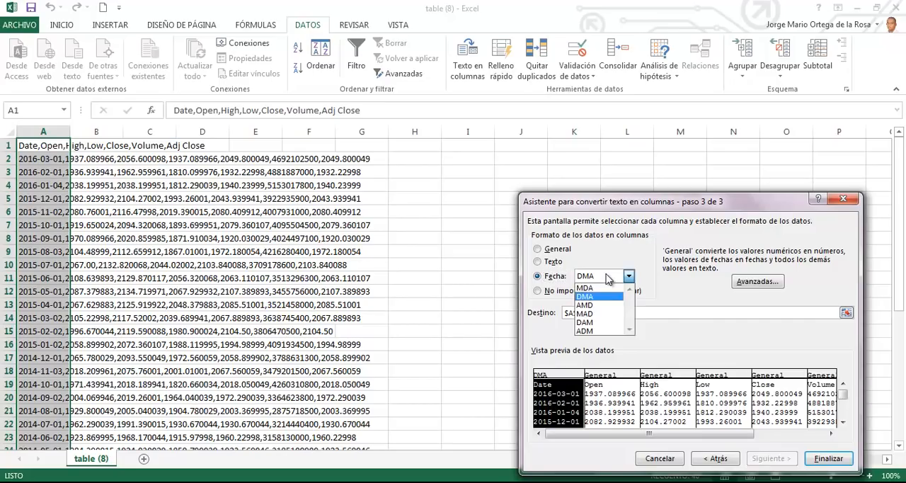
pyautogui.click(594, 305)
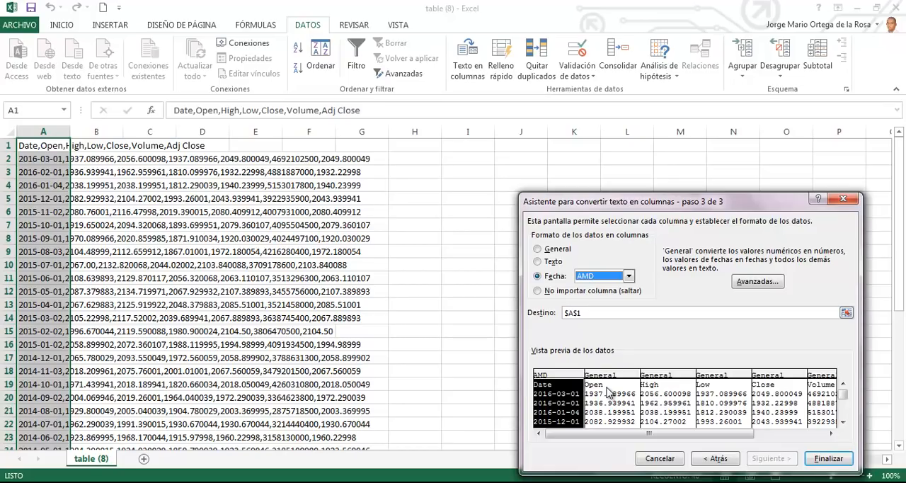
# Step: Exclude the Open, High, Low, Close and Volume columns from the import
pyautogui.click(608, 393)
pyautogui.click(574, 292)
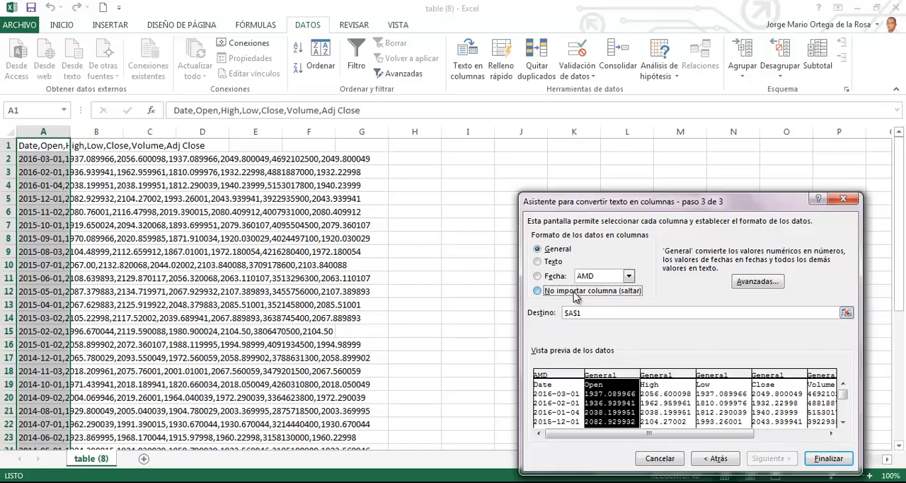
pyautogui.click(669, 389)
pyautogui.click(570, 296)
pyautogui.click(735, 393)
pyautogui.click(564, 299)
pyautogui.click(776, 389)
pyautogui.click(580, 291)
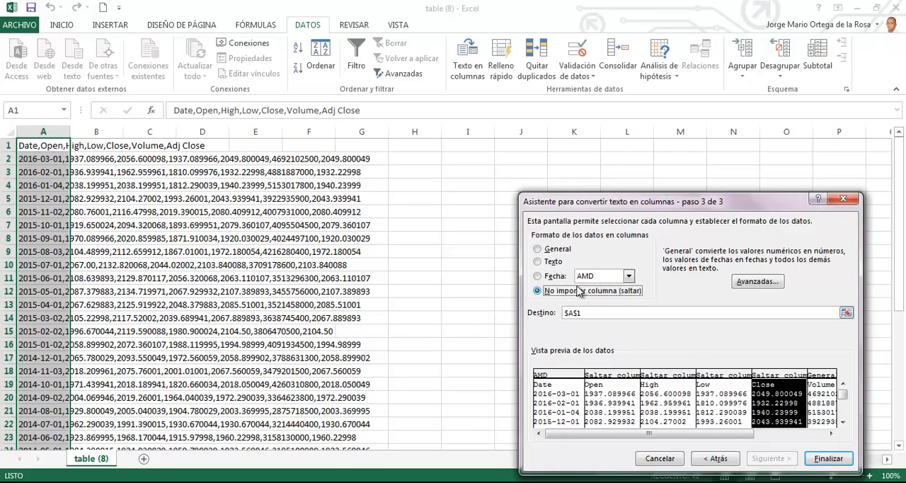
pyautogui.click(816, 400)
pyautogui.click(567, 291)
# Step: For the Adj Close column, swap the decimal and thousands separators so the period marks decimals, and finish the conversion
pyautogui.click(785, 433)
pyautogui.click(774, 395)
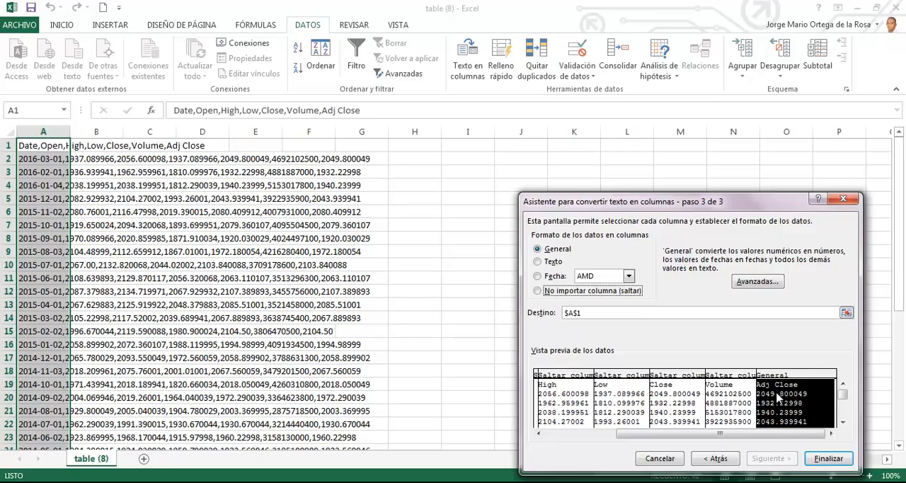
pyautogui.click(765, 282)
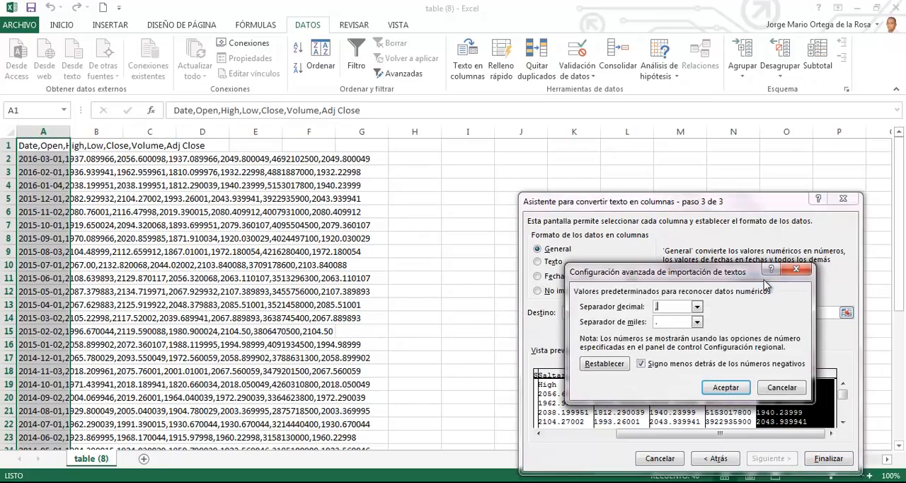
pyautogui.click(699, 308)
pyautogui.click(666, 327)
pyautogui.click(698, 323)
pyautogui.click(678, 341)
pyautogui.click(726, 388)
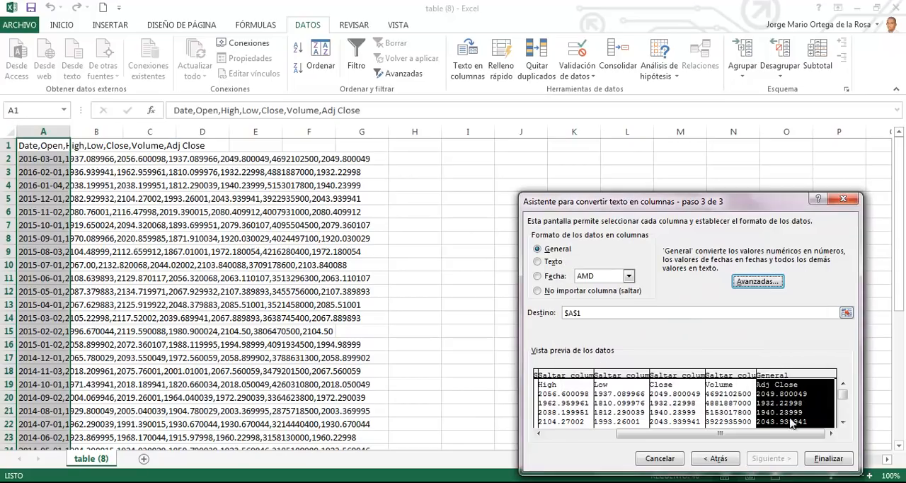
pyautogui.click(829, 458)
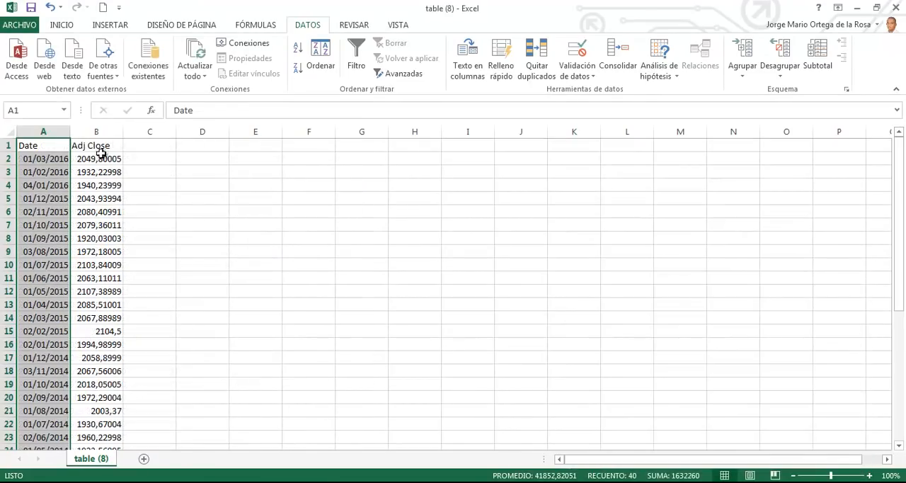
pyautogui.click(103, 149)
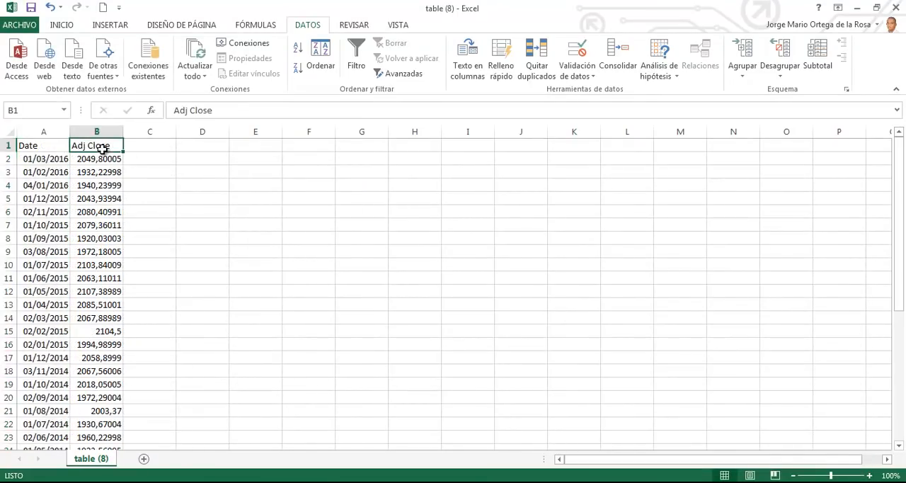
# Step: Rename the Adj Close header to S&P 500 and format column B in accounting style with thousands separators
pyautogui.write('S&P 500')
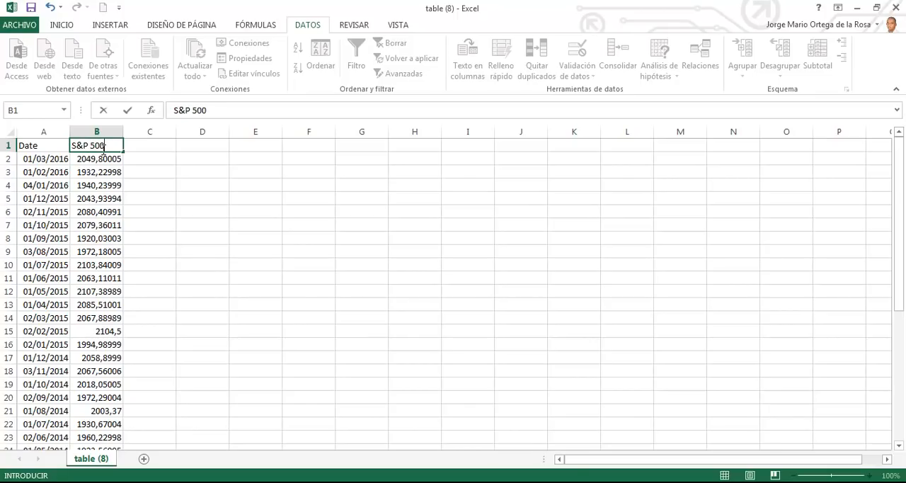
pyautogui.press('Return')
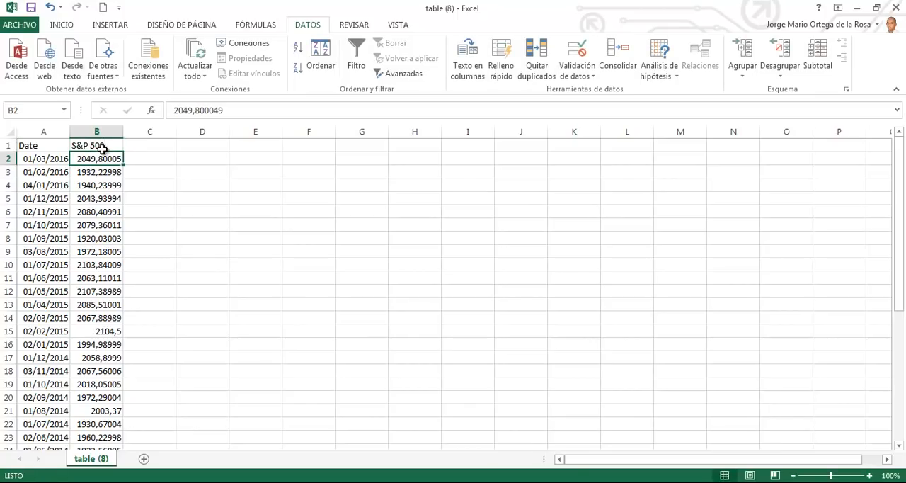
pyautogui.click(106, 133)
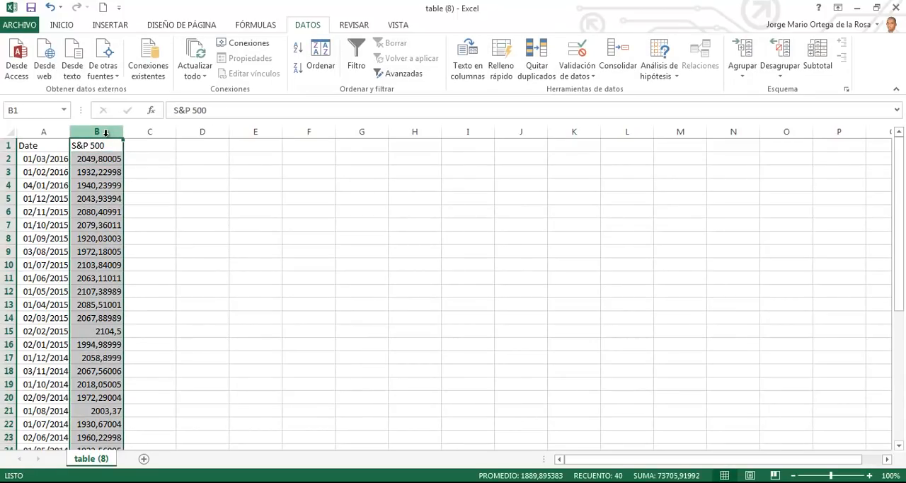
pyautogui.click(63, 25)
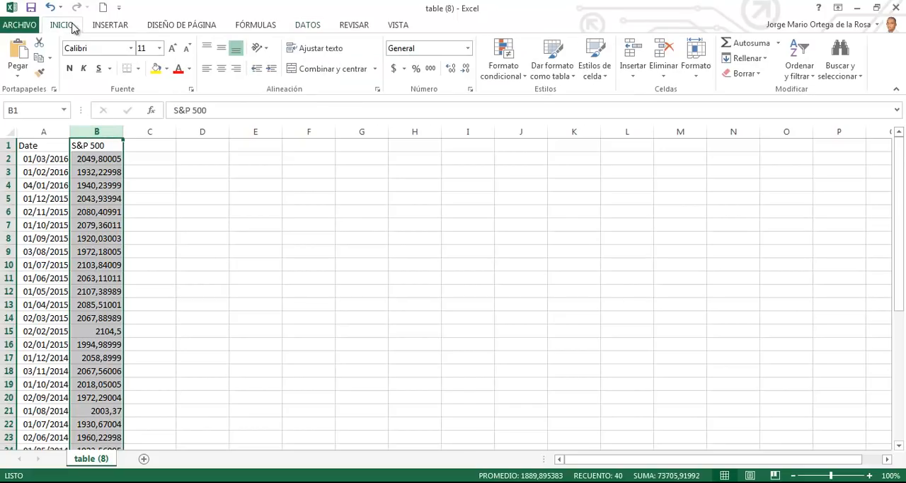
pyautogui.click(429, 69)
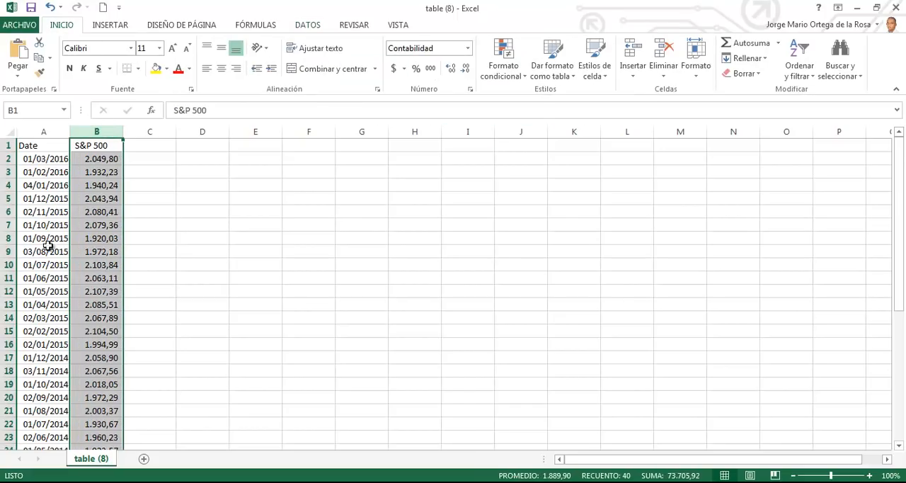
pyautogui.click(133, 210)
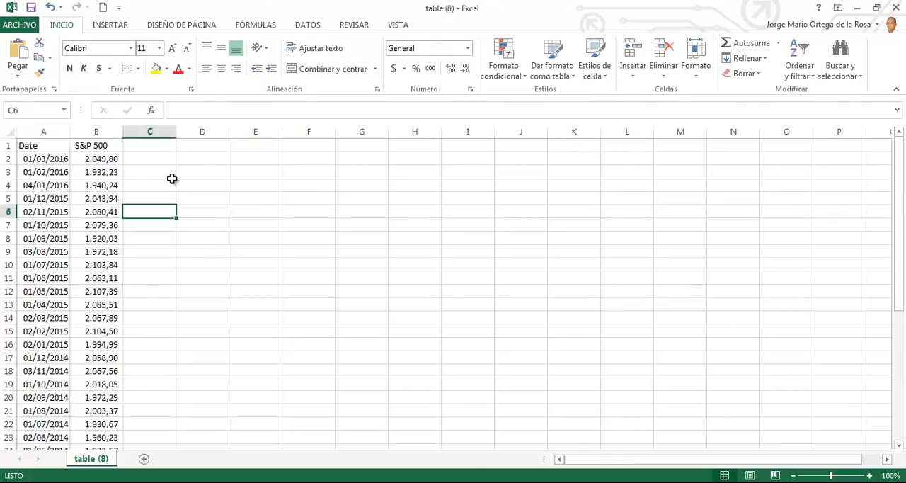
# Step: Switch to Yahoo Finance in the browser, look up Wal-Mart Stores Inc. (WMT) and open its historical prices
pyautogui.hotkey('alt', 'Tab')
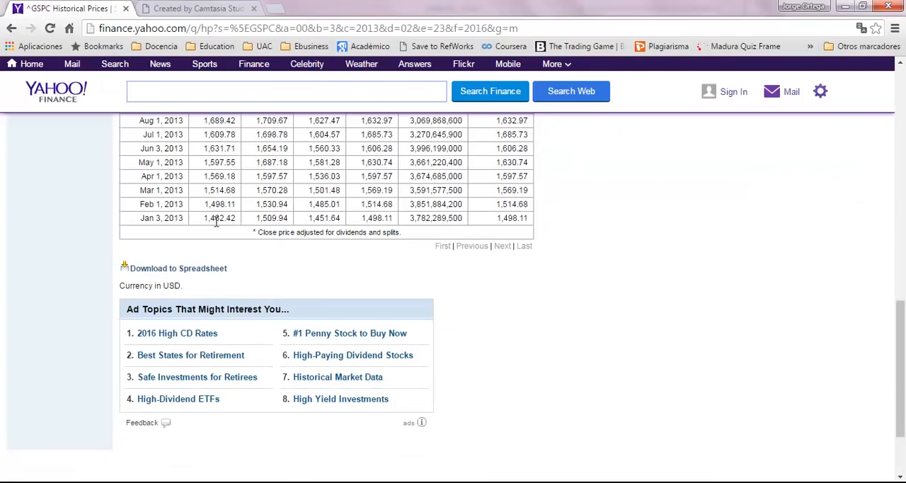
pyautogui.scroll(10, 330, 303)
pyautogui.click(54, 151)
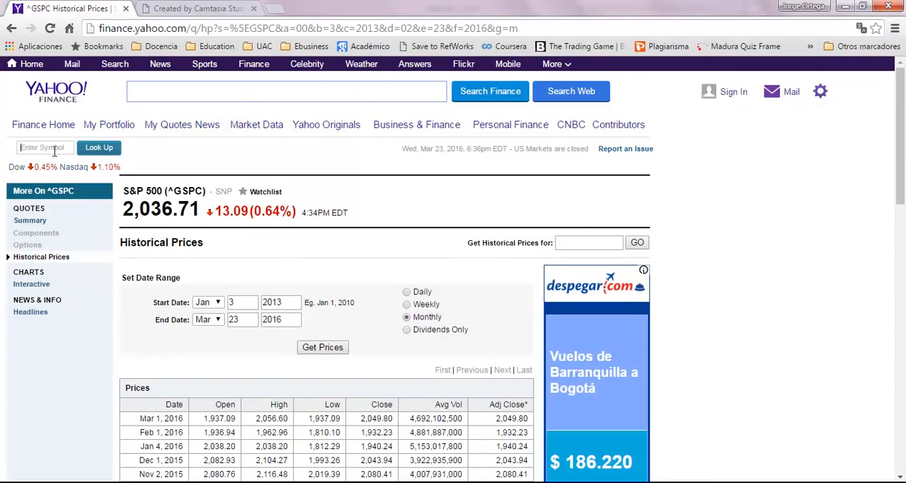
pyautogui.write('wmt')
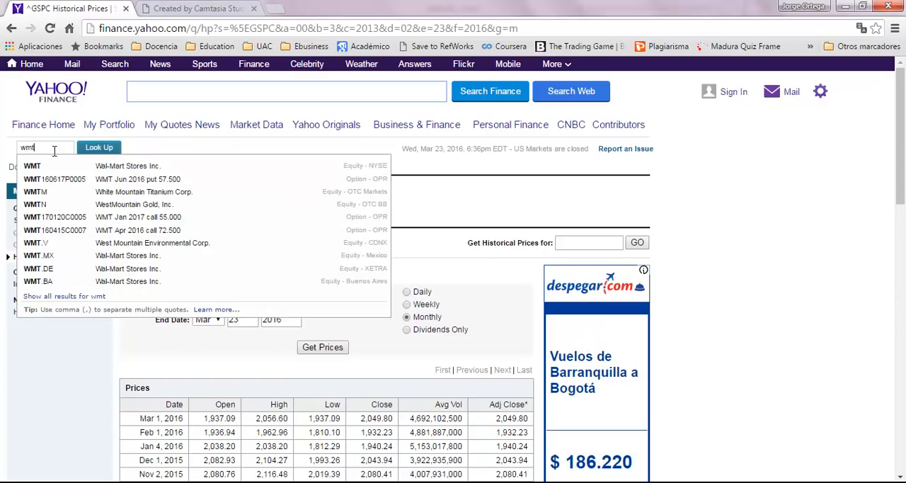
pyautogui.click(111, 171)
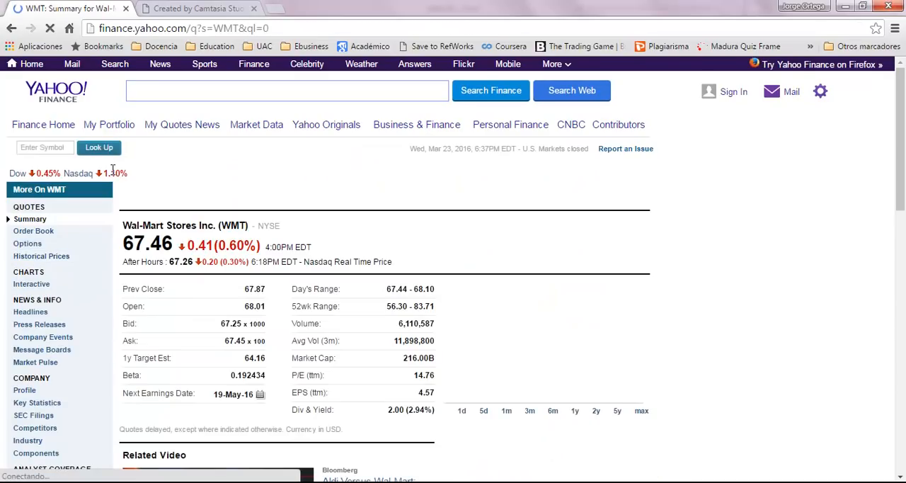
pyautogui.click(56, 259)
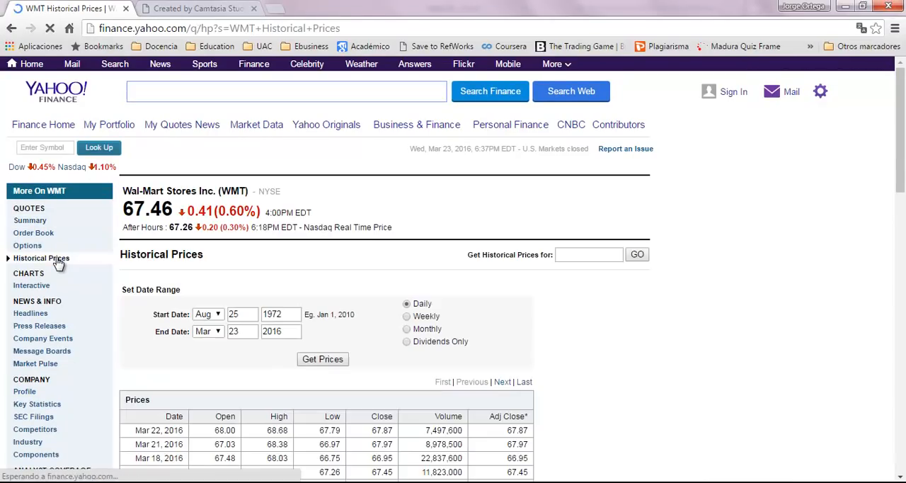
# Step: Get monthly WMT prices with the start date set to Jan 3, 2013
pyautogui.scroll(-3, 403, 253)
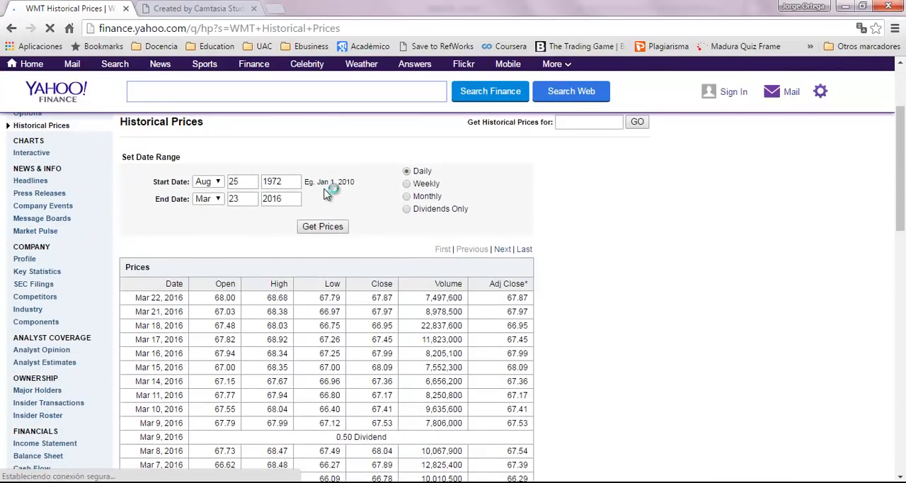
pyautogui.click(430, 197)
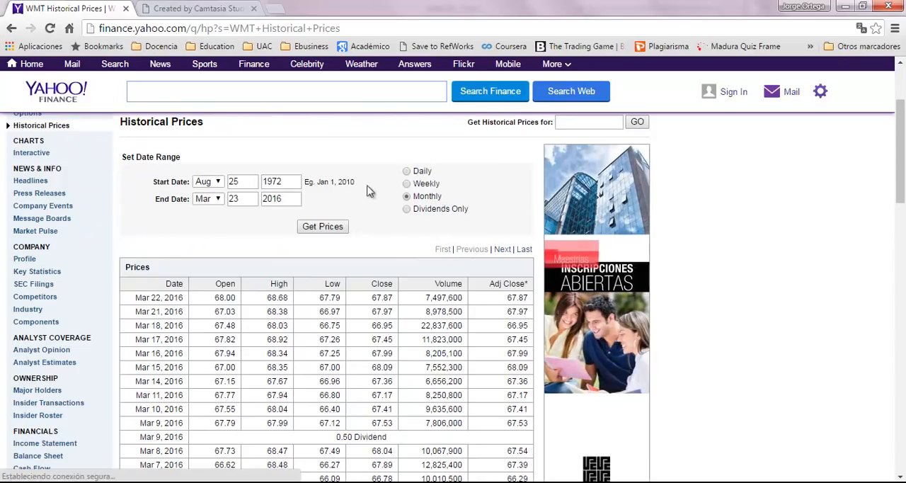
pyautogui.moveTo(300, 182); pyautogui.dragTo(253, 183)
pyautogui.write('2')
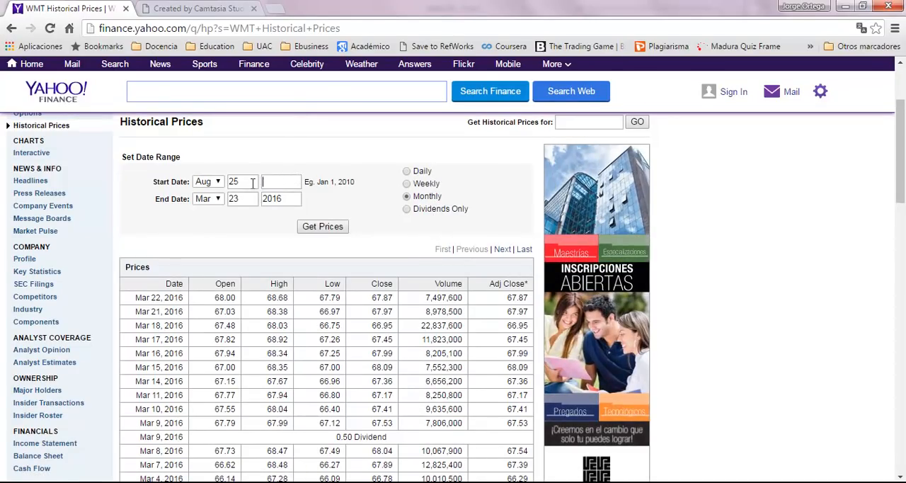
pyautogui.write('013')
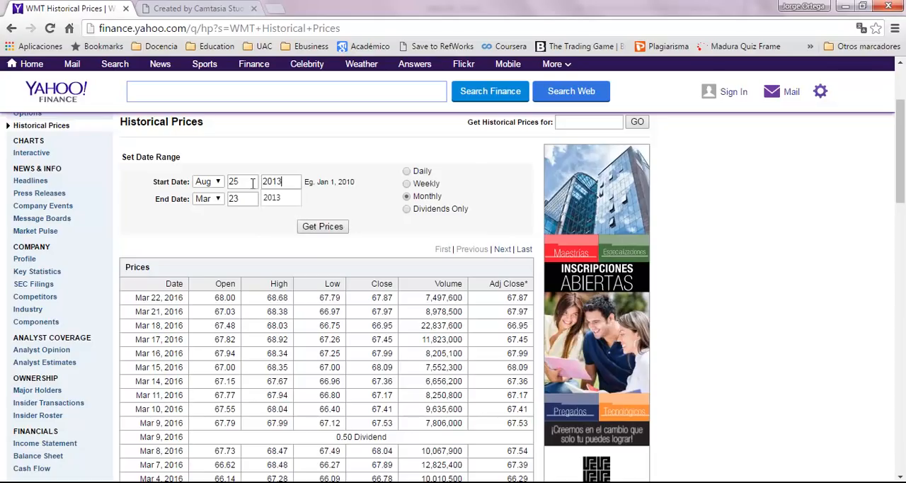
pyautogui.click(285, 193)
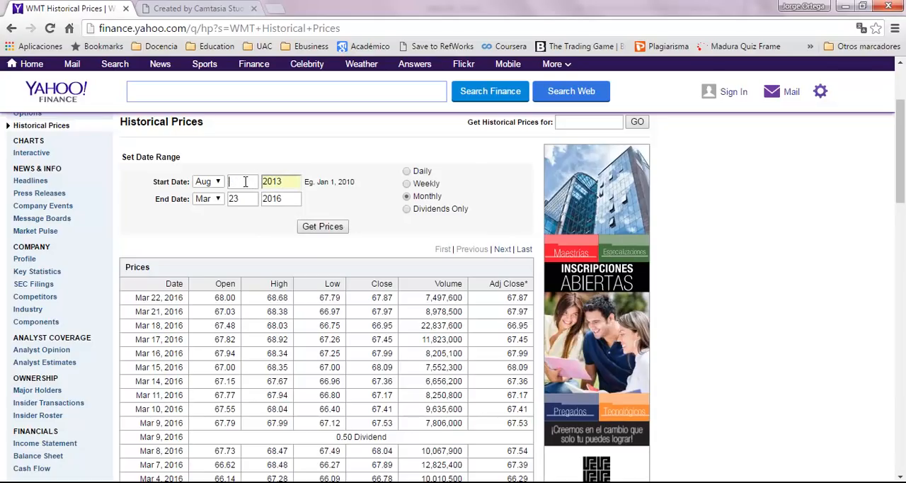
pyautogui.write('3')
pyautogui.click(213, 182)
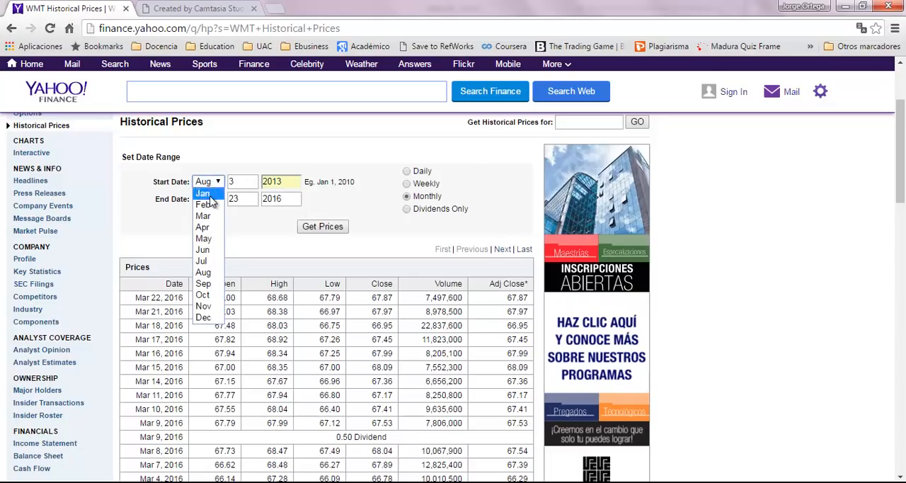
pyautogui.click(211, 193)
pyautogui.click(343, 228)
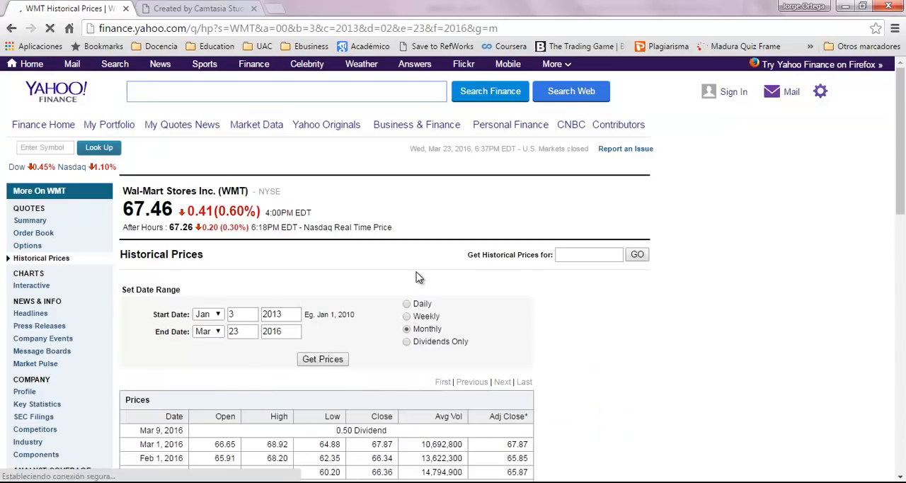
# Step: Download the WMT prices as the spreadsheet file table (9) and open it in Excel
pyautogui.scroll(-2, 425, 277)
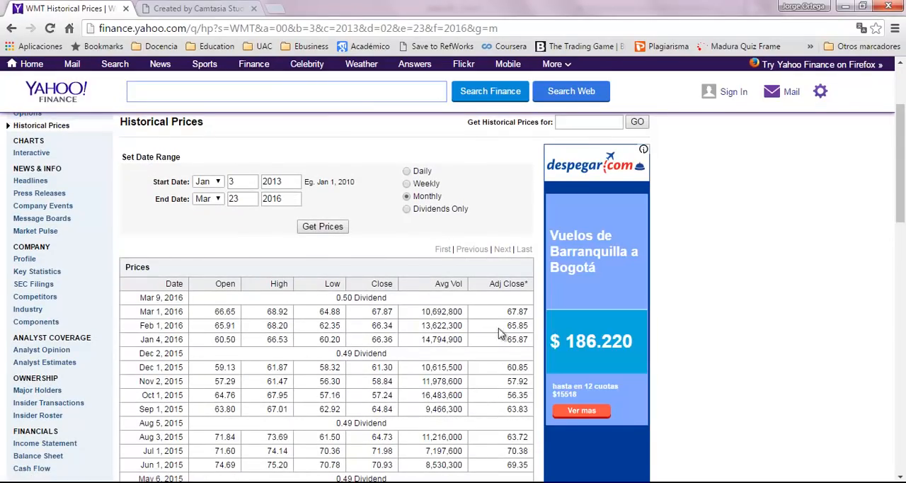
pyautogui.scroll(-10, 508, 312)
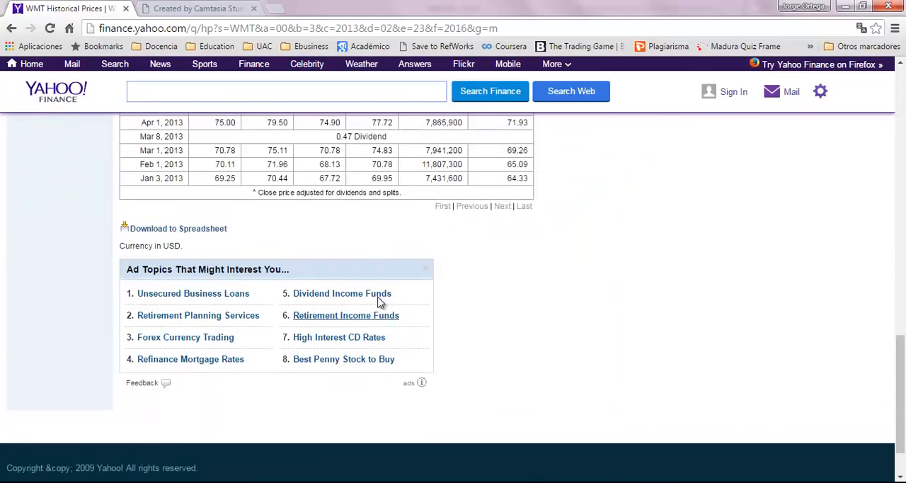
pyautogui.scroll(1, 233, 213)
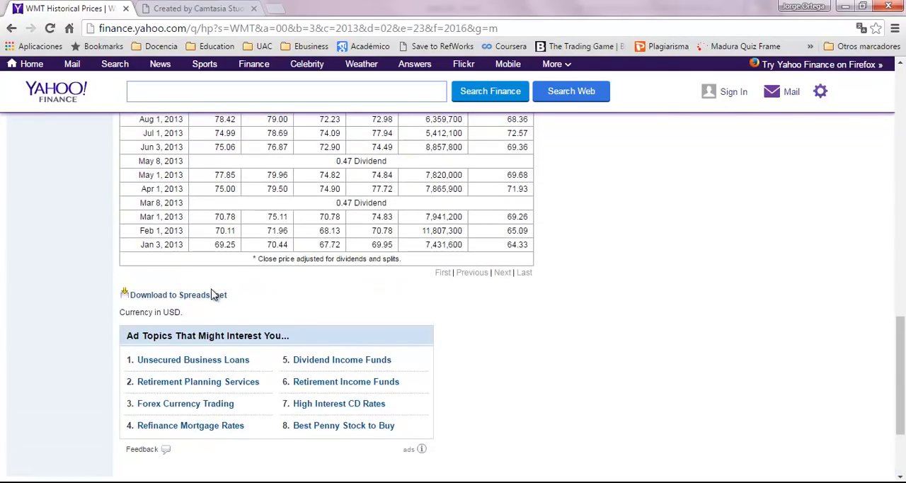
pyautogui.click(213, 295)
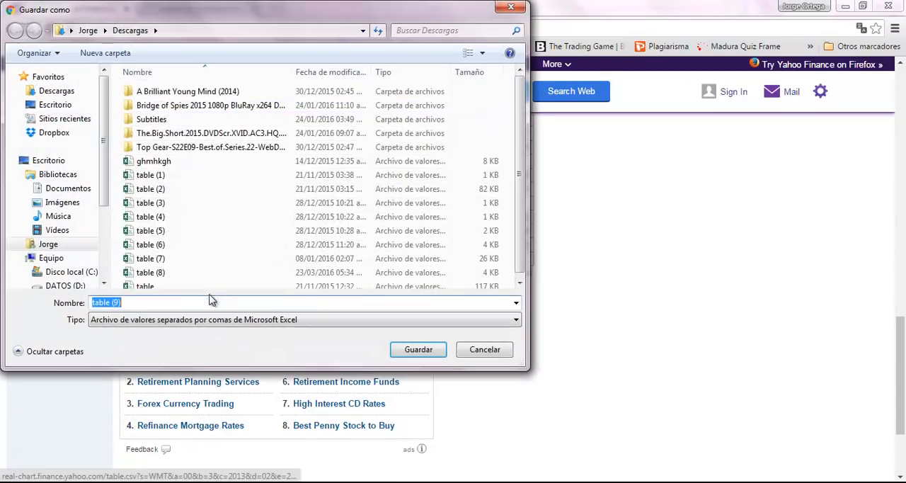
pyautogui.click(425, 352)
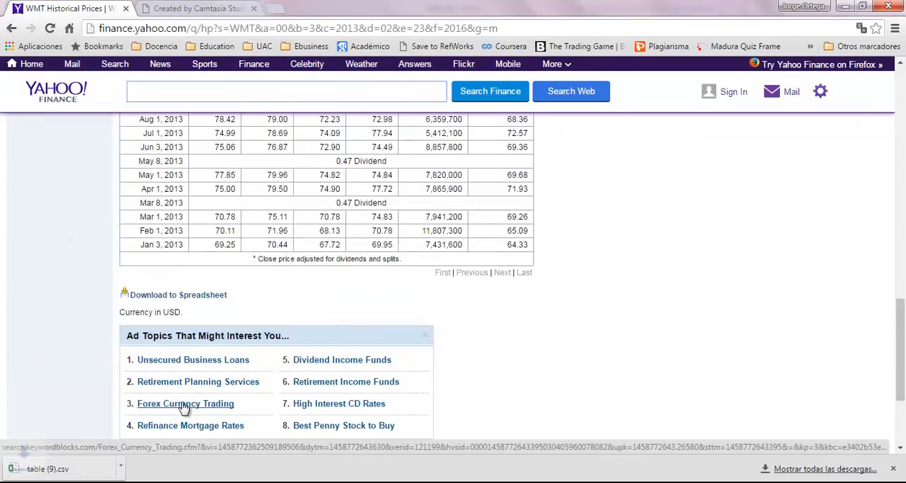
pyautogui.click(69, 466)
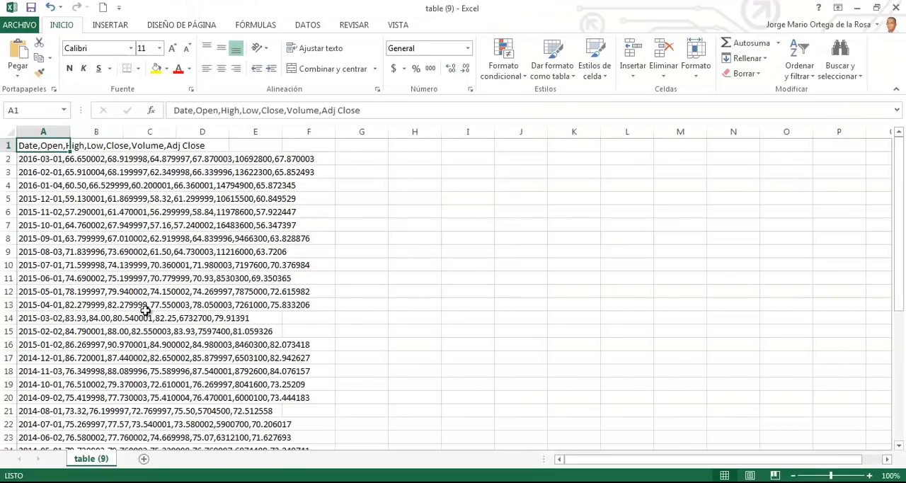
# Step: Select all the WMT data in column A and split it with Text to Columns as delimited text, using the comma separator
pyautogui.hotkey('ctrl', 'shift', 'Down')
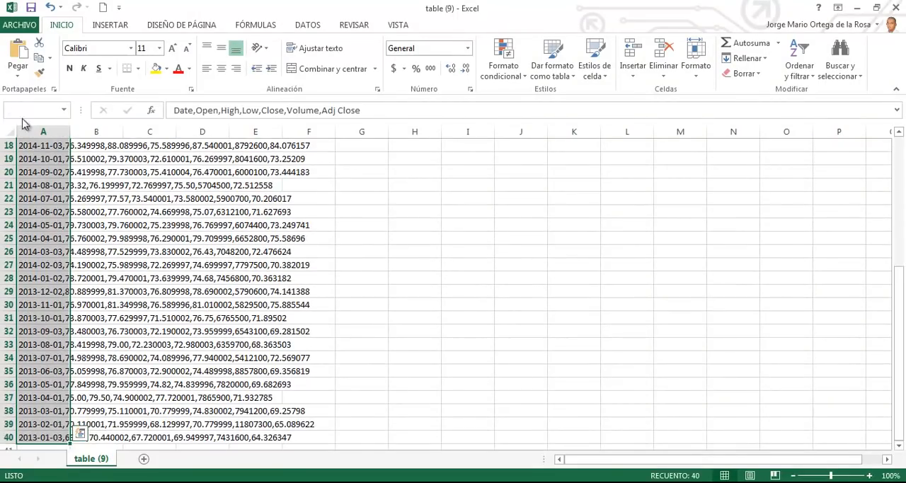
pyautogui.click(306, 25)
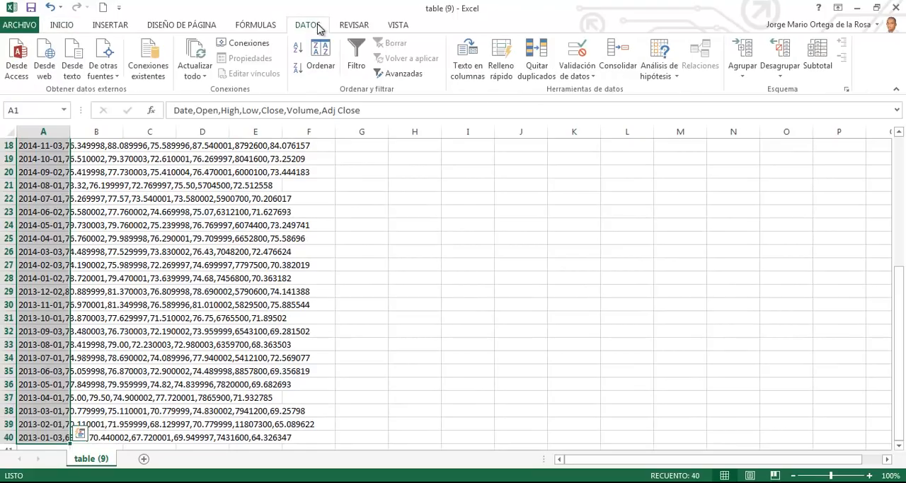
pyautogui.click(473, 71)
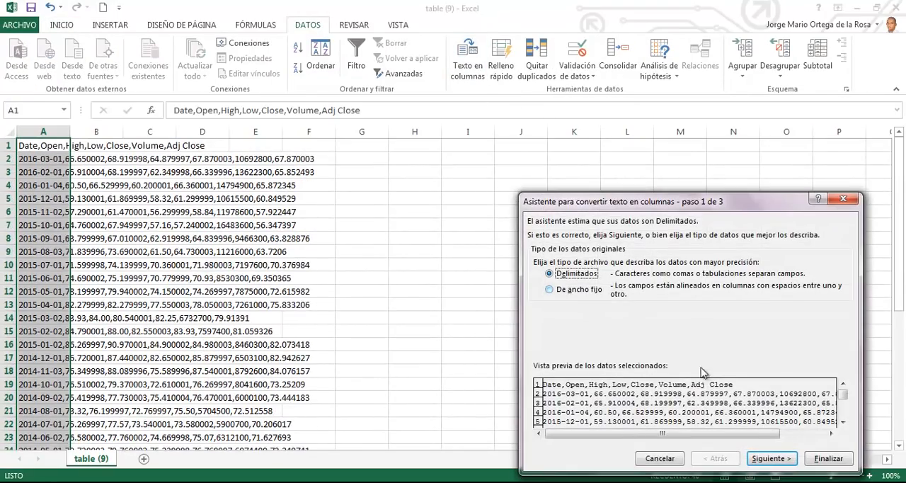
pyautogui.click(769, 458)
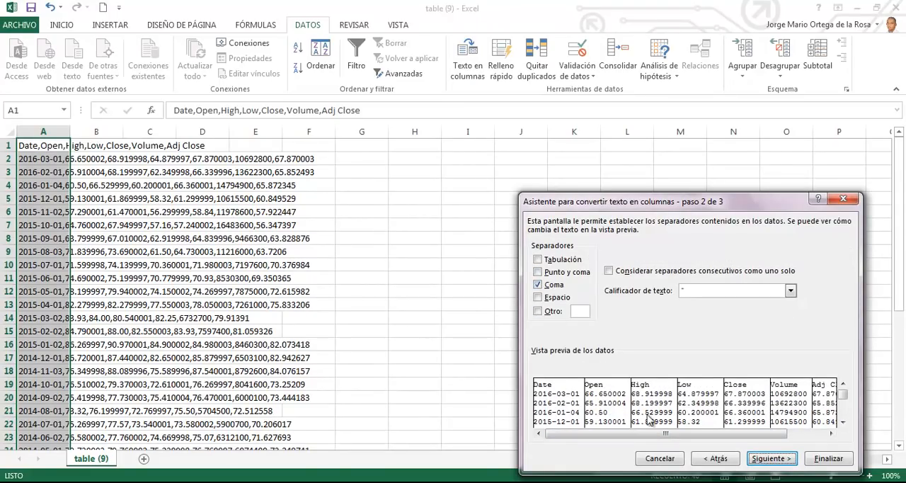
pyautogui.click(779, 457)
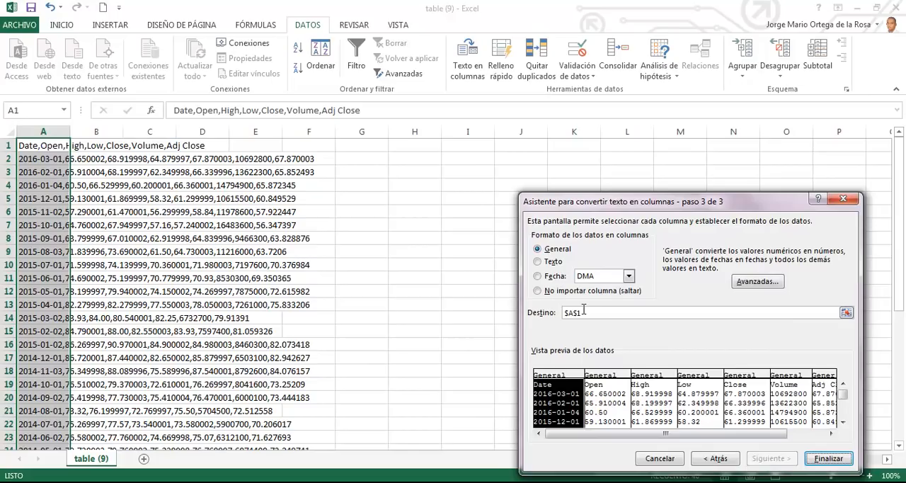
# Step: Set the WMT Date column's format to date in AMD order
pyautogui.click(551, 276)
pyautogui.click(591, 277)
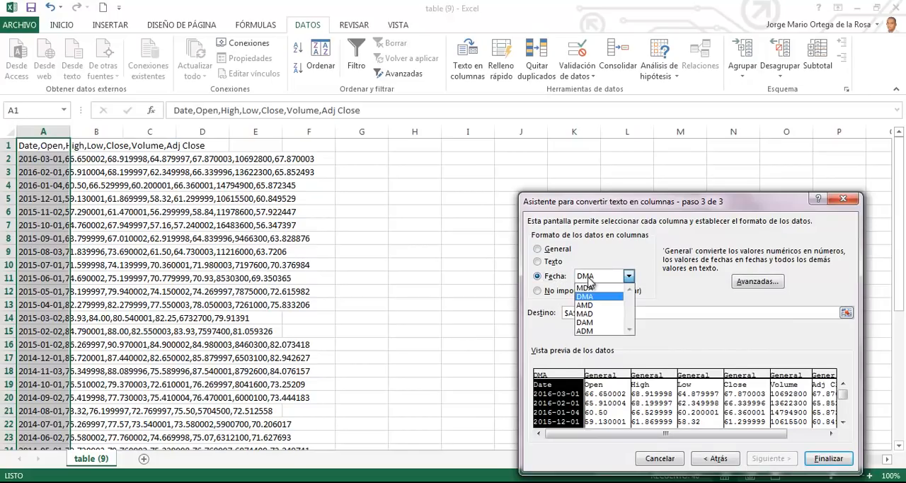
pyautogui.click(590, 305)
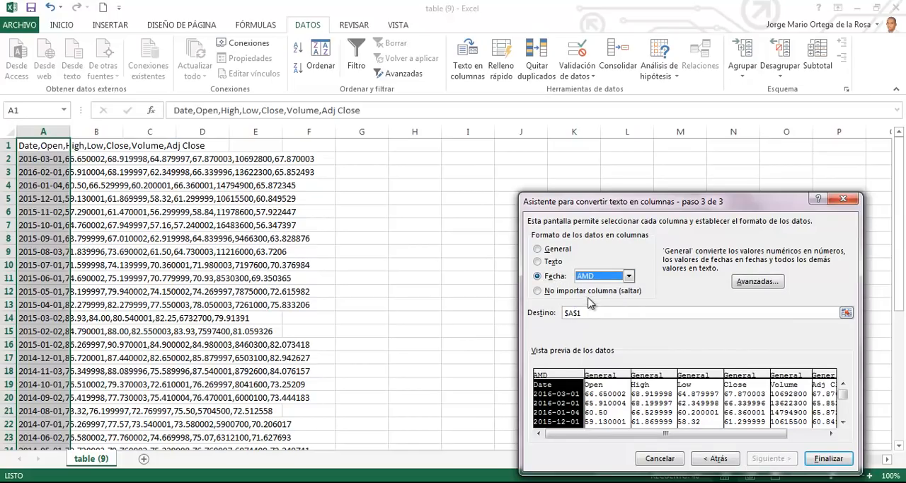
# Step: Exclude the Open, High, Low, Close and Volume columns of the WMT data from the import
pyautogui.click(597, 389)
pyautogui.click(565, 292)
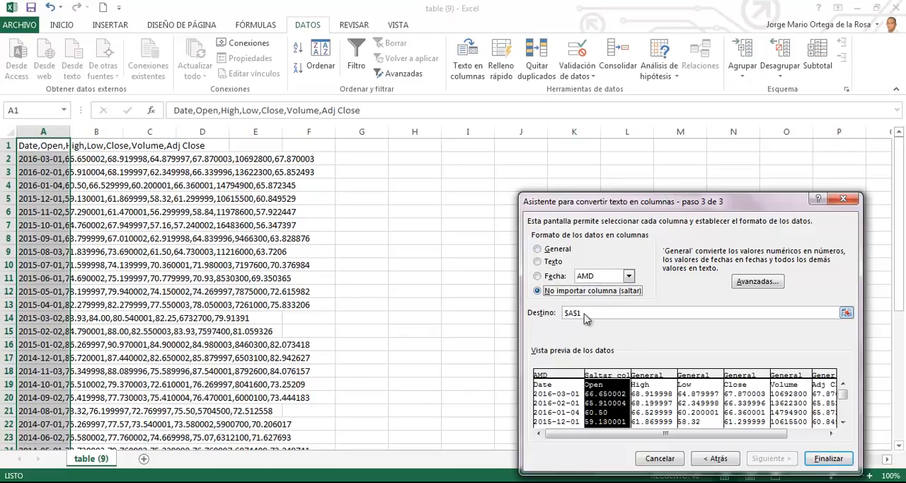
pyautogui.click(657, 391)
pyautogui.click(575, 291)
pyautogui.click(692, 396)
pyautogui.click(577, 291)
pyautogui.click(741, 394)
pyautogui.click(575, 291)
pyautogui.click(779, 405)
pyautogui.click(573, 291)
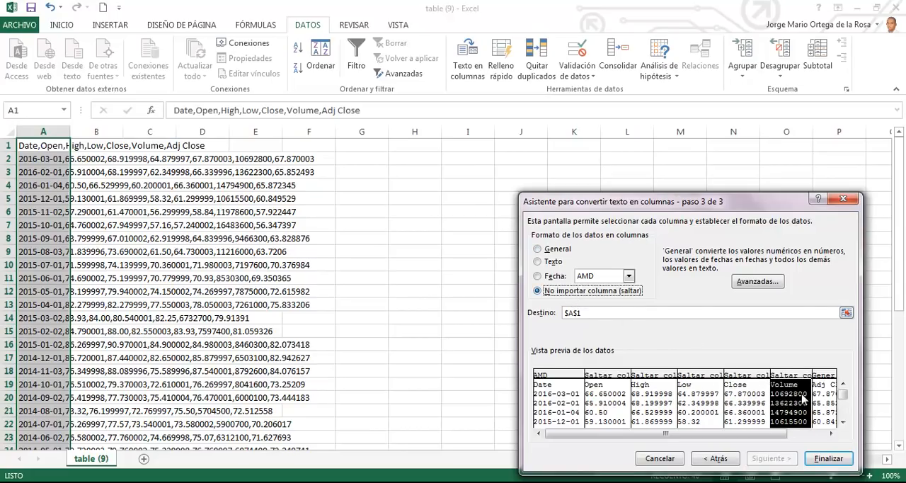
# Step: Set the WMT Adj Close column's import to a period decimal separator and comma thousands separator, and finish the text-to-columns conversion
pyautogui.click(826, 402)
pyautogui.click(759, 282)
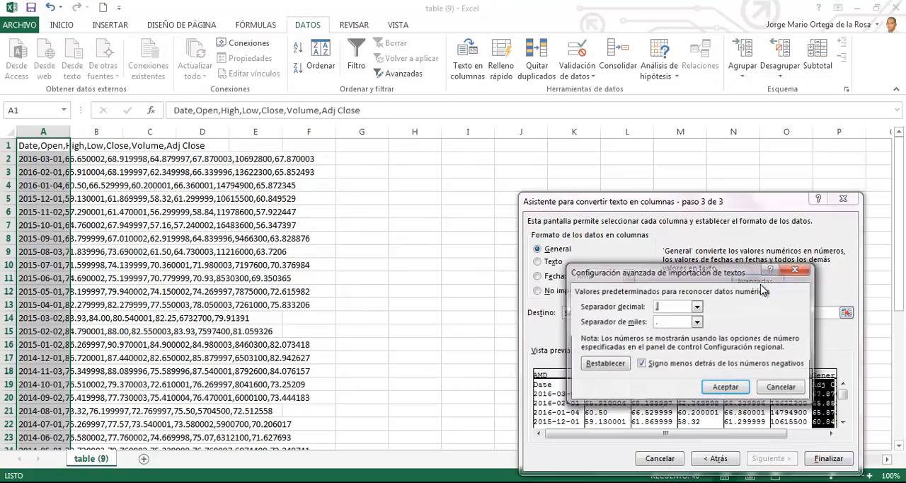
pyautogui.click(698, 307)
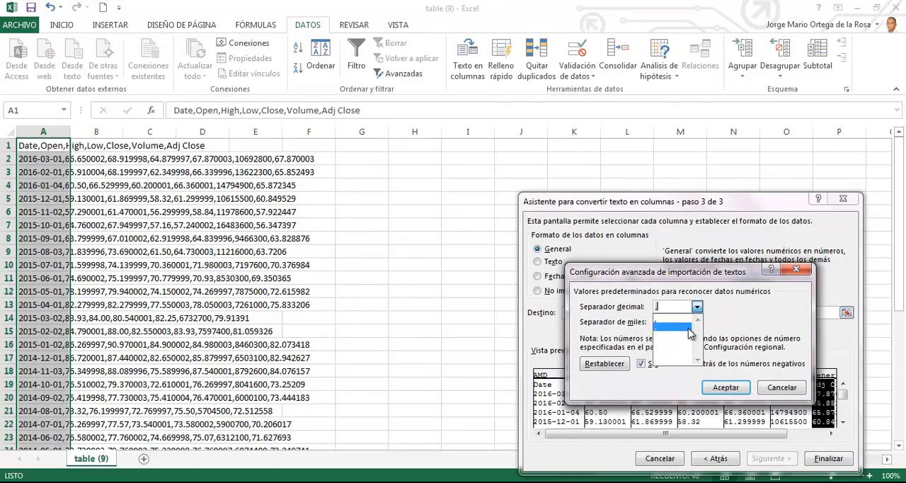
pyautogui.click(691, 329)
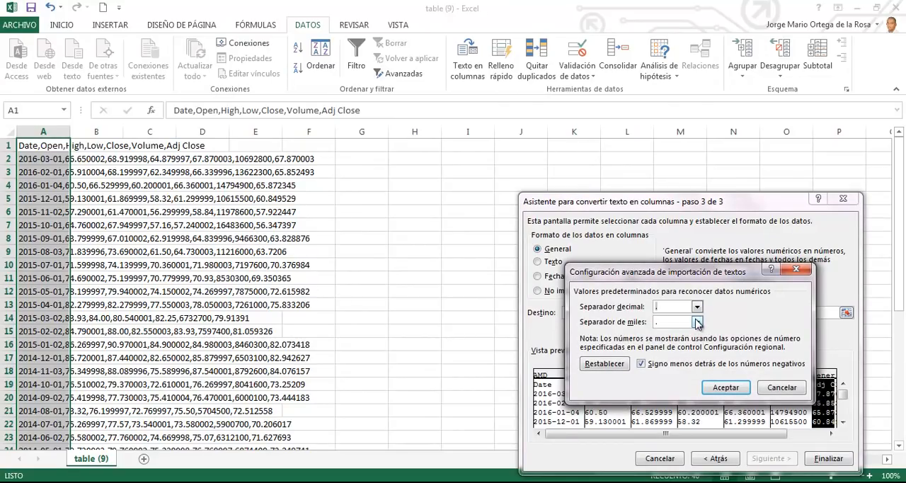
pyautogui.click(697, 322)
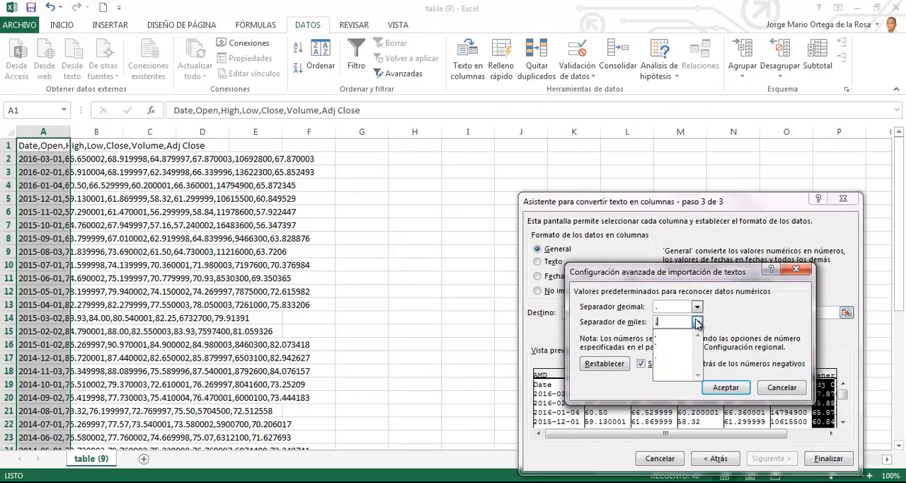
pyautogui.click(672, 343)
pyautogui.click(727, 388)
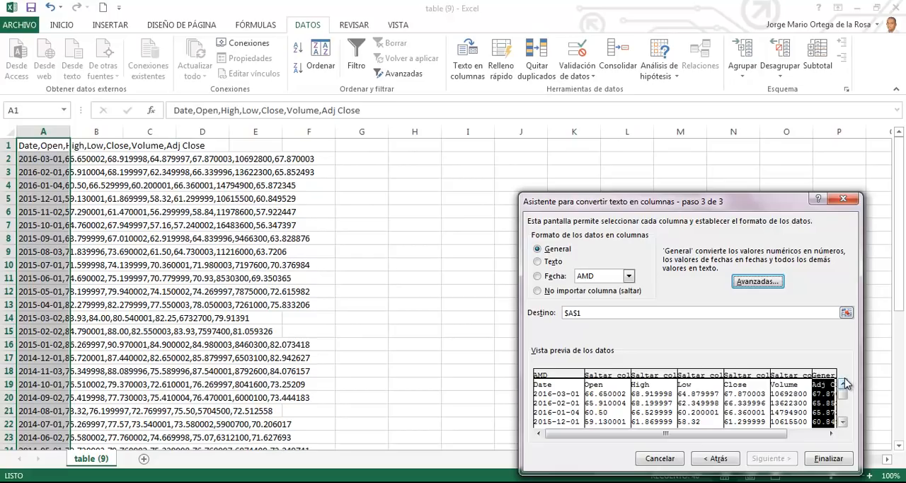
pyautogui.click(829, 459)
# Step: Rename the Adj Close header in cell B1 as WMT
pyautogui.click(112, 141)
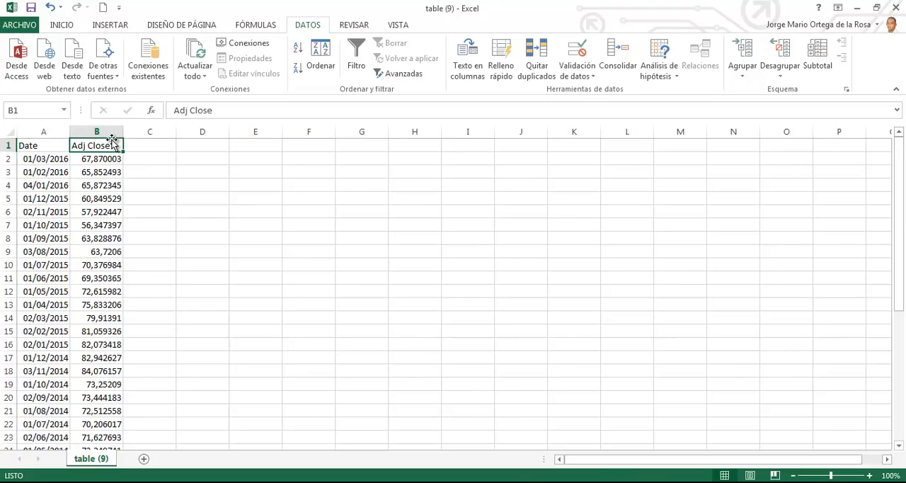
pyautogui.write('WMT')
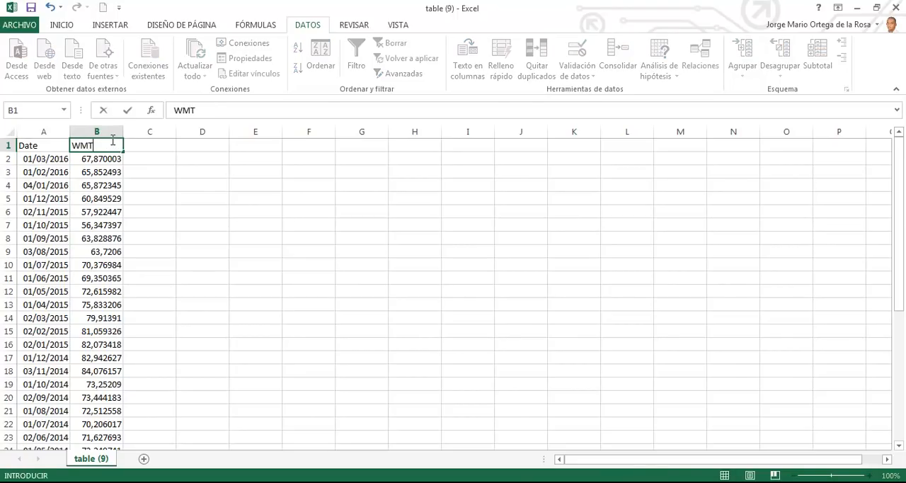
pyautogui.press('Return')
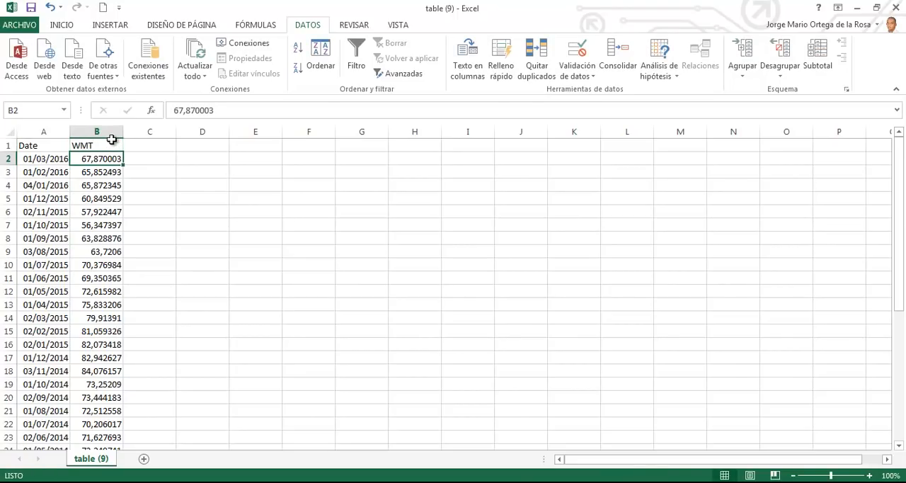
# Step: Format the WMT price column B in comma style with two decimals
pyautogui.click(115, 131)
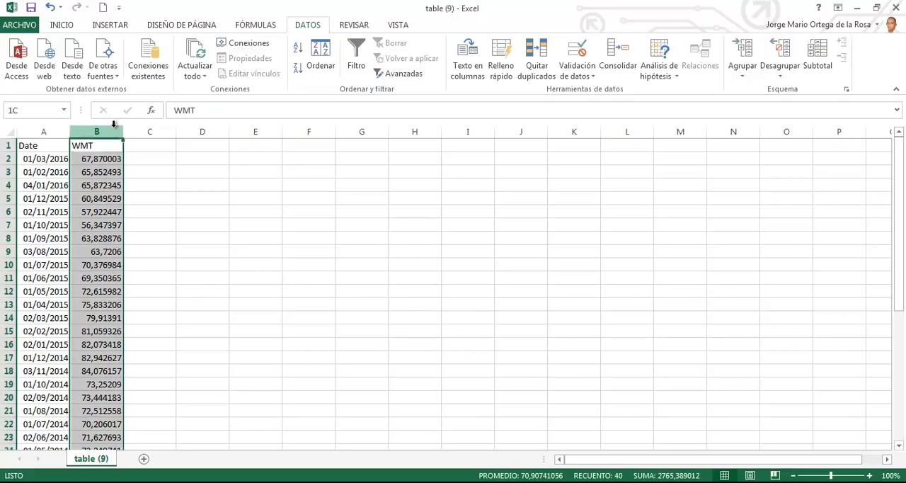
pyautogui.click(71, 27)
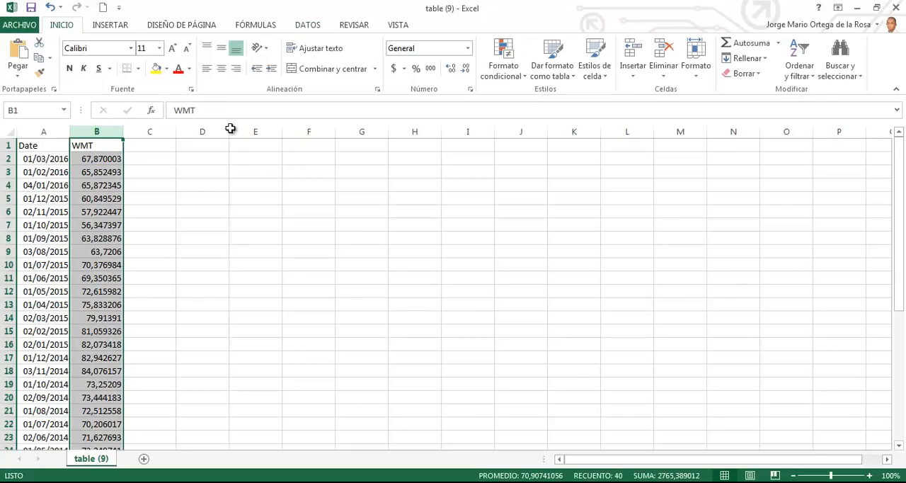
pyautogui.click(431, 68)
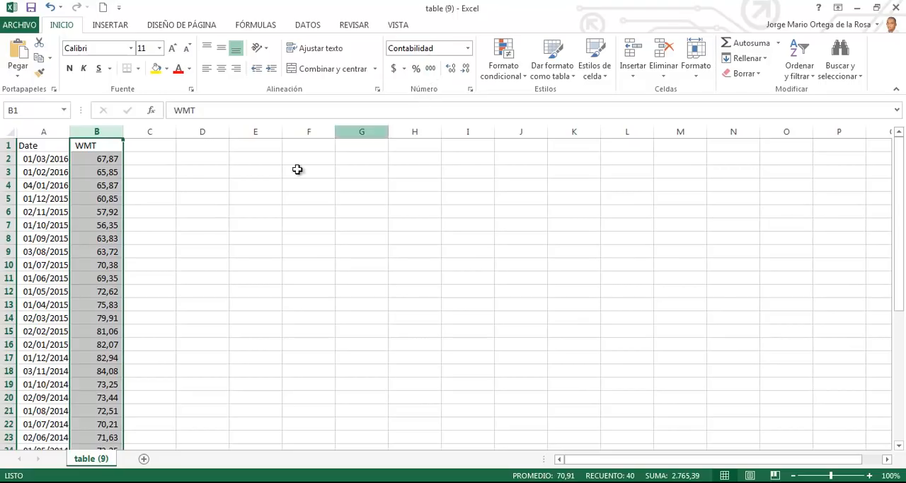
pyautogui.click(191, 172)
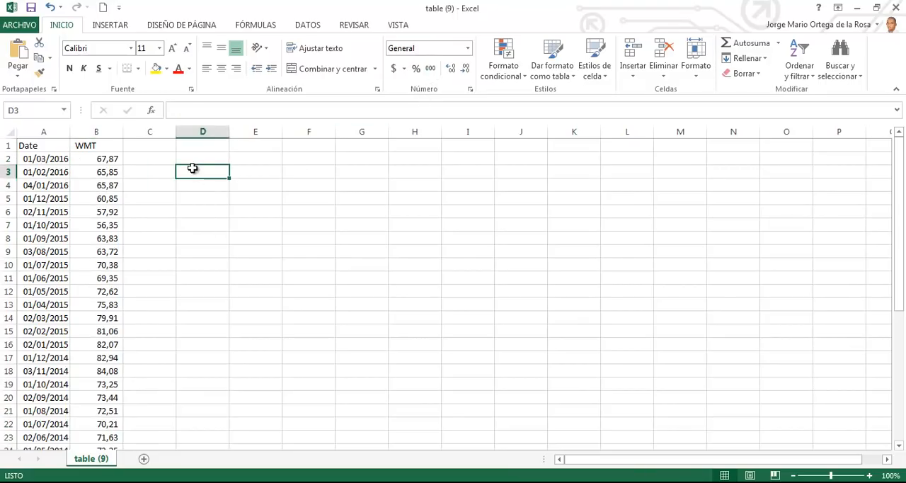
# Step: Copy the WMT date and price data with headers, and paste it at cell D1 of the table (8) workbook
pyautogui.click(58, 146)
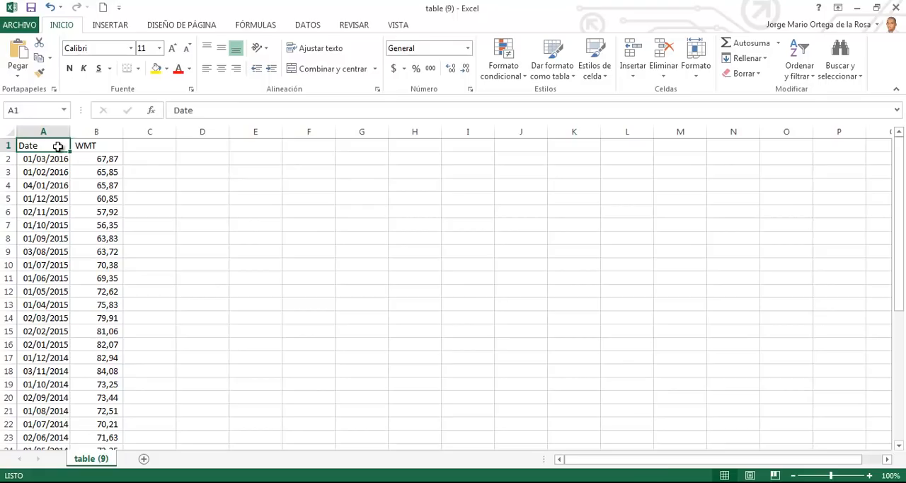
pyautogui.hotkey('ctrl', 'shift', 'Right')
pyautogui.hotkey('ctrl', 'shift', 'Down')
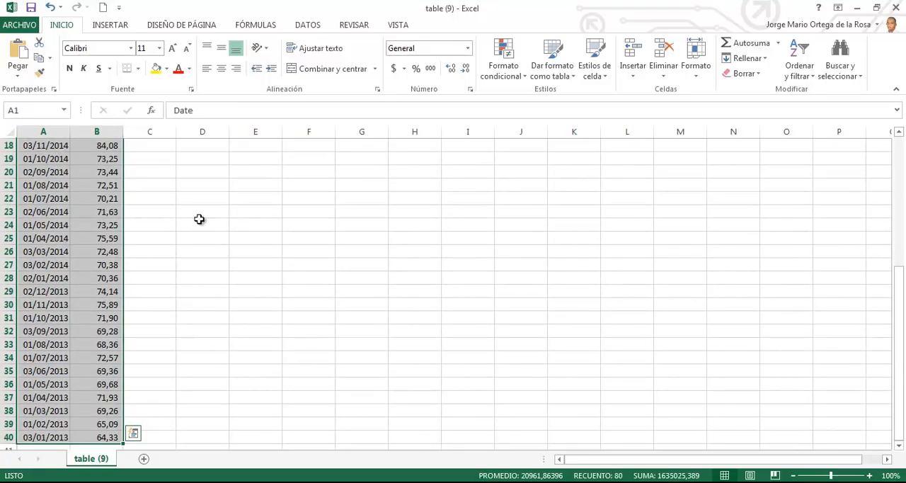
pyautogui.hotkey('ctrl', 'c')
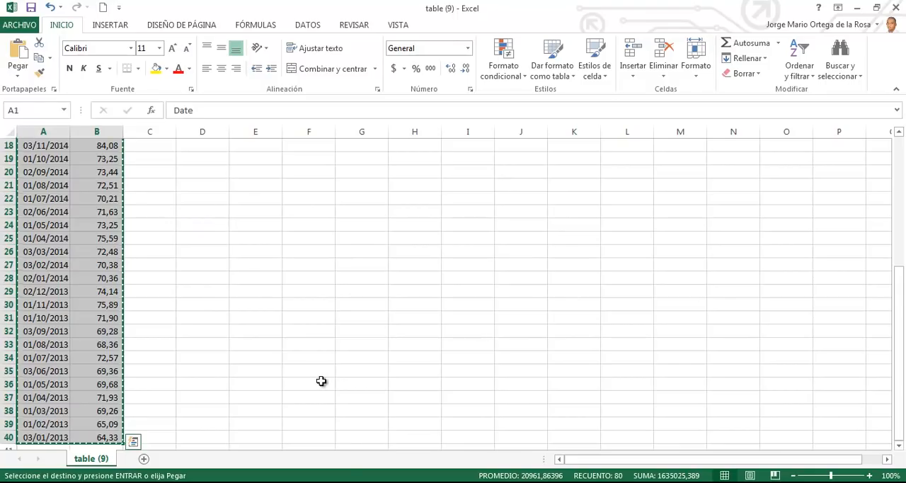
pyautogui.hotkey('alt', 'Tab')
pyautogui.click(286, 449)
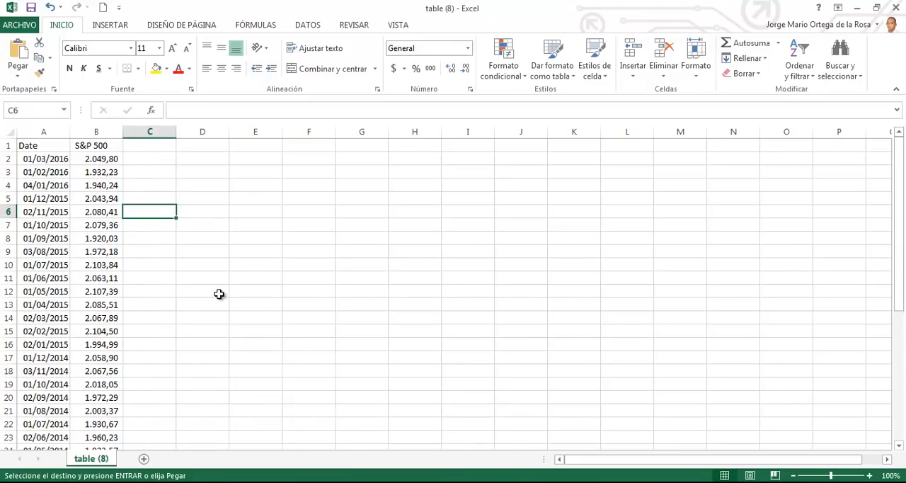
pyautogui.click(201, 147)
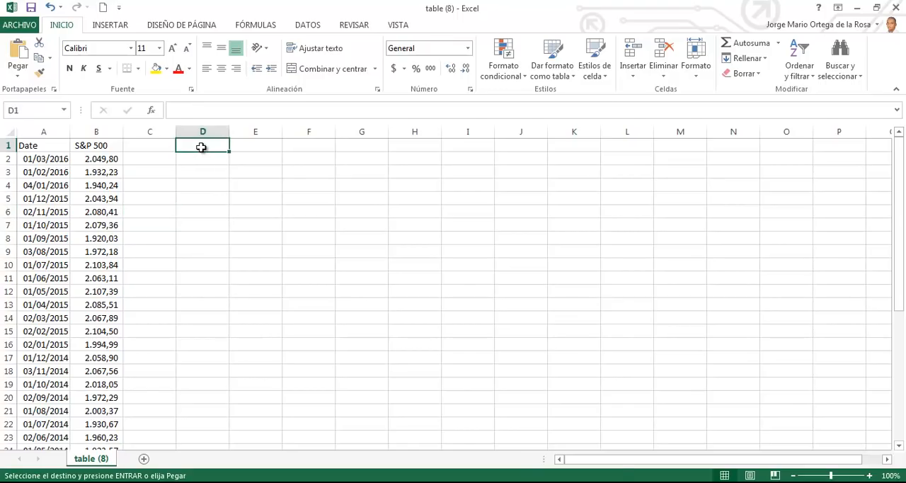
pyautogui.hotkey('ctrl', 'v')
# Step: Compare the WMT dates in column D with the S&P 500 dates in column A, from the headers to row 40
pyautogui.click(201, 147)
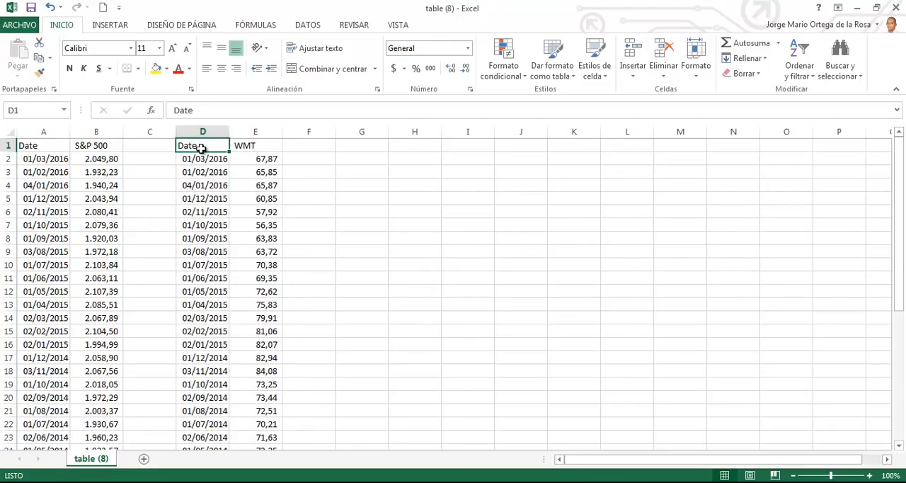
pyautogui.hotkey('ctrl', 'Down')
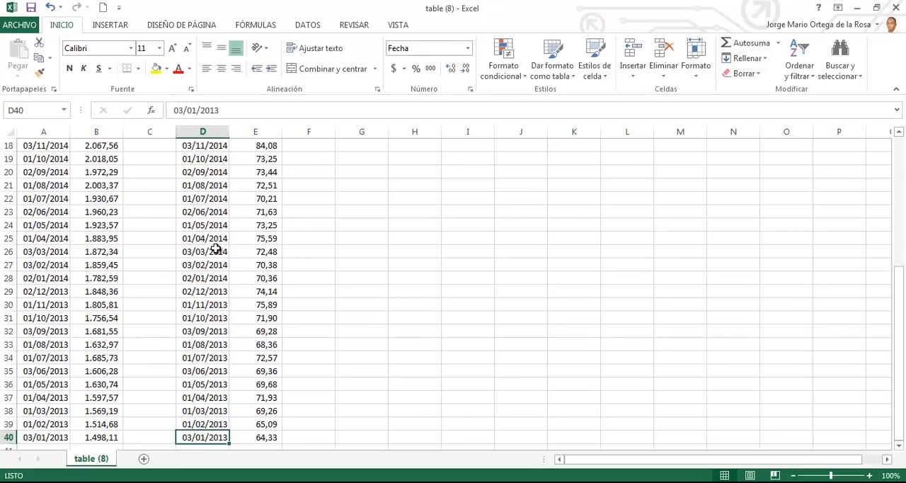
pyautogui.scroll(6, 216, 244)
pyautogui.click(219, 150)
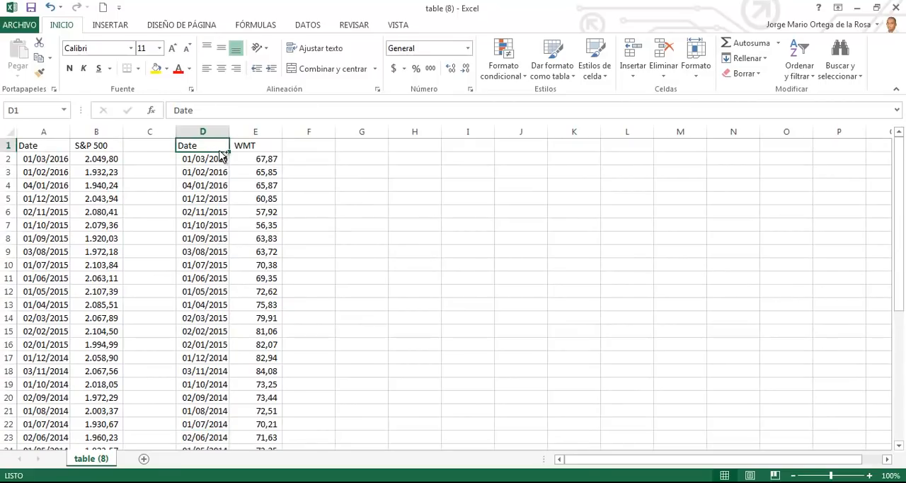
pyautogui.hotkey('ctrl', 'Down')
pyautogui.scroll(-1, 189, 212)
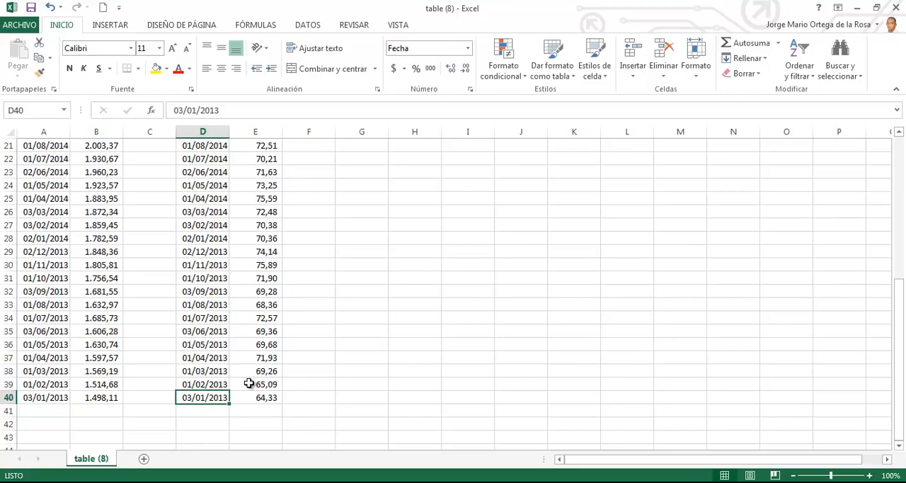
pyautogui.scroll(6, 248, 375)
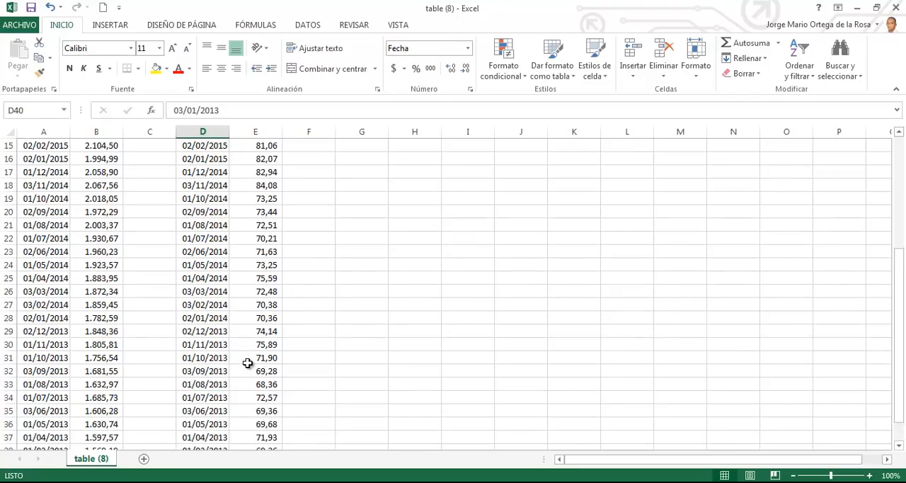
pyautogui.click(9, 291)
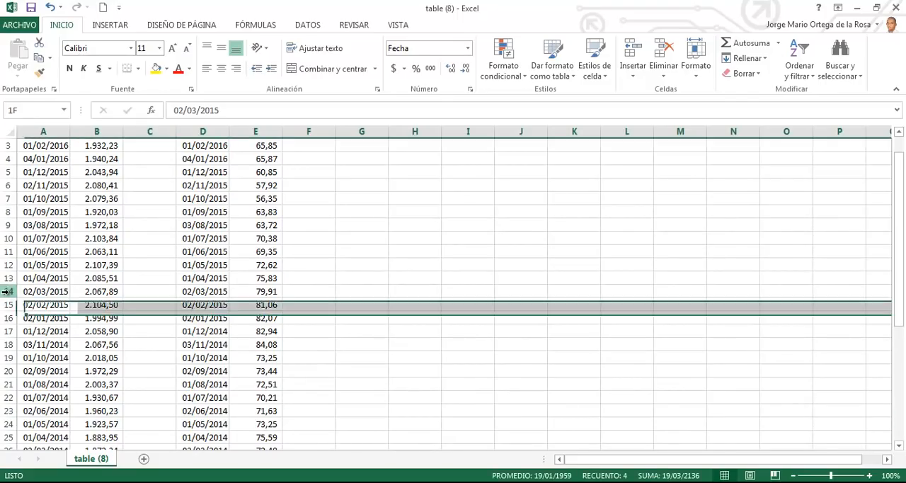
pyautogui.scroll(1, 163, 280)
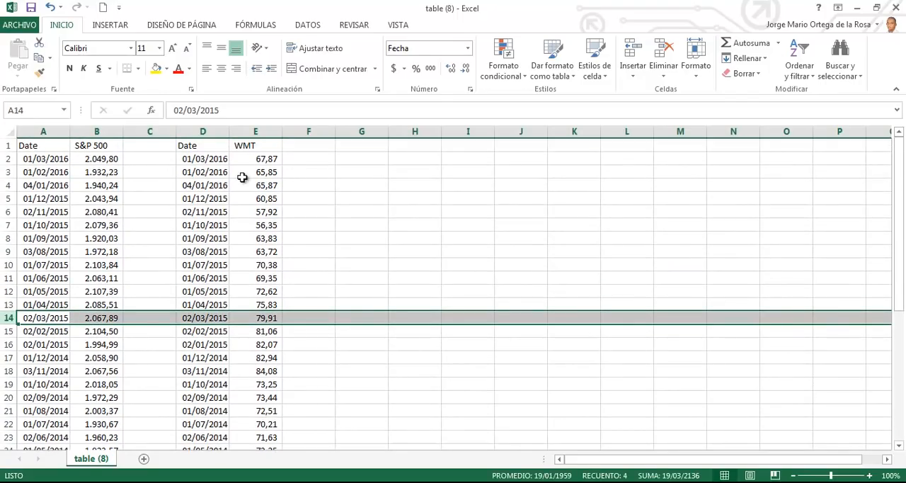
# Step: Delete the empty column C and the duplicate Date column D so the WMT prices sit beside the S&P 500 prices
pyautogui.click(211, 163)
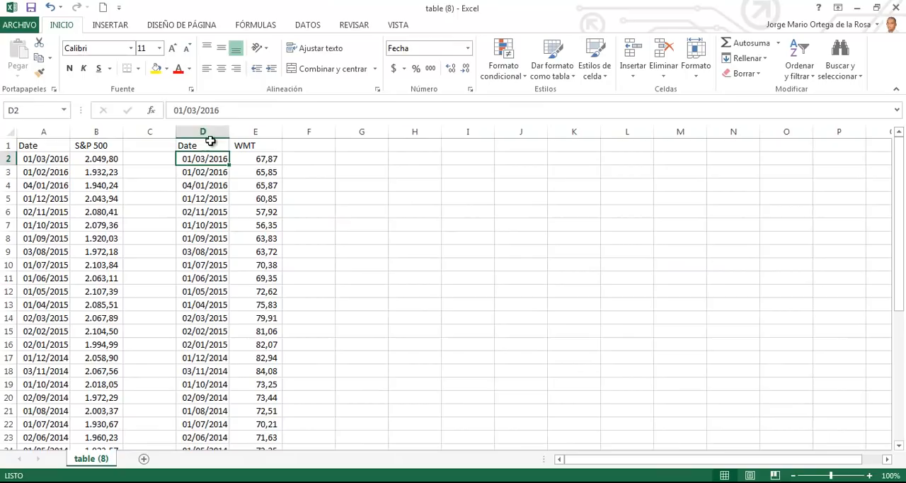
pyautogui.click(213, 128)
pyautogui.moveTo(212, 128); pyautogui.dragTo(162, 126)
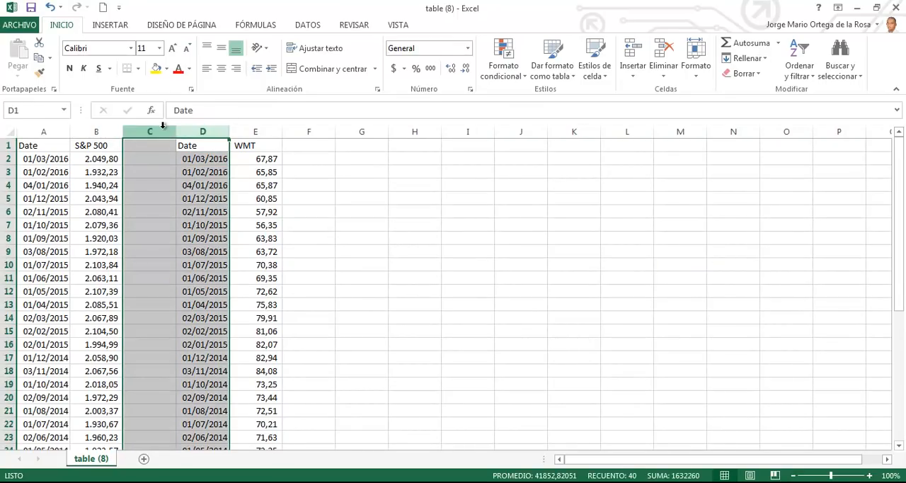
pyautogui.hotkey('ctrl', '-')
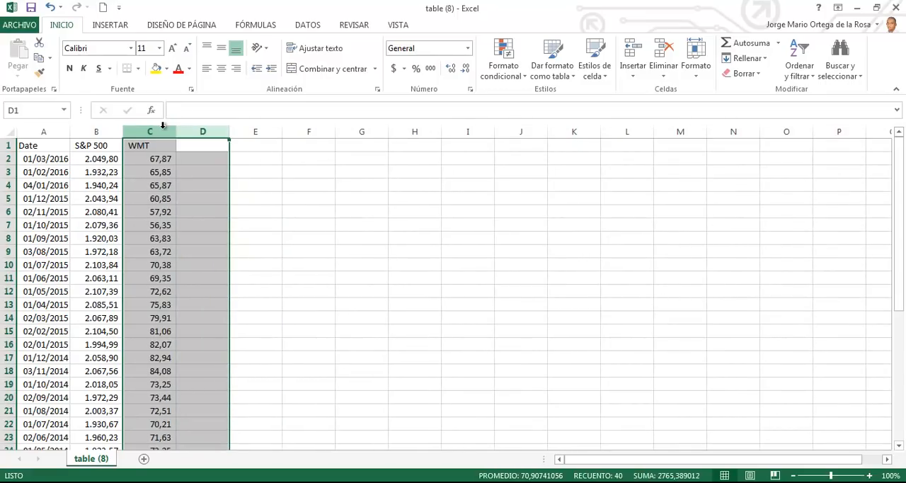
pyautogui.click(358, 211)
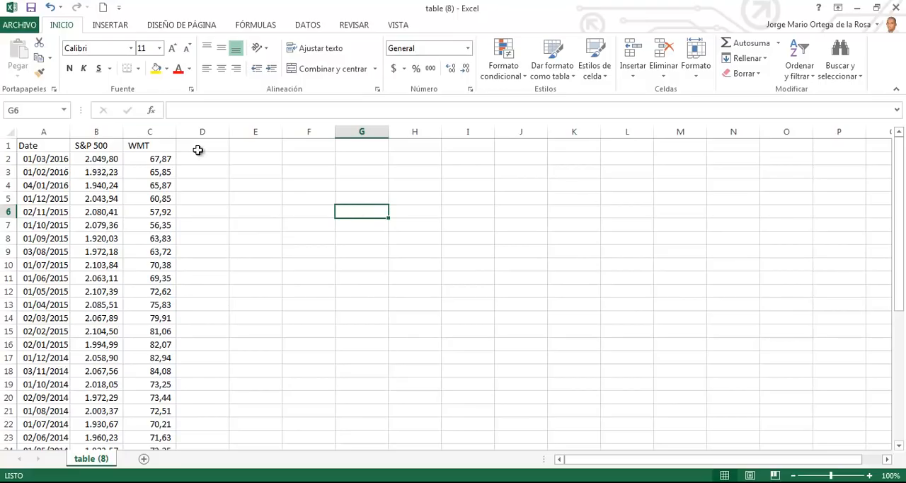
# Step: Start saving the combined workbook under a new name in the Escritorio folder, with Libro de Excel as the file type
pyautogui.click(19, 25)
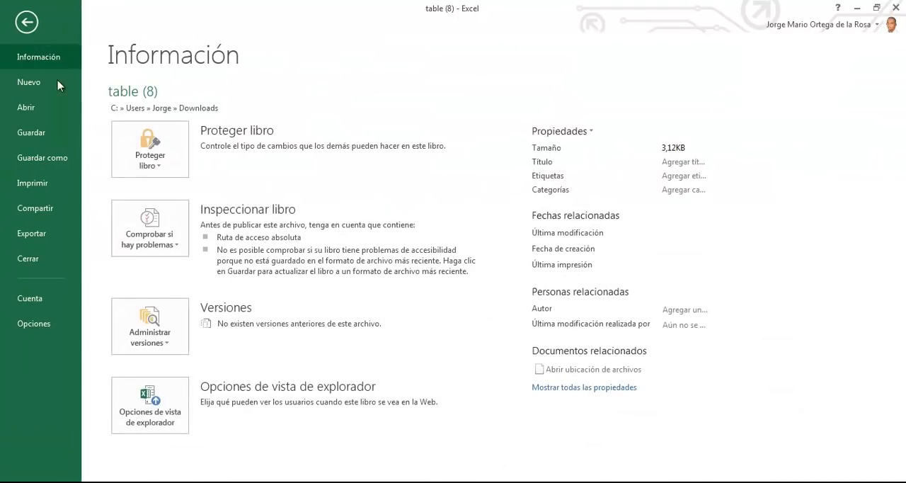
pyautogui.click(55, 158)
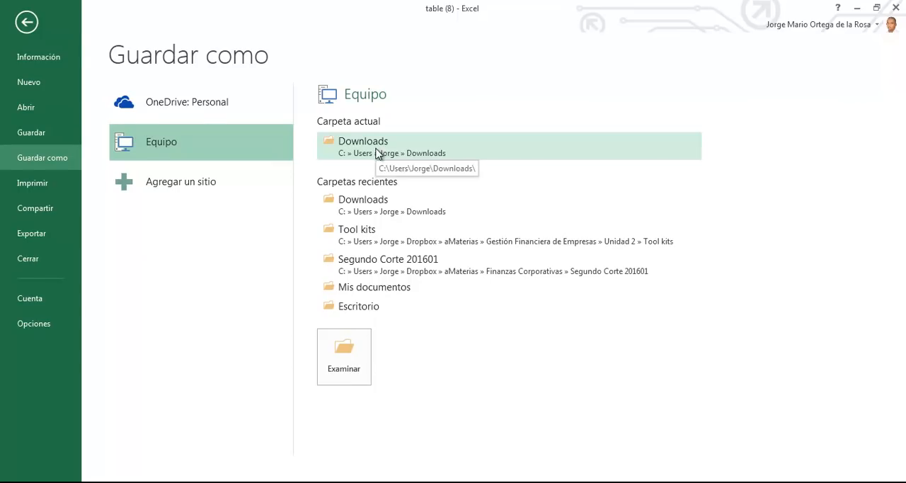
pyautogui.click(368, 308)
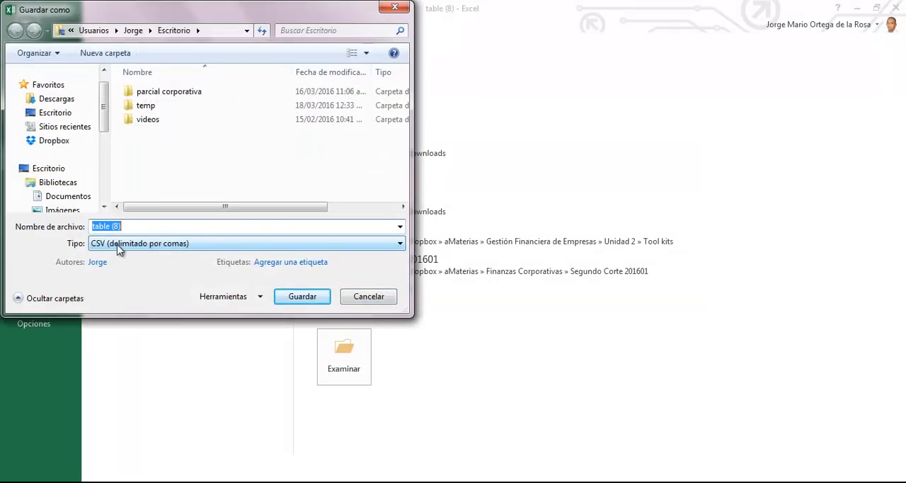
pyautogui.click(193, 240)
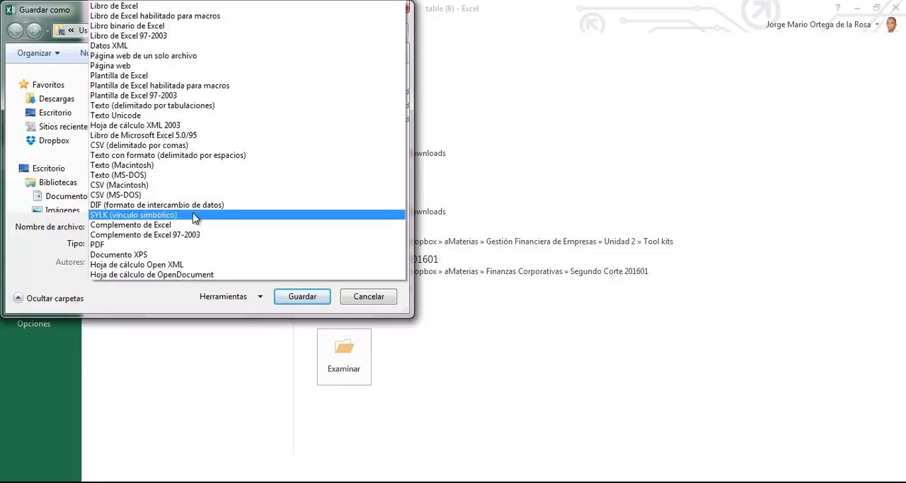
pyautogui.click(154, 9)
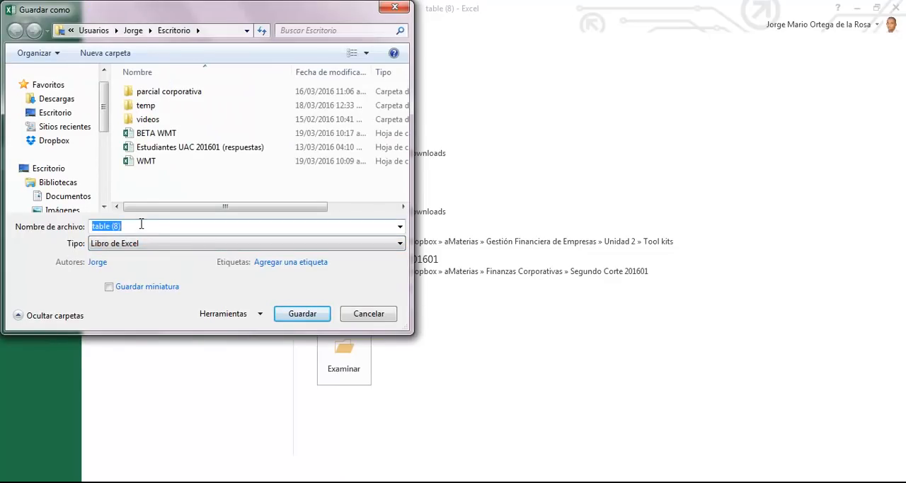
# Step: Name the workbook "WMT analisi beta" and save it in the Escritorio folder
pyautogui.write('w')
pyautogui.press('BackSpace')
pyautogui.write('AMT')
pyautogui.press('BackSpace')
pyautogui.press('BackSpace')
pyautogui.press('BackSpace')
pyautogui.write('WM')
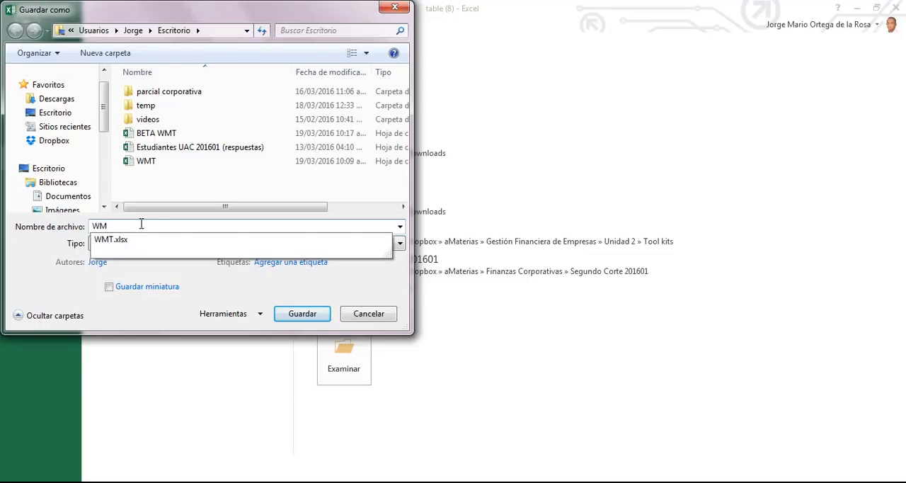
pyautogui.write('T ana')
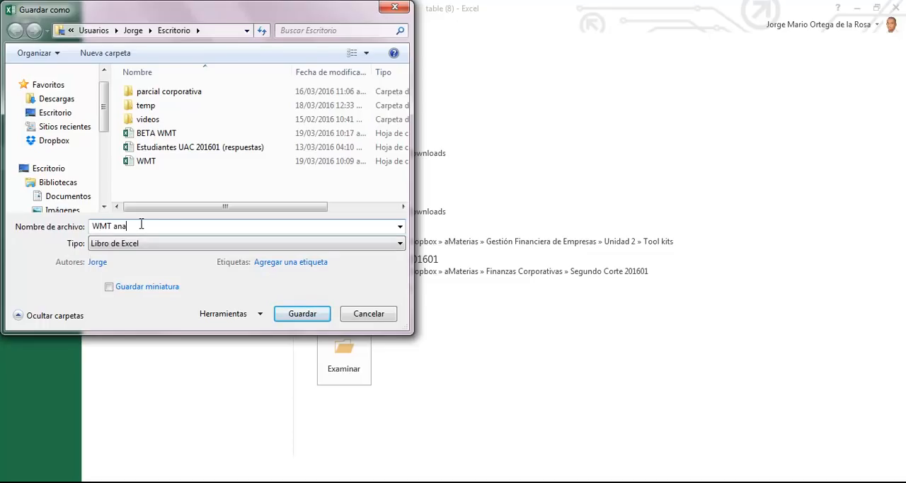
pyautogui.write('lisi beta')
pyautogui.press('Return')
pyautogui.moveTo(186, 197); pyautogui.dragTo(187, 212)
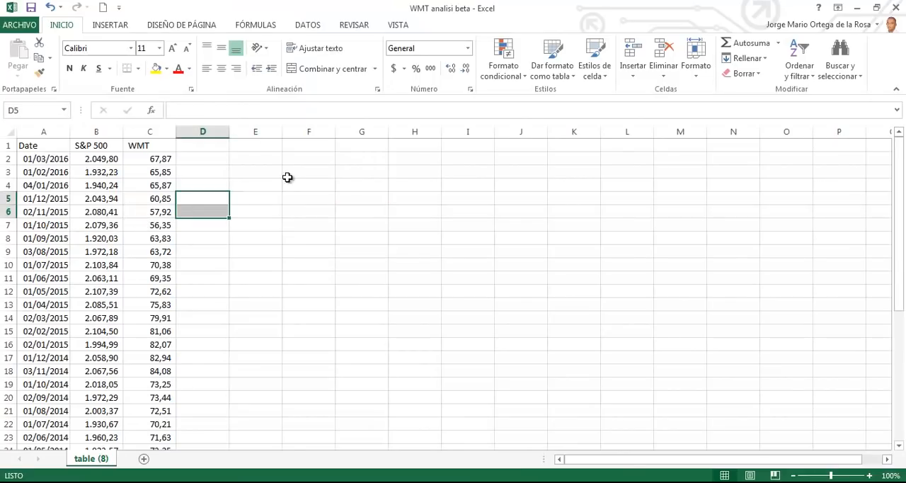
# Step: Insert an empty row above the table headers and enter the title "Matriz de Precios" in cell A1
pyautogui.click(7, 145)
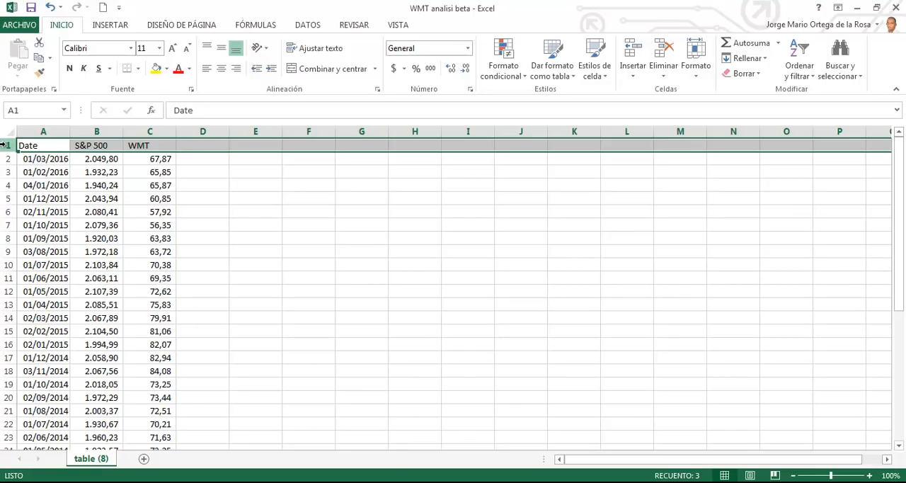
pyautogui.hotkey('ctrl', '+')
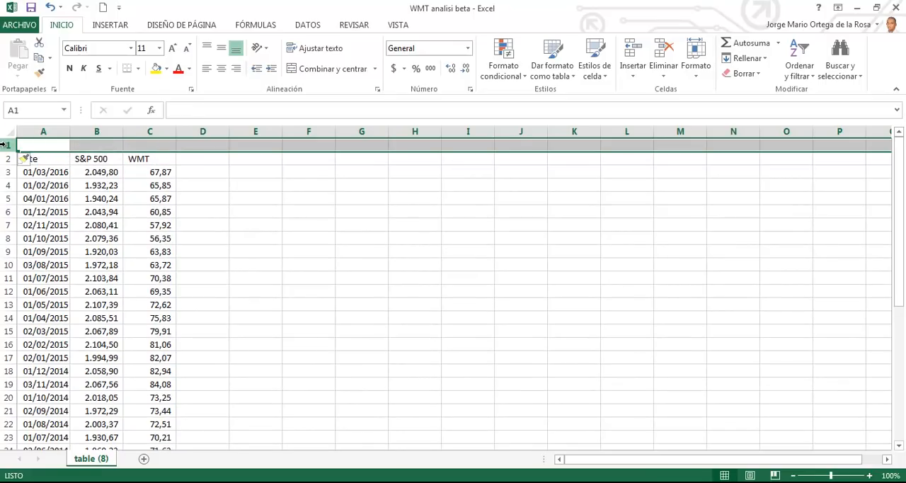
pyautogui.click(51, 147)
pyautogui.write('Ma')
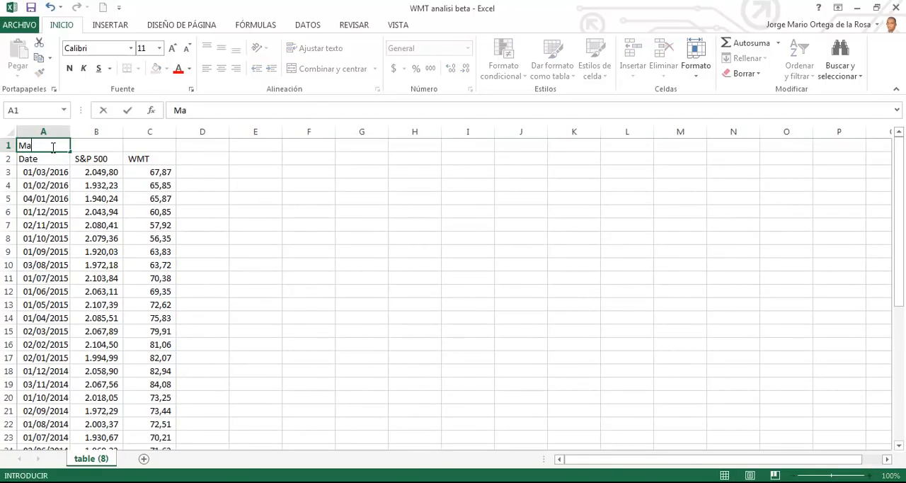
pyautogui.write('triz de Precios')
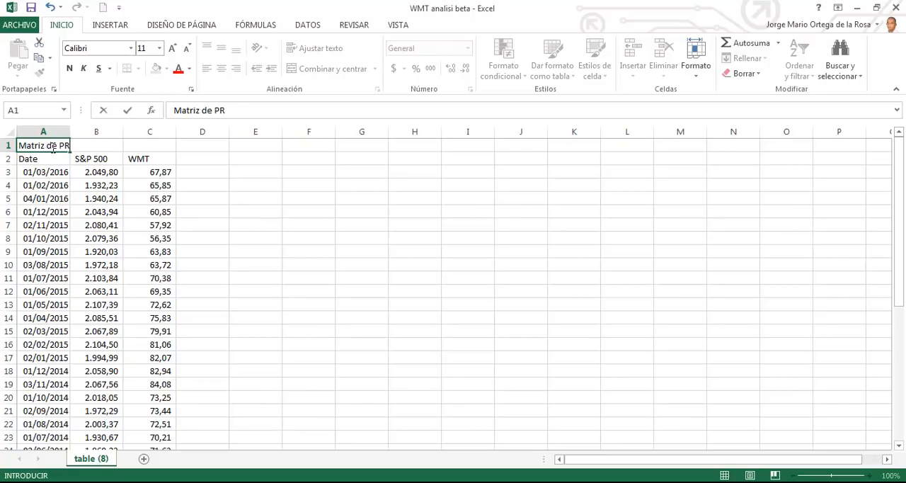
pyautogui.press('Return')
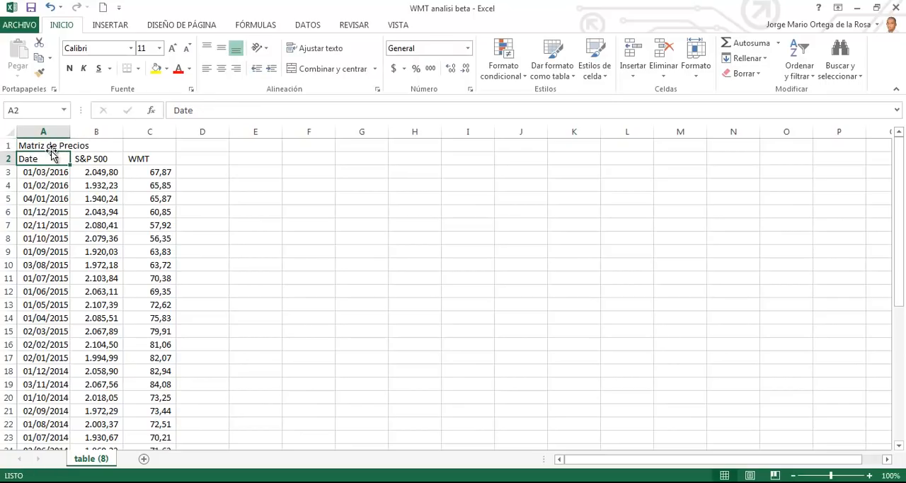
# Step: Merge and center the "Matriz de Precios" title across cells A1 to C1
pyautogui.moveTo(50, 144); pyautogui.dragTo(162, 146)
pyautogui.click(347, 70)
pyautogui.click(257, 249)
# Step: Copy the whole price table, including its title and headers, to cell E1
pyautogui.click(114, 145)
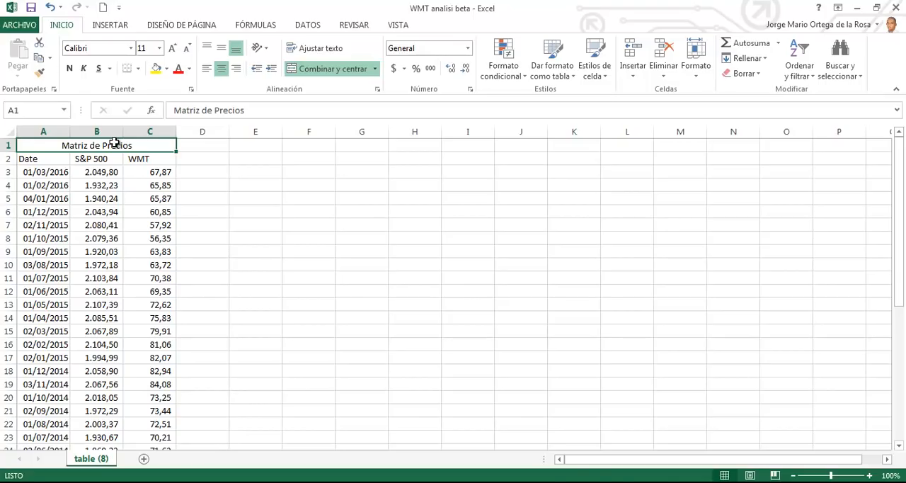
pyautogui.hotkey('ctrl', 'shift', 'Down')
pyautogui.hotkey('ctrl', 'c')
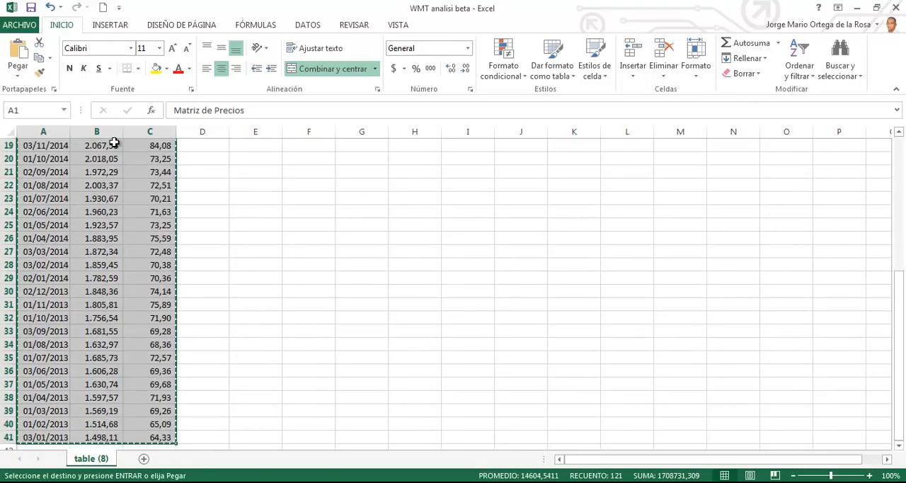
pyautogui.press('Right')
pyautogui.press('Right')
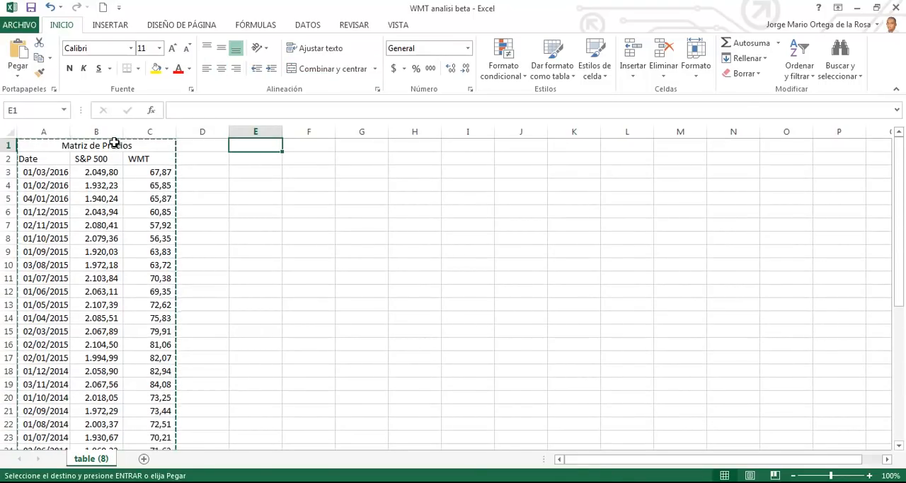
pyautogui.press('Return')
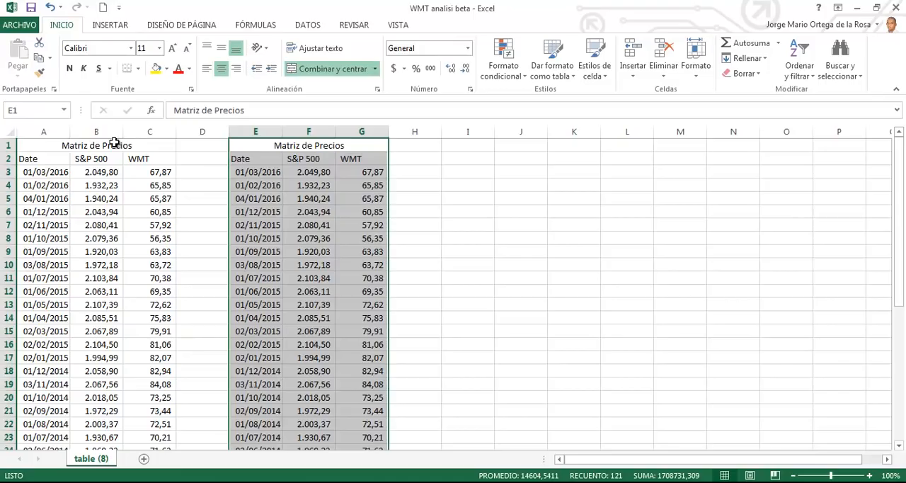
# Step: Change the title of the copied table in E1 to "Matriz de Rentabilidades"
pyautogui.click(366, 147)
pyautogui.doubleClick(367, 147)
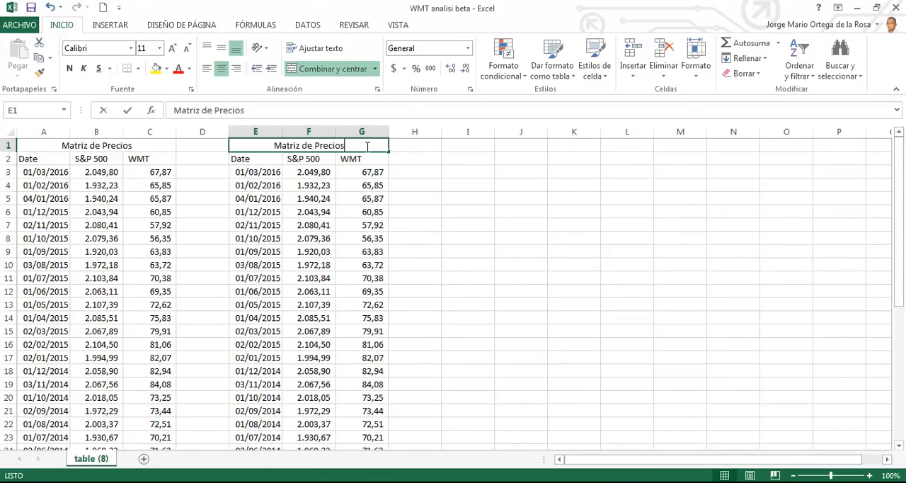
pyautogui.press('BackSpace')
pyautogui.press('BackSpace')
pyautogui.press('BackSpace')
pyautogui.press('BackSpace')
pyautogui.press('BackSpace')
pyautogui.press('BackSpace')
pyautogui.press('BackSpace')
pyautogui.write('Rentabilidades')
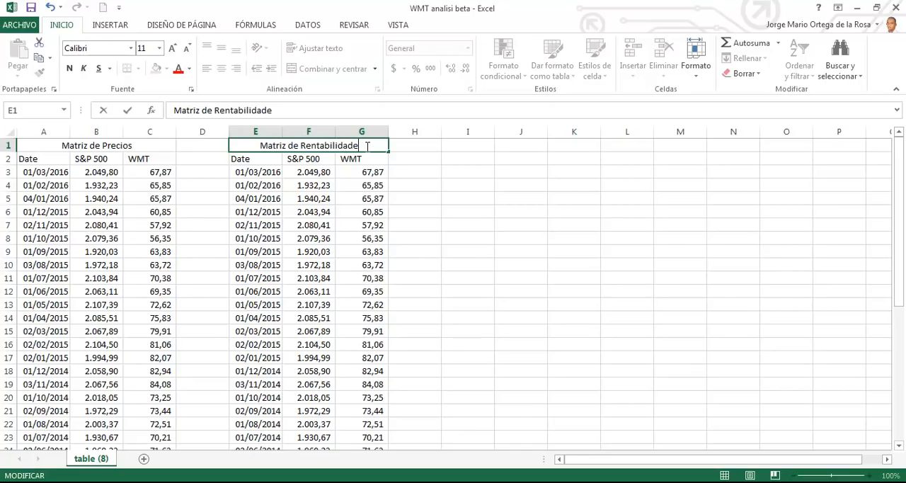
pyautogui.press('Return')
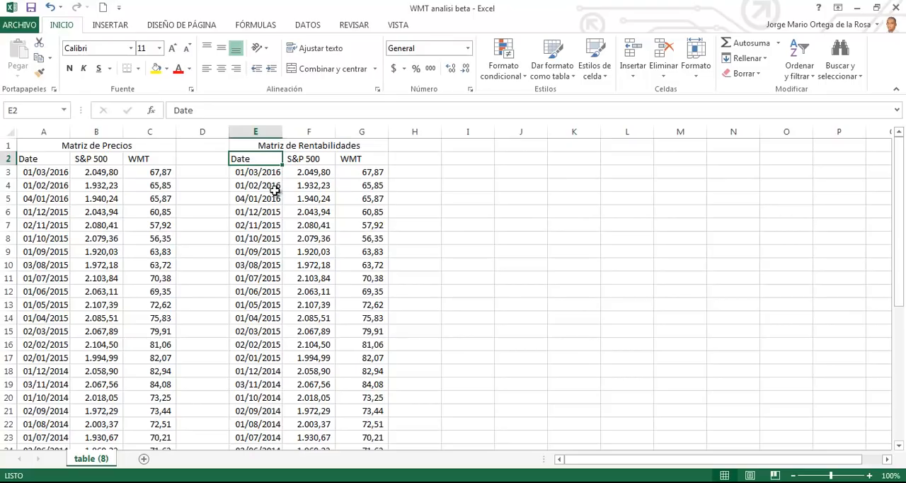
# Step: Delete columns E to G containing the copied table
pyautogui.moveTo(249, 132); pyautogui.dragTo(352, 127)
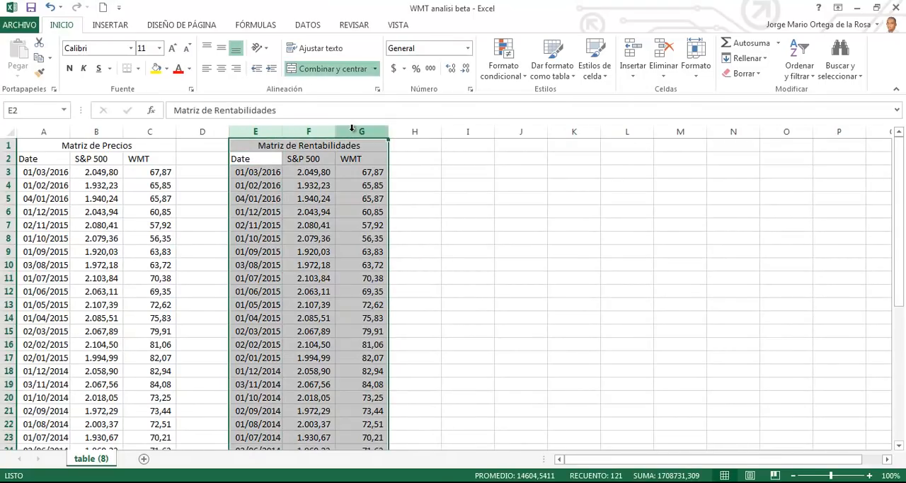
pyautogui.hotkey('ctrl', '-')
# Step: Sort the price table from A2 to C41 by date, from oldest to most recent
pyautogui.click(55, 161)
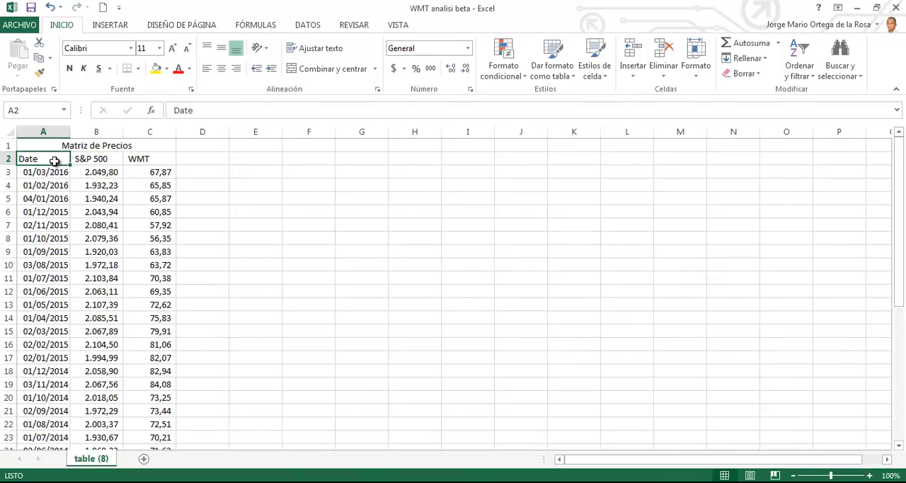
pyautogui.hotkey('ctrl', 'shift', 'Right')
pyautogui.hotkey('ctrl', 'shift', 'Down')
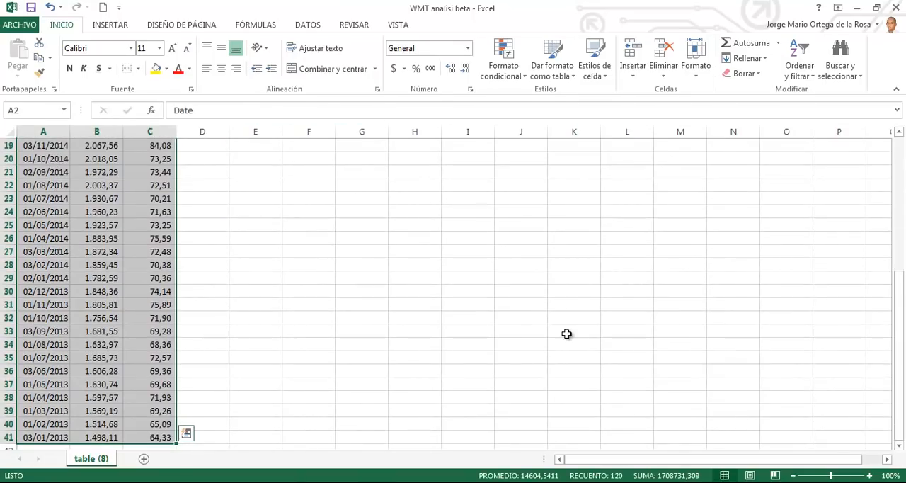
pyautogui.scroll(7, 670, 332)
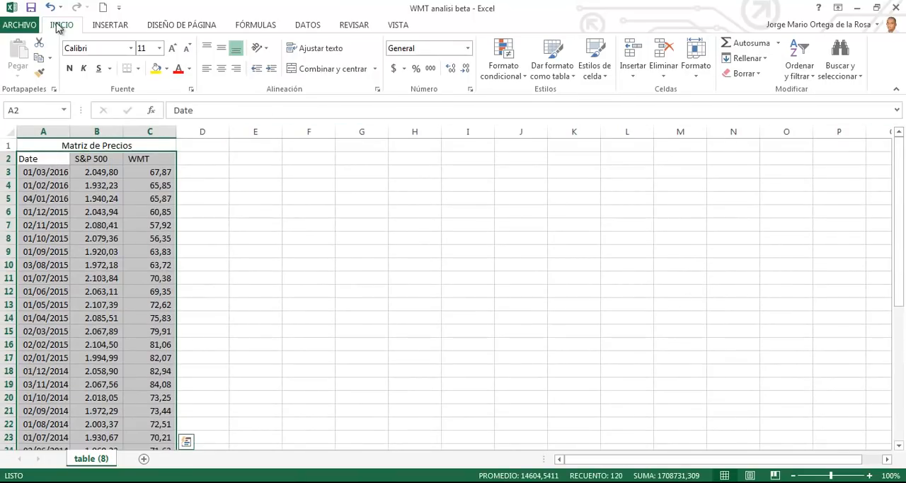
pyautogui.click(806, 73)
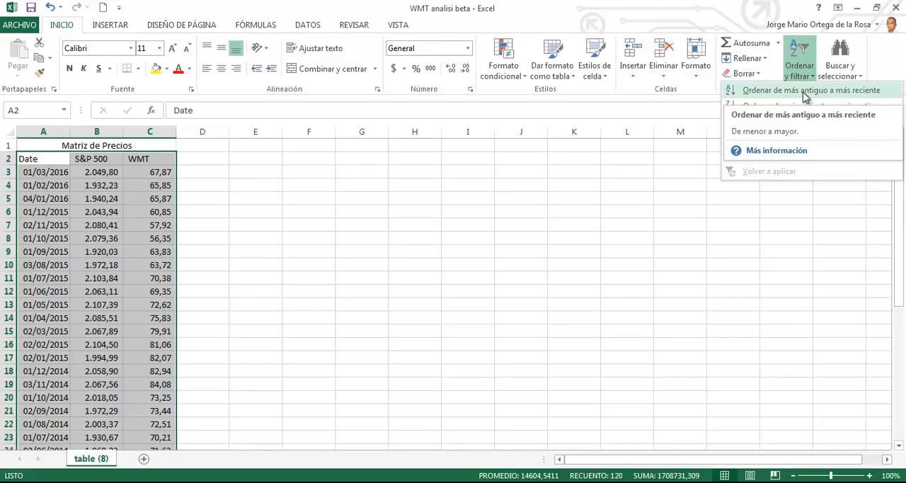
pyautogui.click(806, 97)
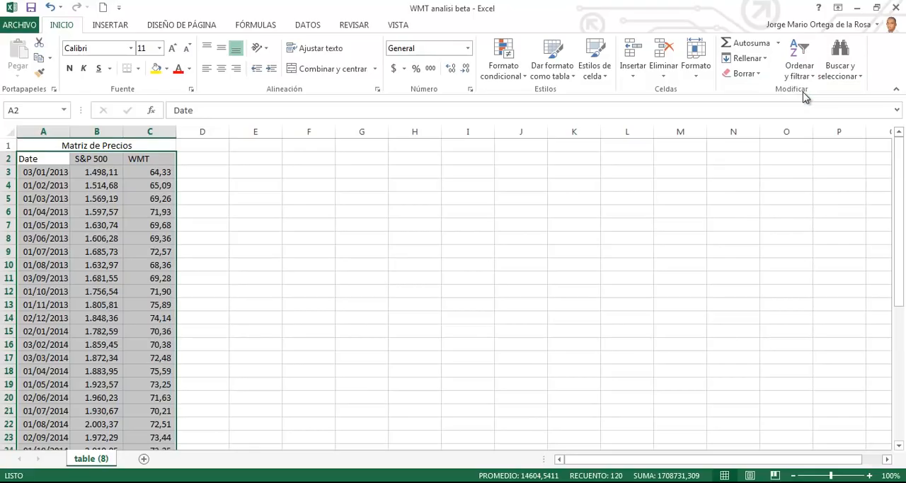
# Step: Copy the sorted price table with its title and headers to cell E1
pyautogui.click(126, 146)
pyautogui.hotkey('ctrl', 'shift', 'Down')
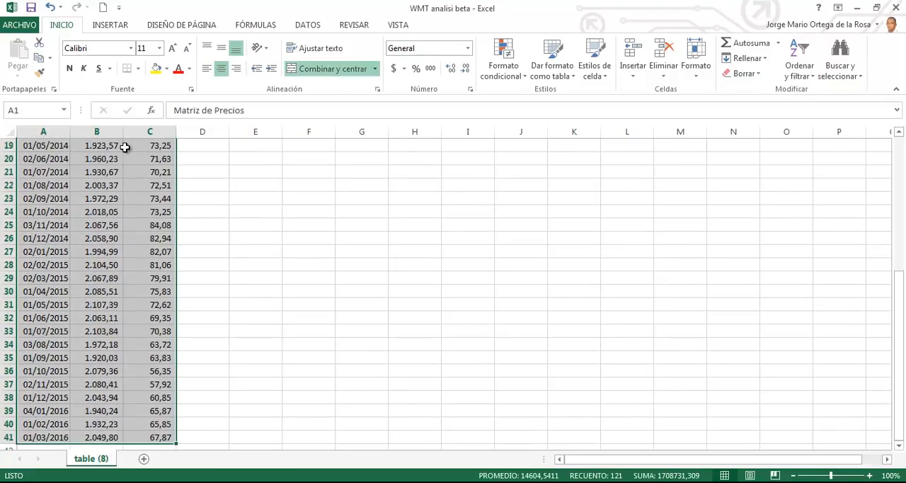
pyautogui.hotkey('ctrl', 'c')
pyautogui.hotkey('ctrl', 'Right')
pyautogui.hotkey('ctrl', 'Left')
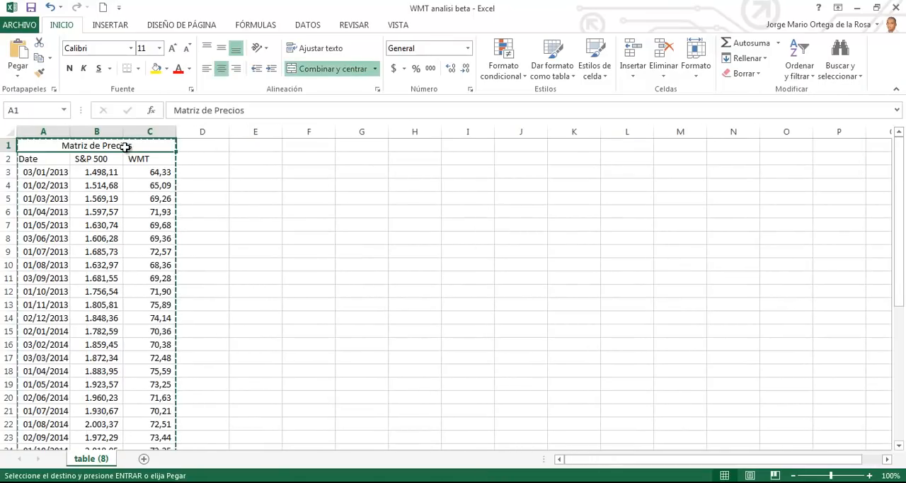
pyautogui.press('Right')
pyautogui.press('Right')
pyautogui.press('Return')
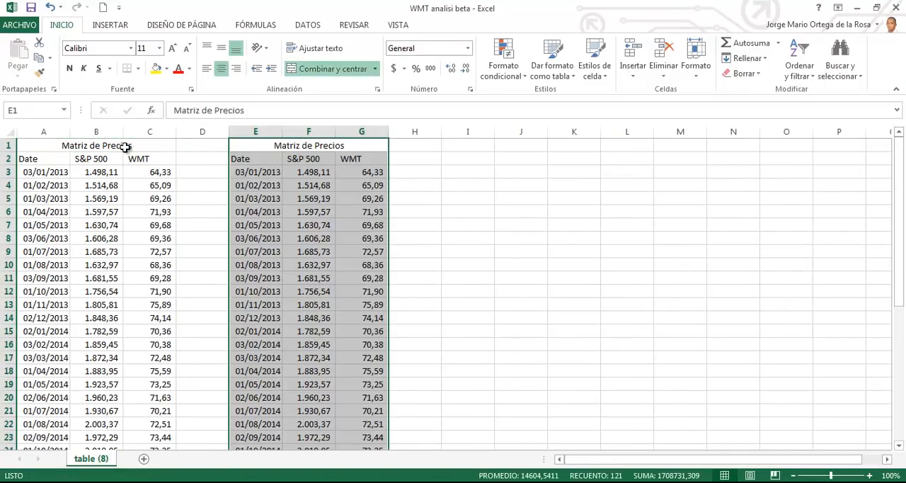
# Step: Clear the S&P 500 and WMT prices from F3 to G41 in the copied table, keeping its dates and headers
pyautogui.click(302, 170)
pyautogui.hotkey('shift', 'Right')
pyautogui.hotkey('ctrl', 'shift', 'Down')
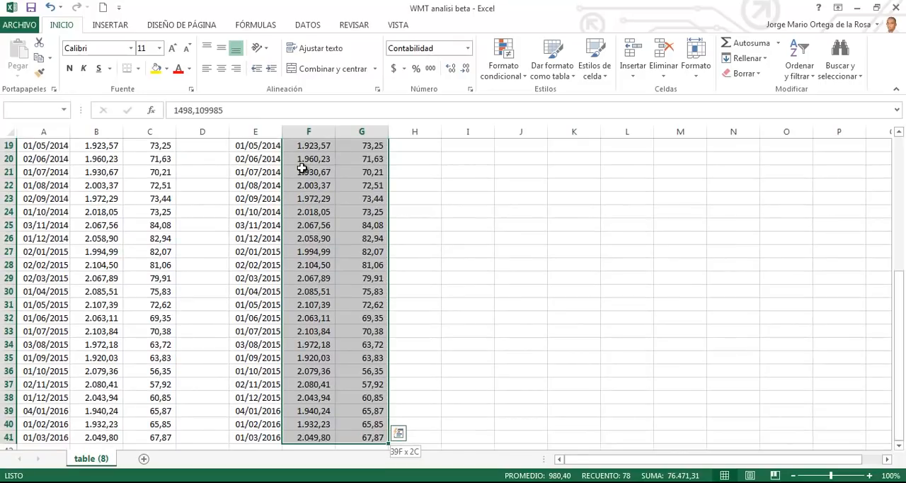
pyautogui.press('Delete')
pyautogui.press('Return')
# Step: Enter the S&P 500 monthly return formula =B4/B3-1 in cell F4
pyautogui.click(302, 170)
pyautogui.press('Down')
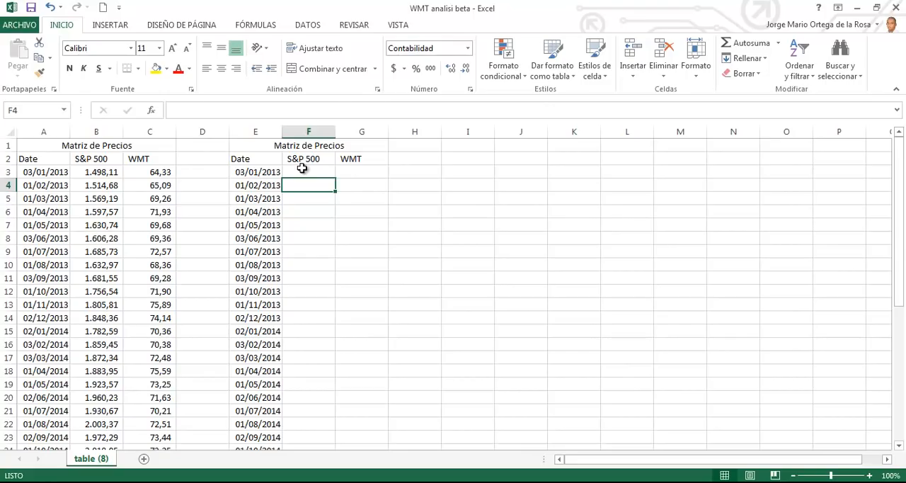
pyautogui.write('=')
pyautogui.press('Left')
pyautogui.press('Left')
pyautogui.press('Left')
pyautogui.press('Left')
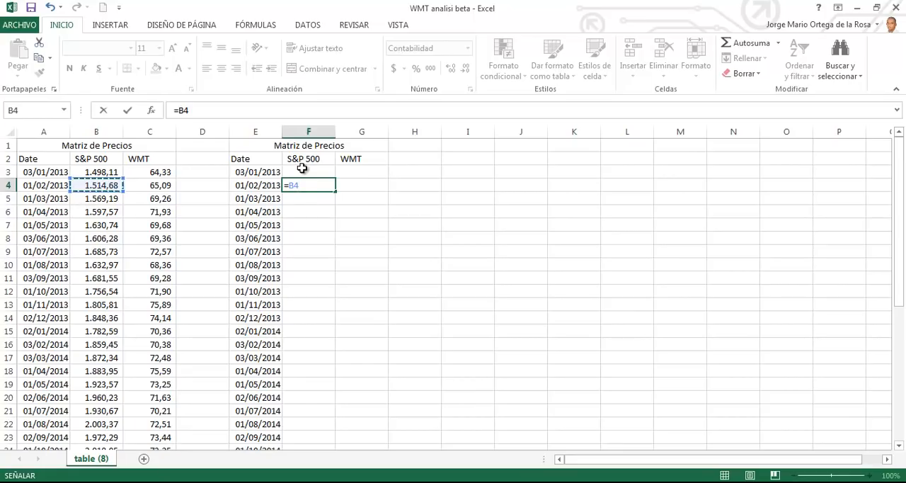
pyautogui.write('/')
pyautogui.press('Left')
pyautogui.press('Left')
pyautogui.press('Left')
pyautogui.press('Left')
pyautogui.press('Up')
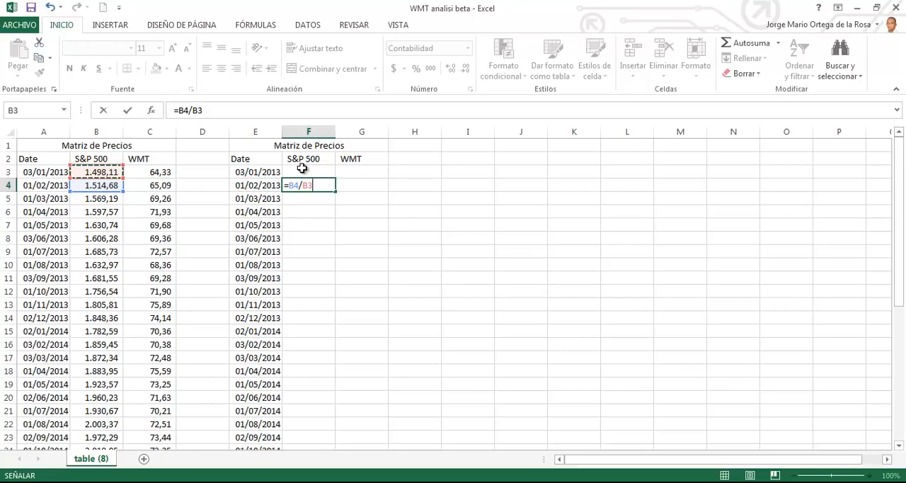
pyautogui.write('-1')
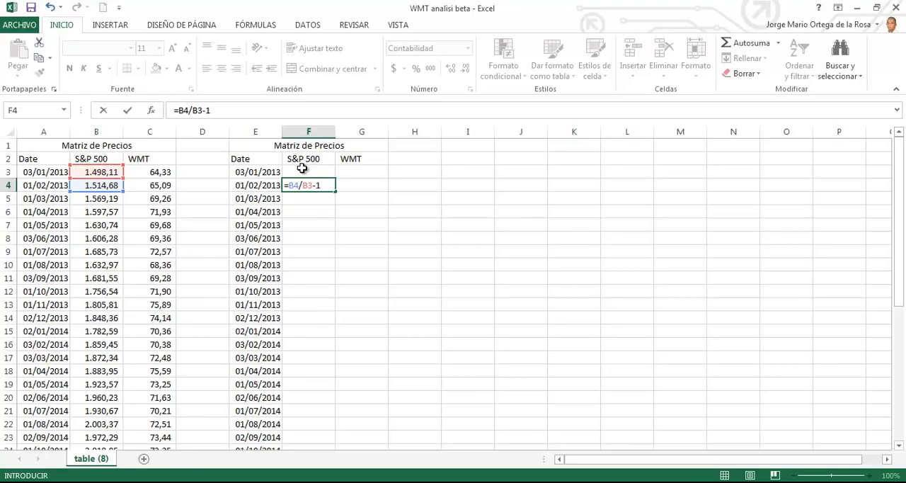
pyautogui.press('Return')
# Step: Format cell F4 as a percentage with two decimals and fill its formula down the S&P 500 column to the last date
pyautogui.press('Up')
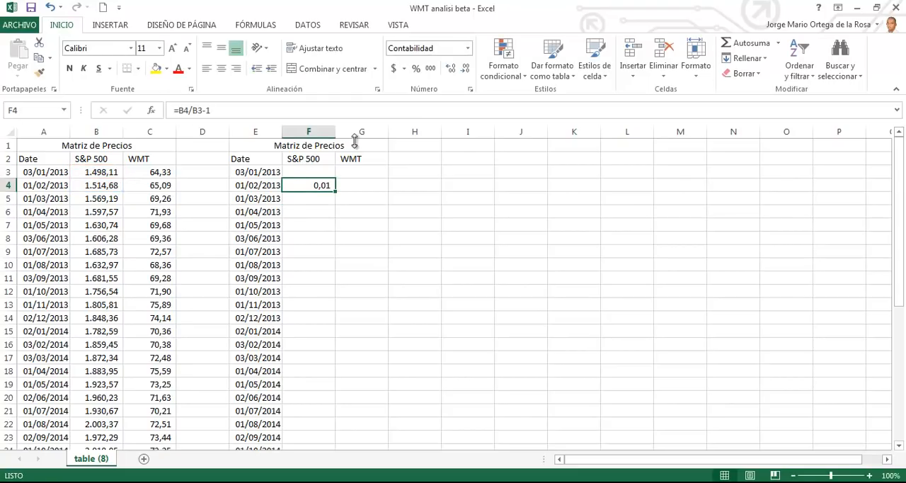
pyautogui.click(416, 68)
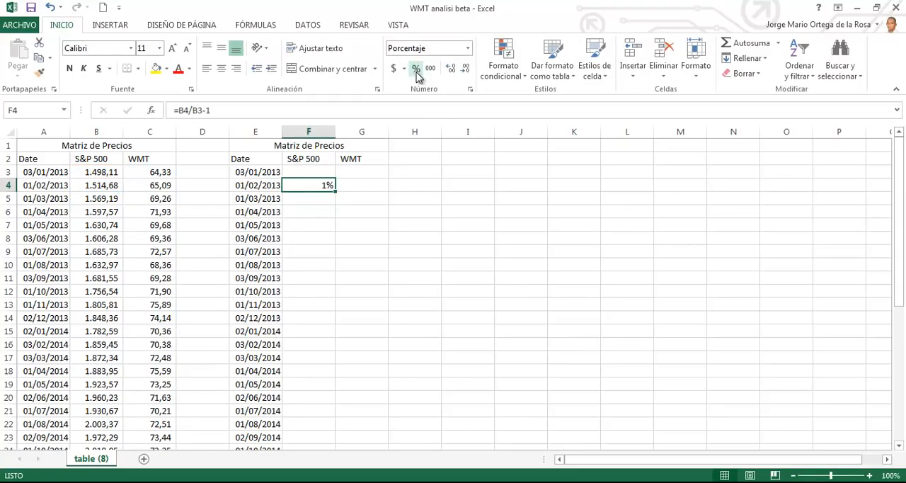
pyautogui.doubleClick(453, 71)
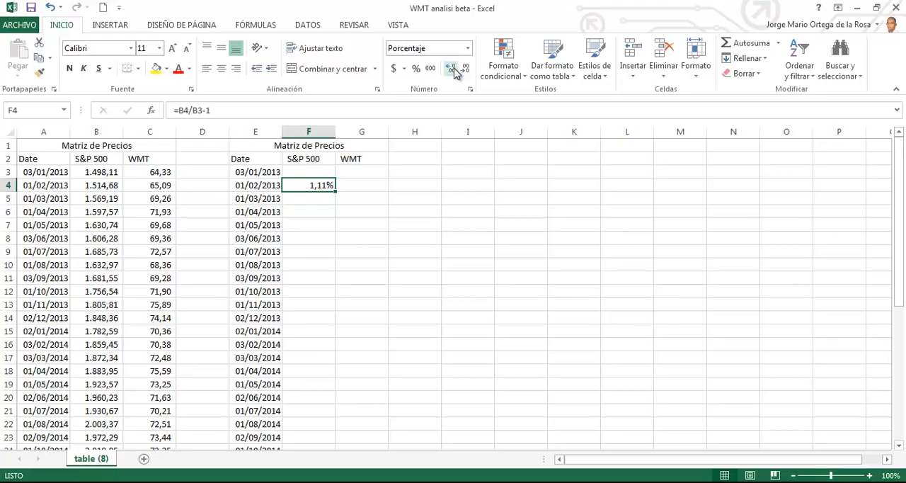
pyautogui.doubleClick(335, 190)
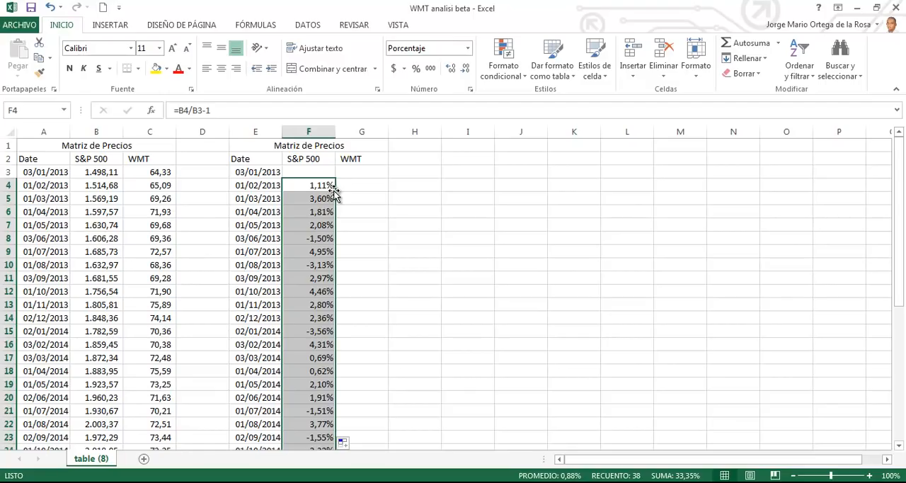
# Step: Copy the S&P 500 return formulas into the WMT column starting at cell G4
pyautogui.hotkey('ctrl', 'c')
pyautogui.press('Right')
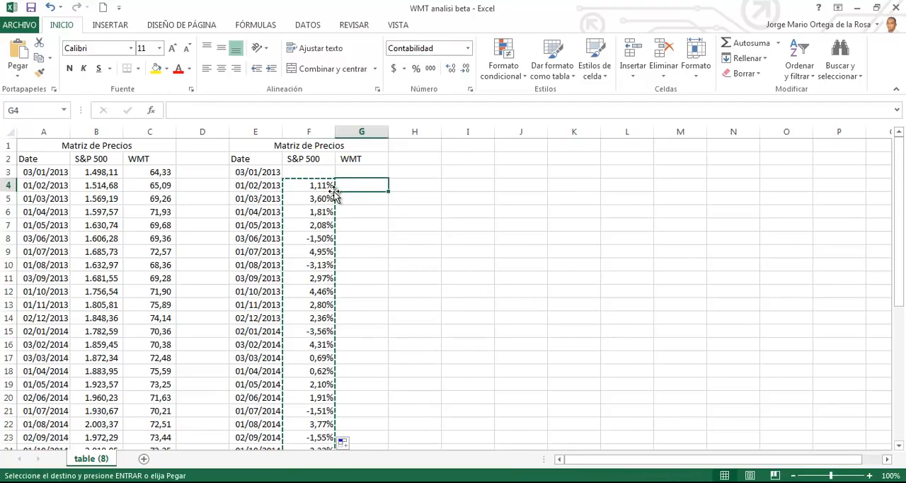
pyautogui.press('Return')
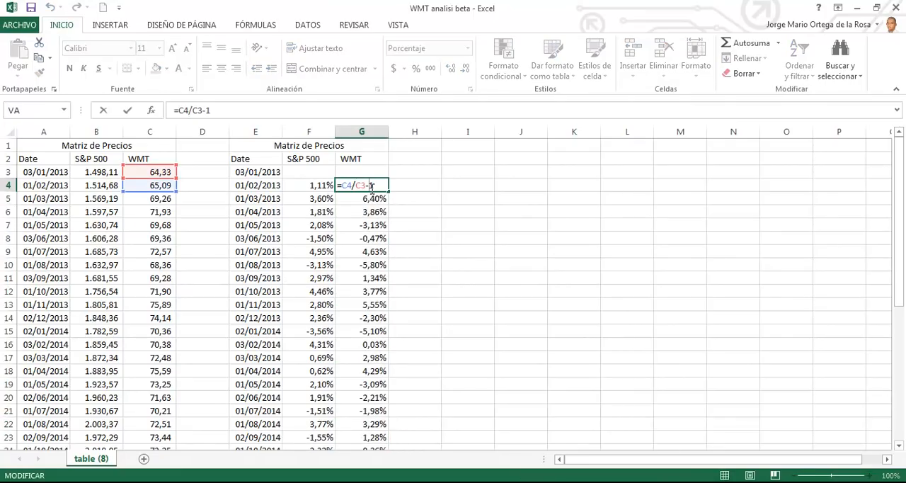
# Step: Retitle the copied table's merged heading in E1 as "Matriz de Rentabilidades"
pyautogui.press('Return')
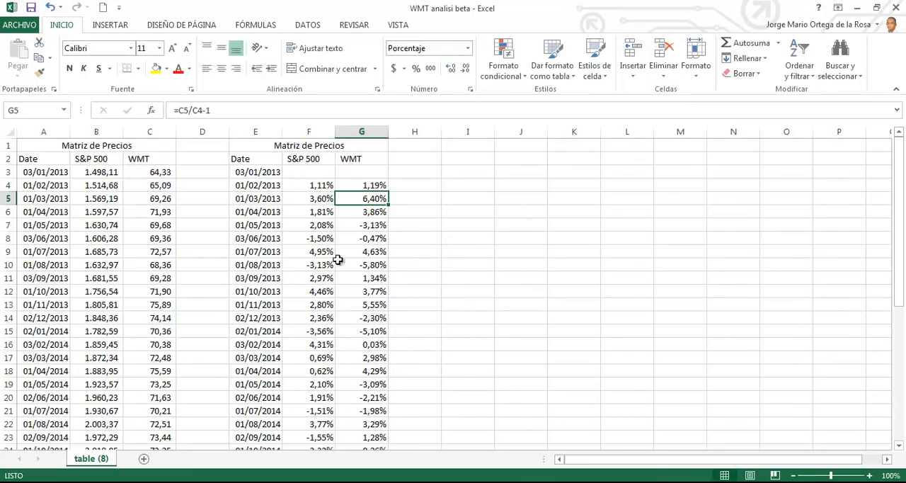
pyautogui.doubleClick(351, 146)
pyautogui.press('BackSpace')
pyautogui.press('BackSpace')
pyautogui.press('BackSpace')
pyautogui.press('BackSpace')
pyautogui.press('BackSpace')
pyautogui.press('BackSpace')
pyautogui.press('BackSpace')
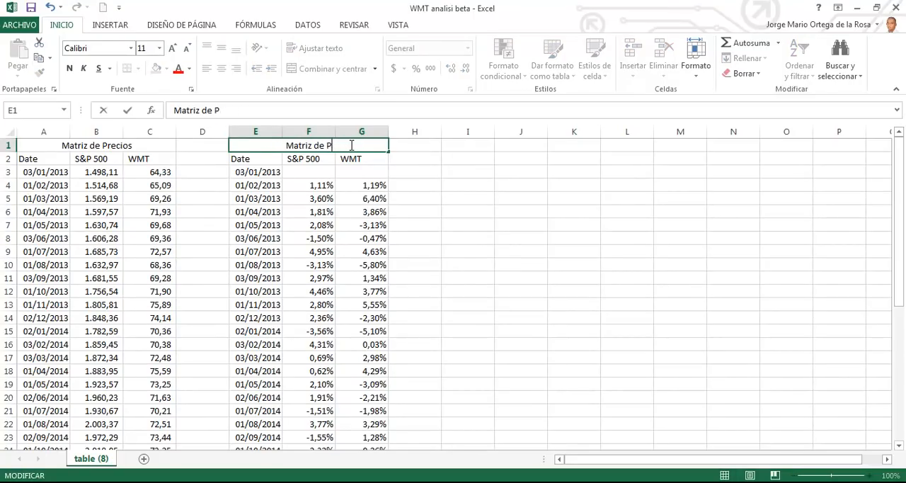
pyautogui.write('Rentail')
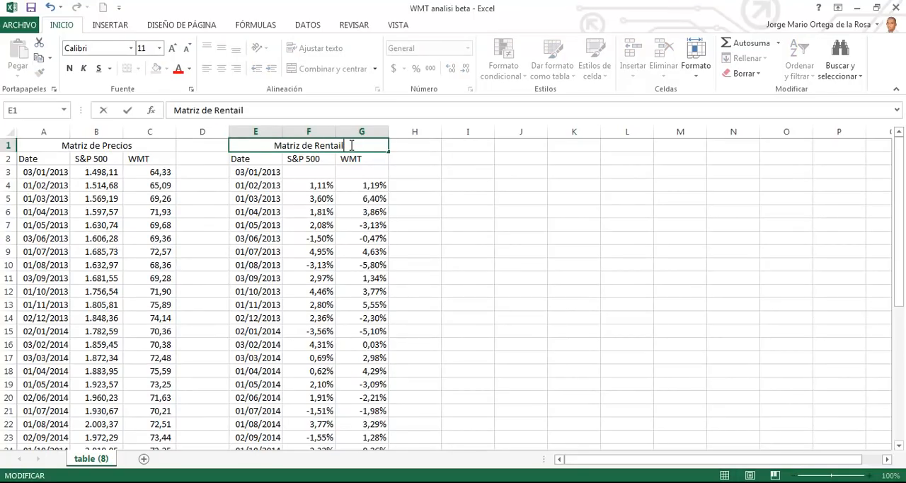
pyautogui.write('bilidades')
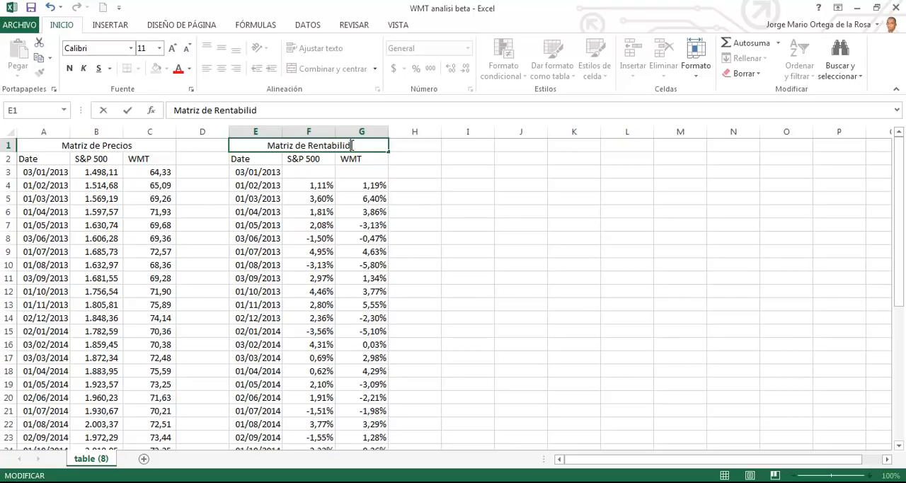
pyautogui.press('Return')
pyautogui.click(529, 229)
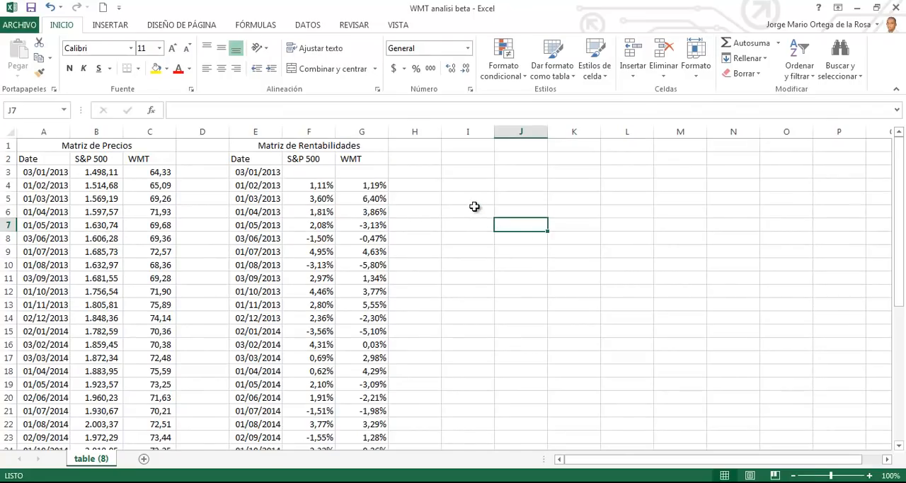
# Step: Insert six blank rows above the price and return tables
pyautogui.keyDown('ctrl'); pyautogui.scroll(2, 472, 200); pyautogui.keyUp('ctrl')
pyautogui.scroll(1, 542, 225)
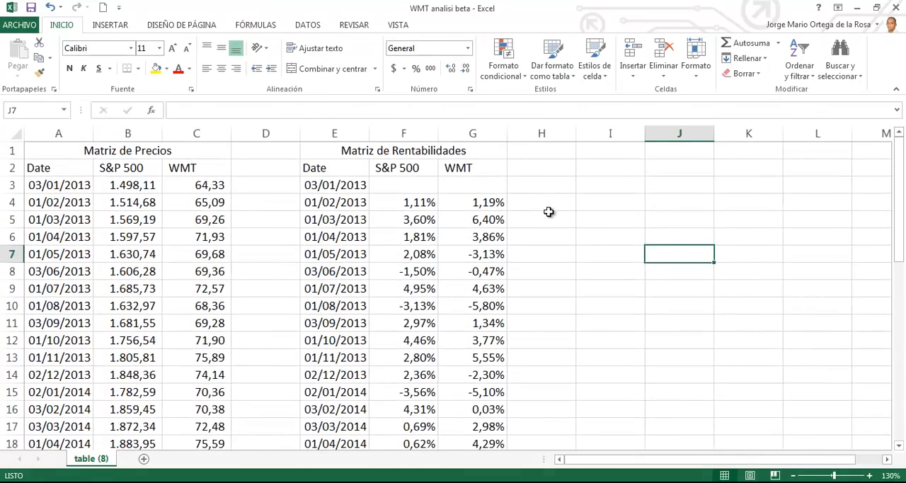
pyautogui.keyDown('ctrl'); pyautogui.scroll(1, 550, 210); pyautogui.keyUp('ctrl')
pyautogui.scroll(1, 550, 212)
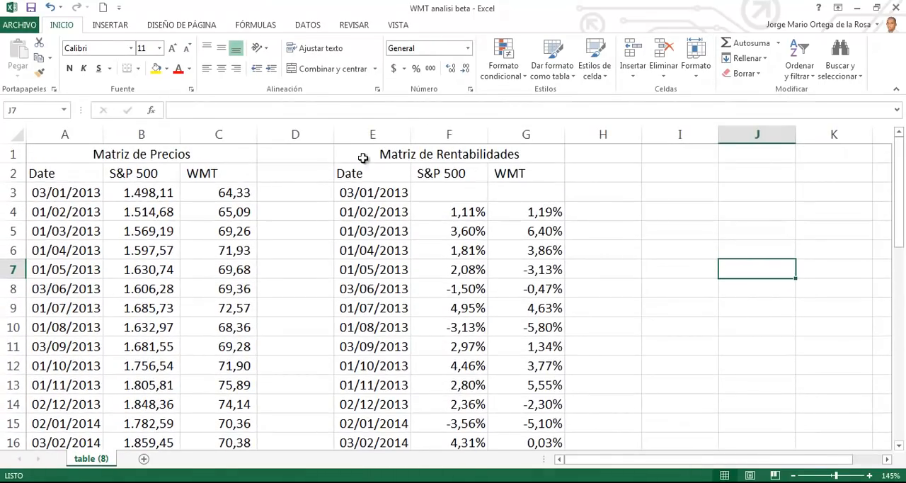
pyautogui.click(10, 154)
pyautogui.hotkey('ctrl', '+')
pyautogui.hotkey('ctrl', '+')
pyautogui.hotkey('ctrl', '+')
pyautogui.hotkey('ctrl', '+')
pyautogui.hotkey('ctrl', '+')
pyautogui.hotkey('ctrl', '+')
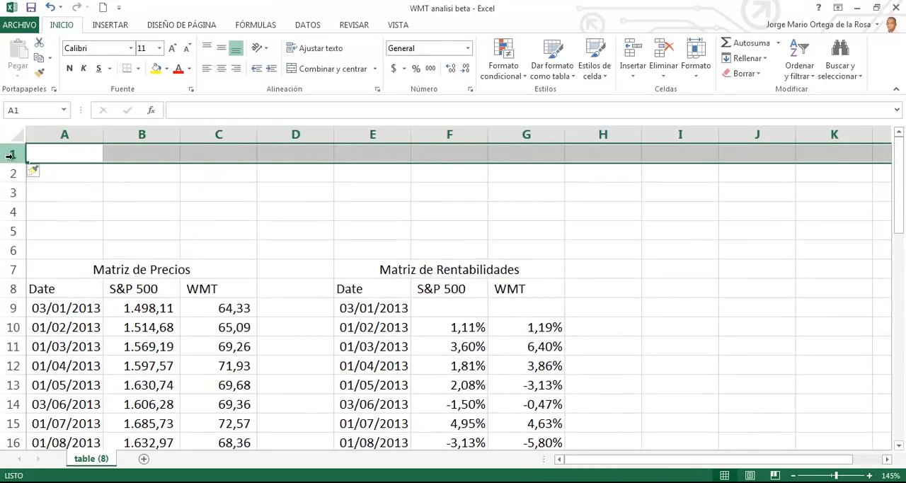
# Step: Enter the label "Rentabilidad Esperada" in cell D2
pyautogui.click(340, 173)
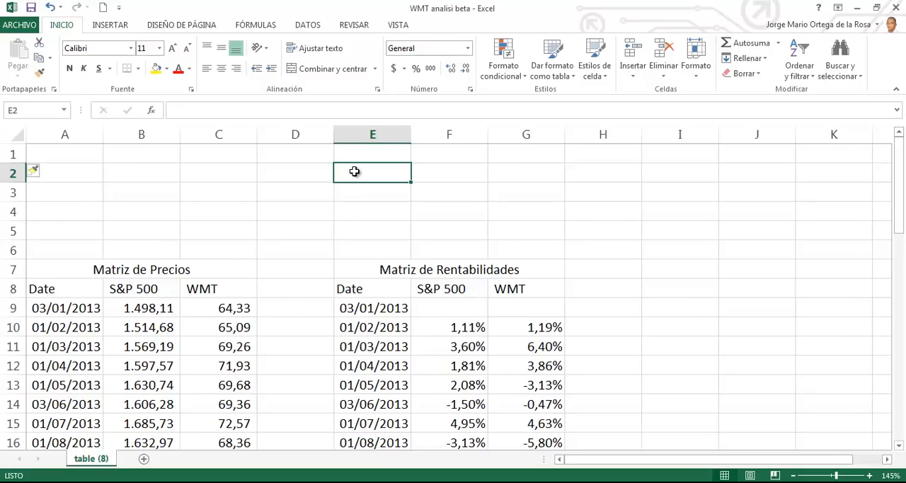
pyautogui.click(320, 175)
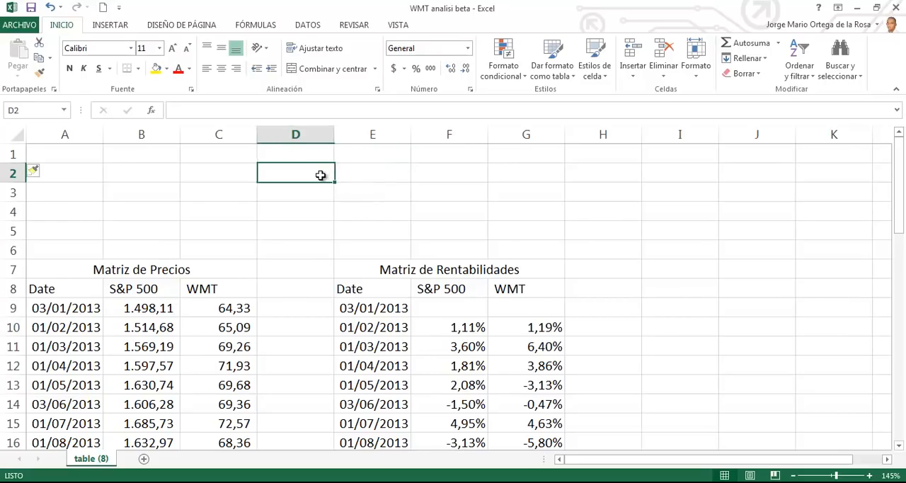
pyautogui.write('Re')
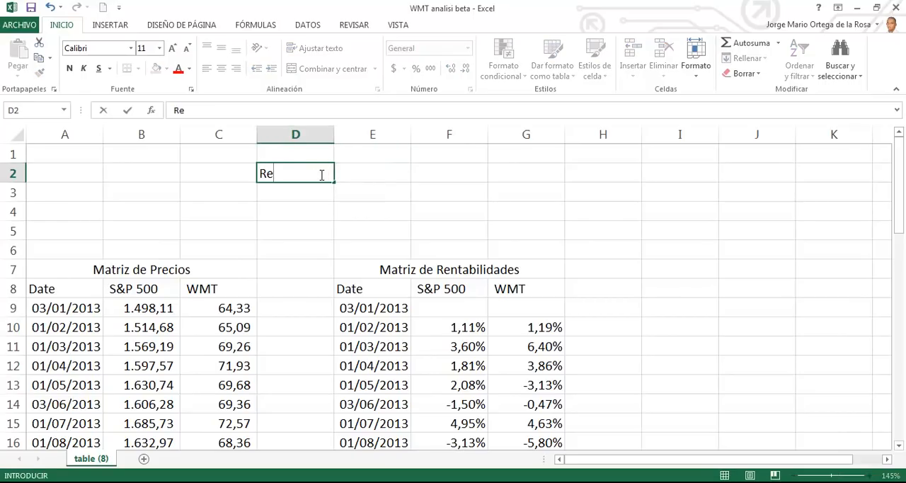
pyautogui.write('ntabilidad Es')
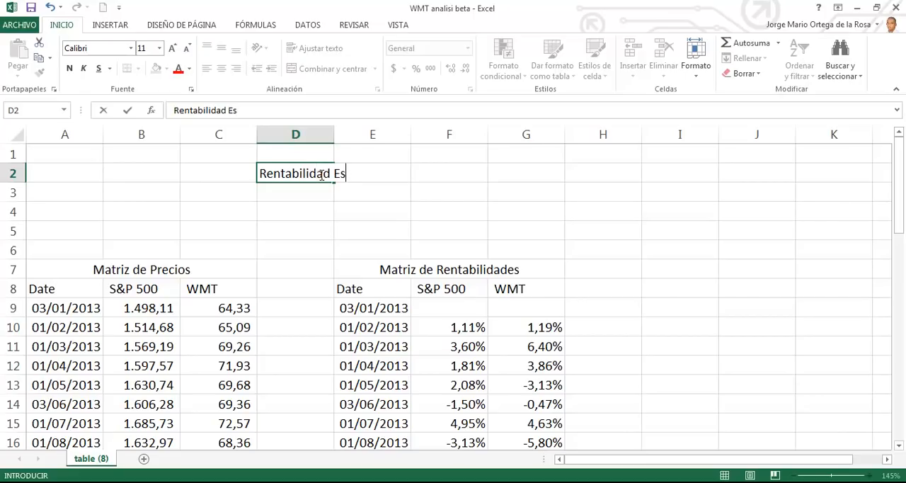
pyautogui.write('perada')
pyautogui.press('Tab')
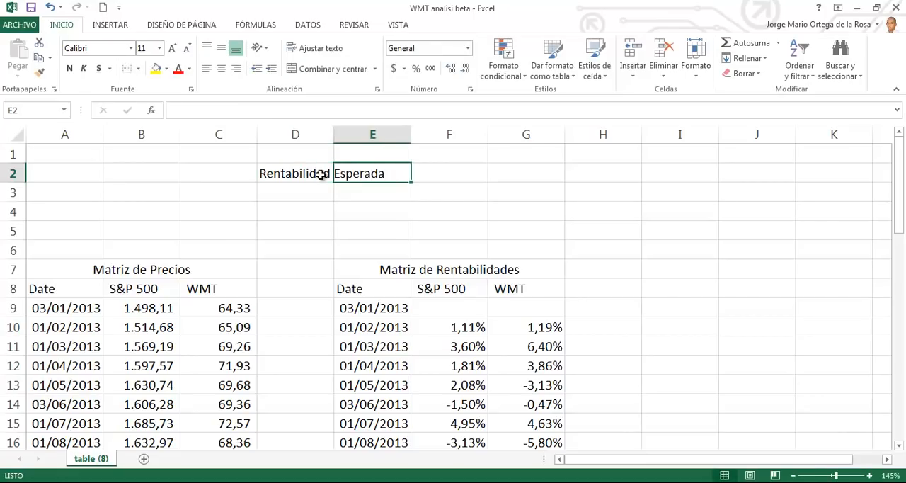
# Step: Calculate the S&P 500 expected return in cell F2 with =PROMEDIO(F10:F47) and check its formula range
pyautogui.press('Tab')
pyautogui.write('=PROMEDIO')
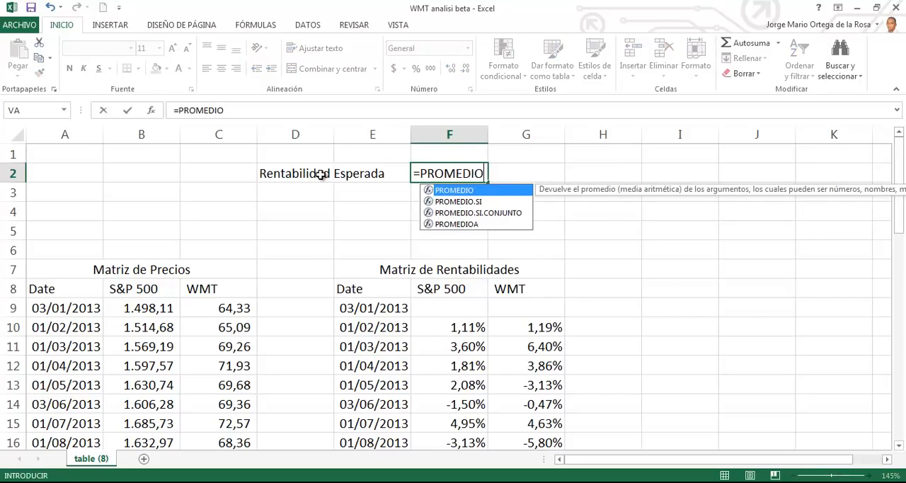
pyautogui.write('(')
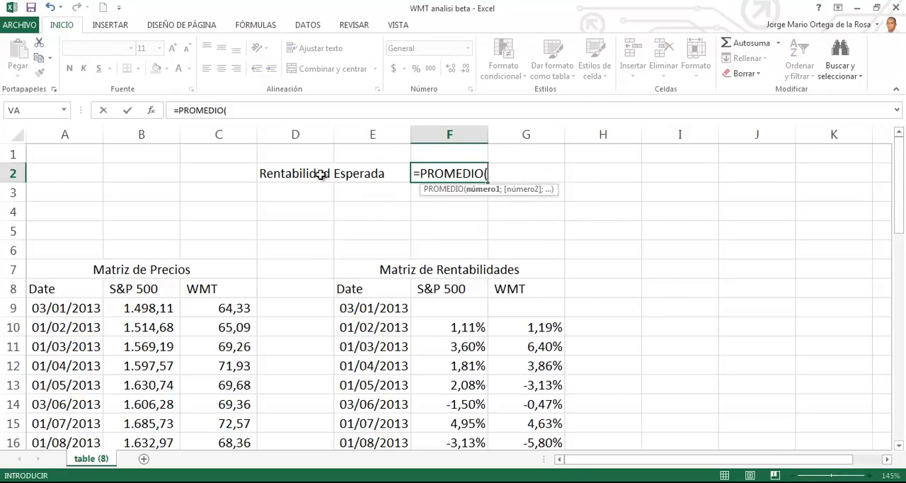
pyautogui.press('Down')
pyautogui.press('Down')
pyautogui.press('Down')
pyautogui.press('Down')
pyautogui.press('Down')
pyautogui.press('Down')
pyautogui.press('Down')
pyautogui.press('Down')
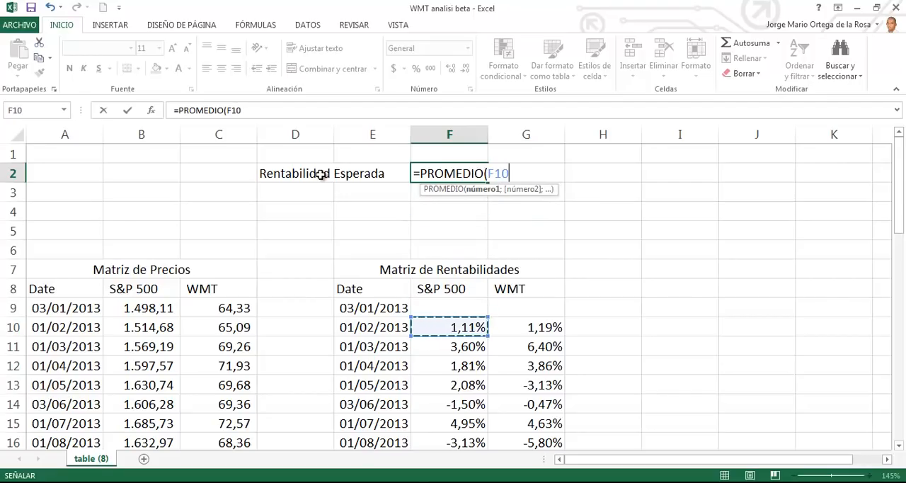
pyautogui.hotkey('ctrl', 'shift', 'Down')
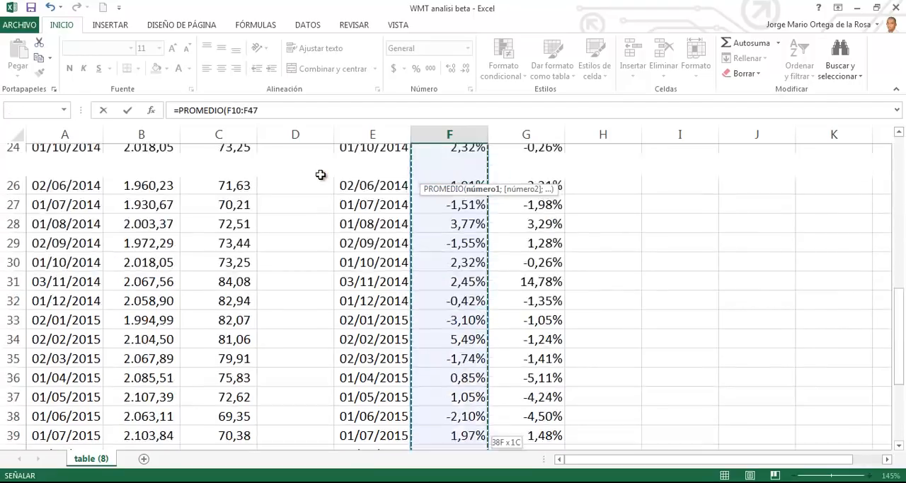
pyautogui.write(')')
pyautogui.press('Return')
pyautogui.press('Up')
pyautogui.press('Up')
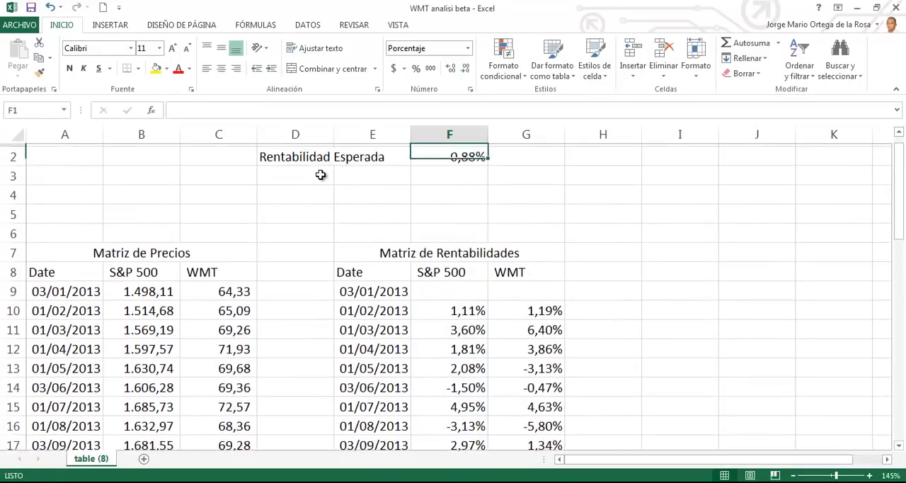
pyautogui.press('Down')
pyautogui.press('F2')
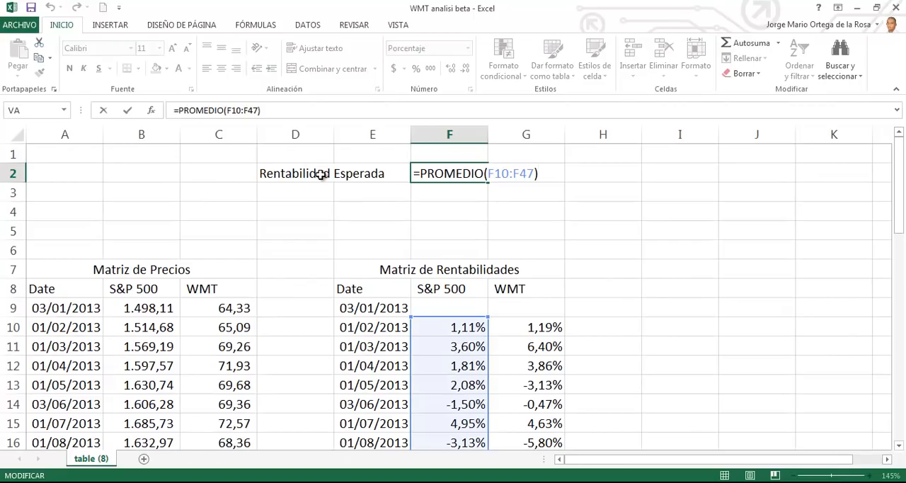
pyautogui.press('Return')
pyautogui.press('Up')
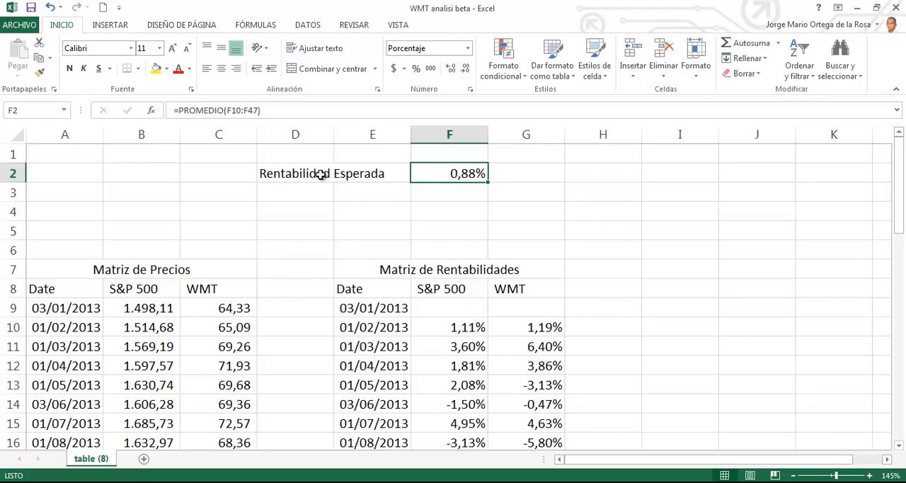
# Step: Copy the expected return formula from F2 into G2 for WMT
pyautogui.hotkey('ctrl', 'c')
pyautogui.hotkey('ctrl', 'Right')
pyautogui.hotkey('ctrl', 'Left')
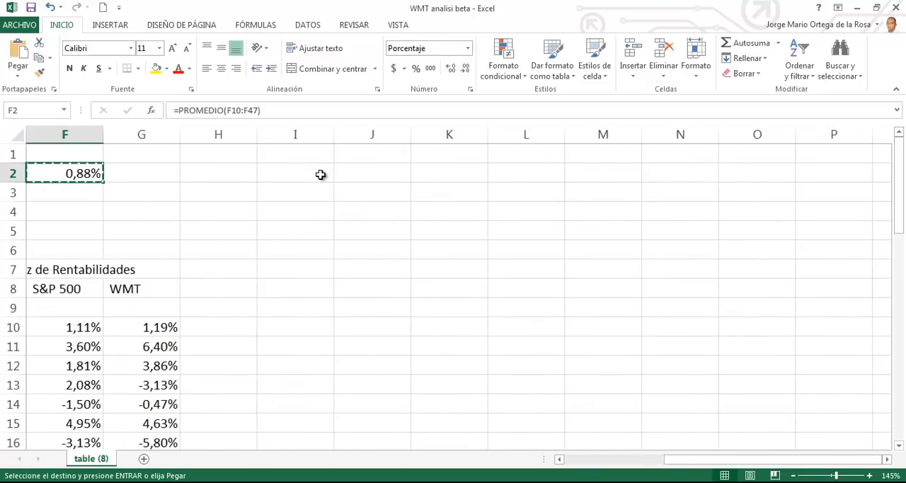
pyautogui.press('Right')
pyautogui.hotkey('ctrl', 'v')
pyautogui.press('Escape')
pyautogui.press('Left')
pyautogui.press('Home')
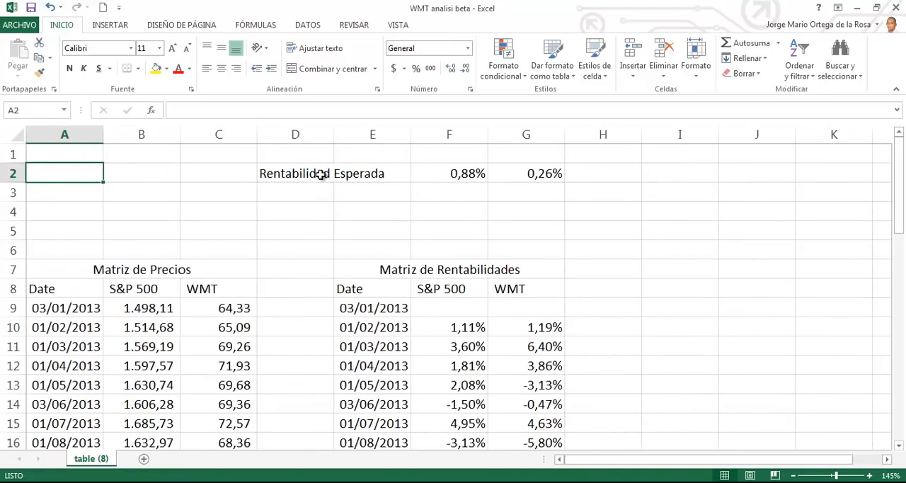
pyautogui.click(541, 170)
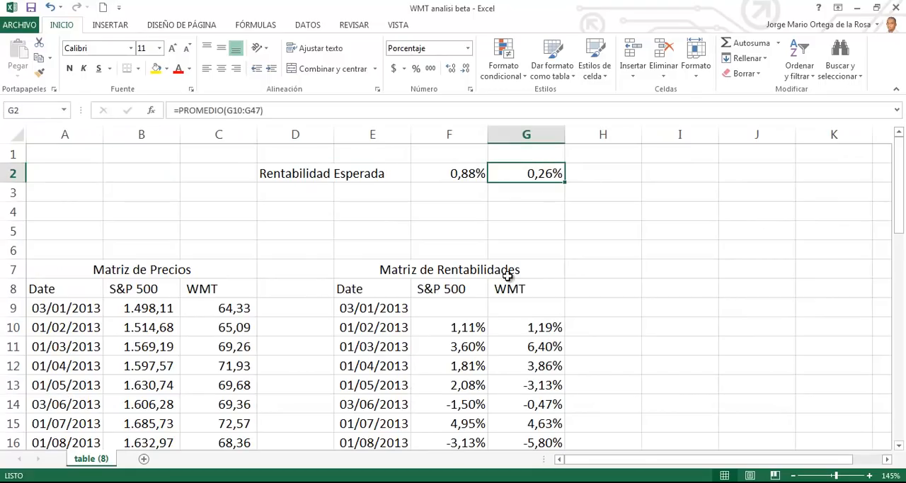
# Step: Copy the S&P 500 and WMT headers from the returns table into F1:G1 above the expected returns
pyautogui.moveTo(467, 286); pyautogui.dragTo(492, 286)
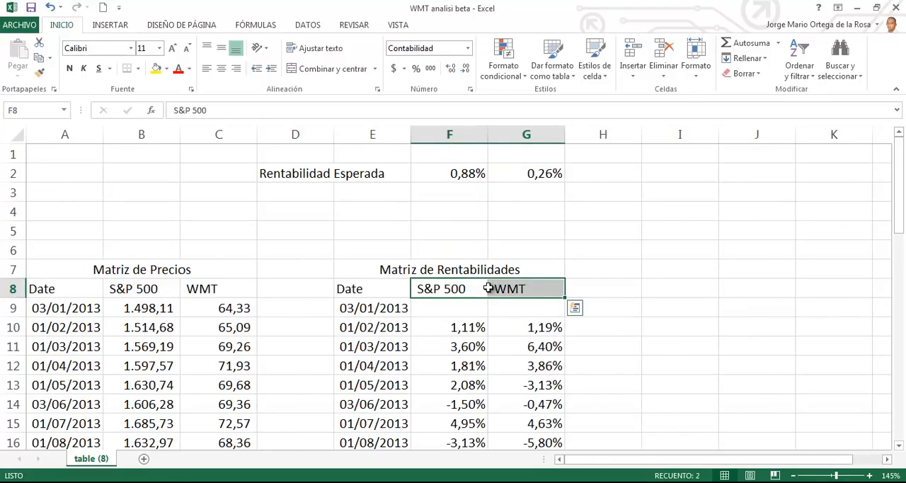
pyautogui.hotkey('ctrl', 'c')
pyautogui.click(474, 150)
pyautogui.press('Return')
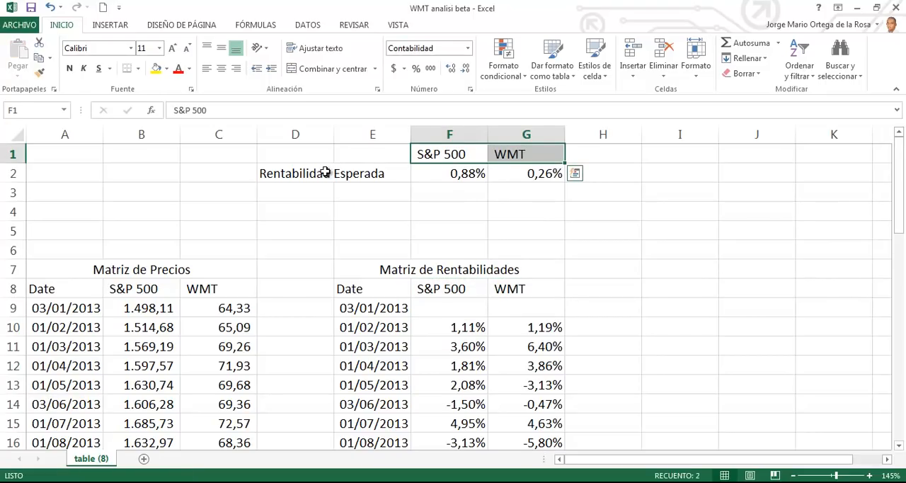
# Step: Merge cells D2:E2 holding the "Rentabilidad Esperada" label and left-align the text
pyautogui.moveTo(327, 173); pyautogui.dragTo(356, 164)
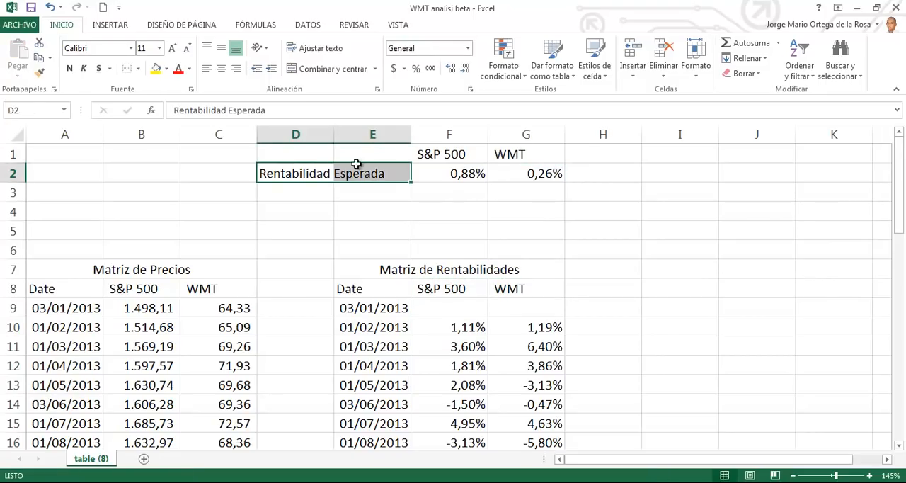
pyautogui.click(318, 72)
pyautogui.click(207, 69)
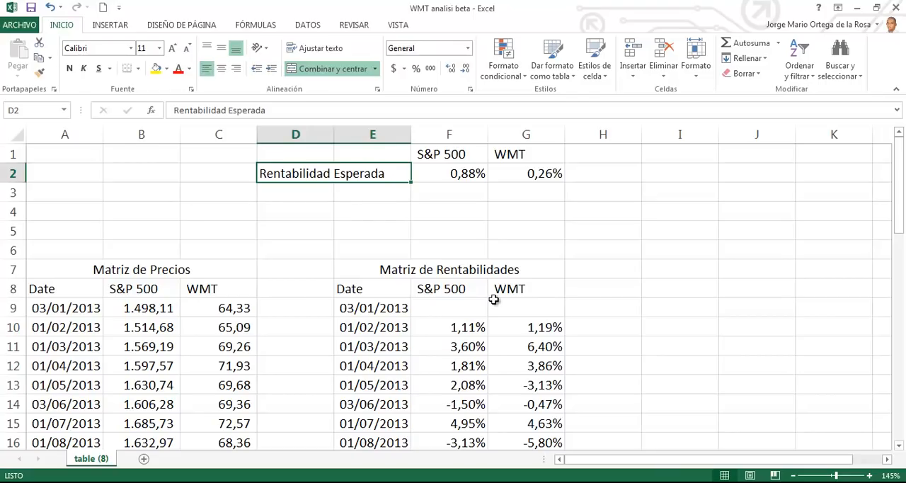
# Step: Enter the label "Varianza" in cell D3 below "Rentabilidad Esperada"
pyautogui.click(325, 191)
pyautogui.click(450, 174)
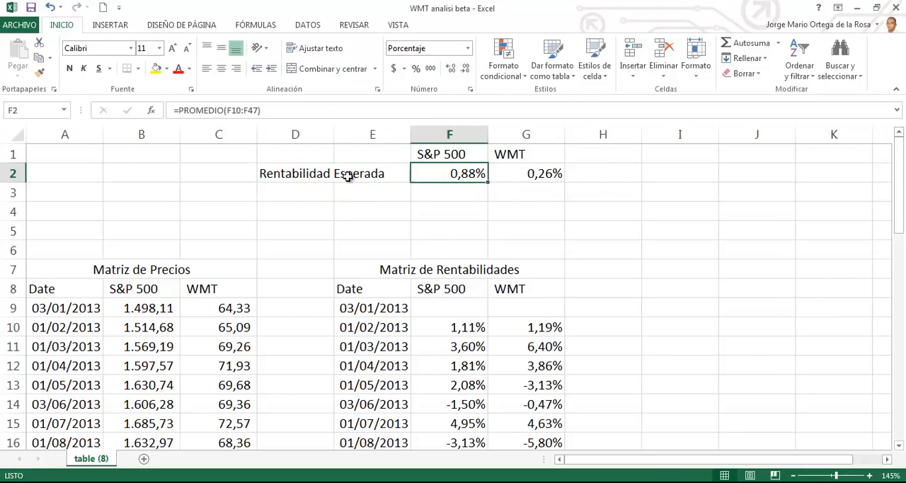
pyautogui.click(318, 190)
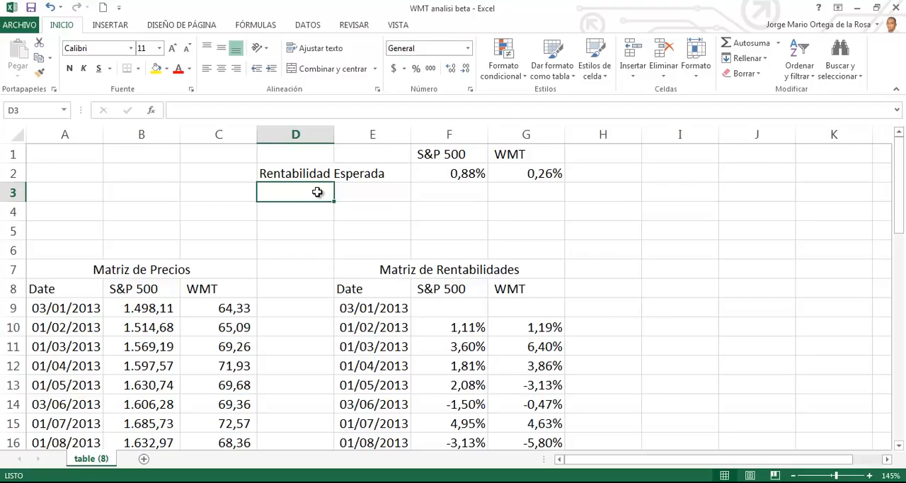
pyautogui.click(465, 185)
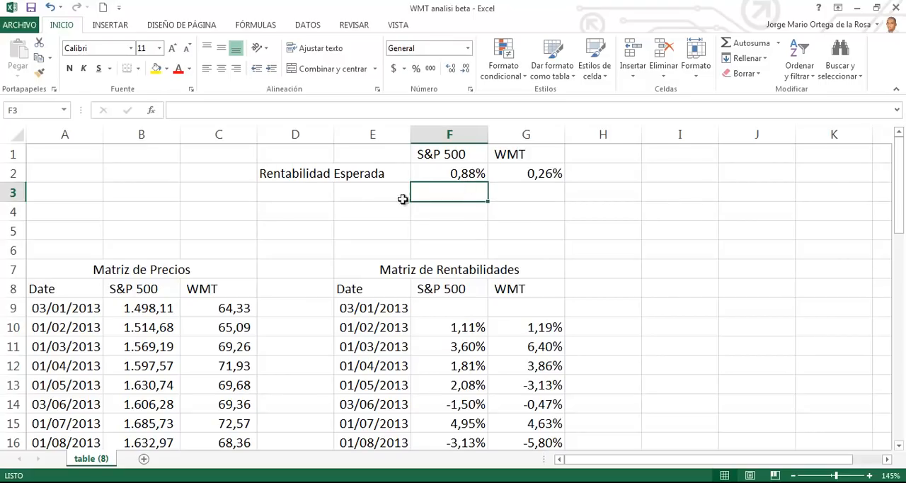
pyautogui.click(318, 193)
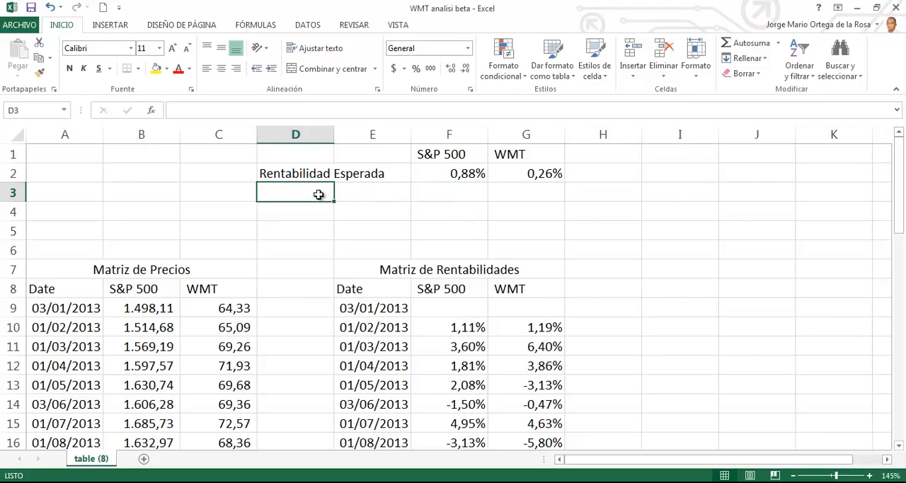
pyautogui.write('VArianza')
pyautogui.press('BackSpace')
pyautogui.press('BackSpace')
pyautogui.press('BackSpace')
pyautogui.press('BackSpace')
pyautogui.press('BackSpace')
pyautogui.press('BackSpace')
pyautogui.press('BackSpace')
pyautogui.press('BackSpace')
pyautogui.write('Variana')
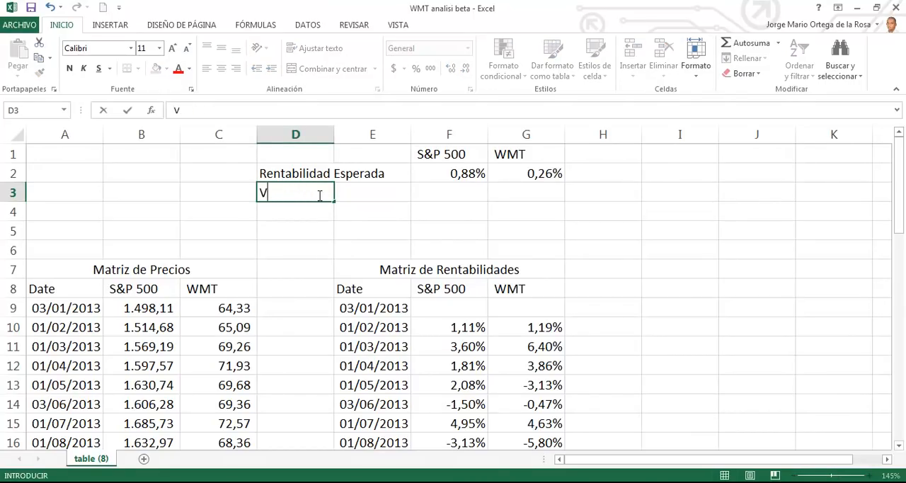
pyautogui.press('BackSpace')
pyautogui.write('za')
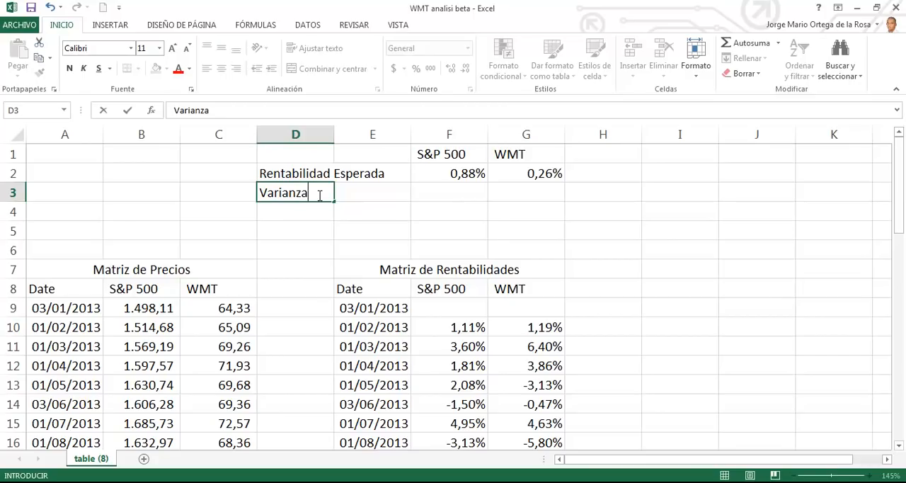
# Step: Calculate the S&P 500 variance in F3 with VAR.P over the monthly returns F10:F47
pyautogui.press('Tab')
pyautogui.press('Tab')
pyautogui.write('=VAR')
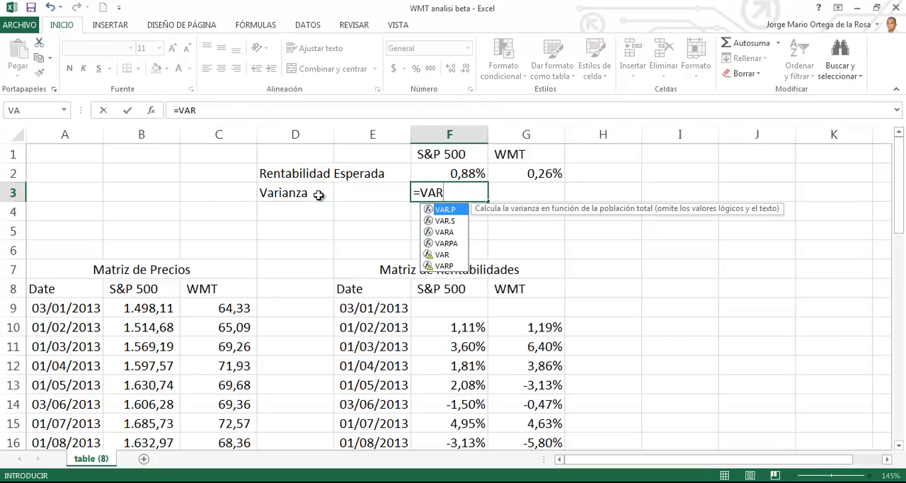
pyautogui.doubleClick(462, 209)
pyautogui.click(462, 330)
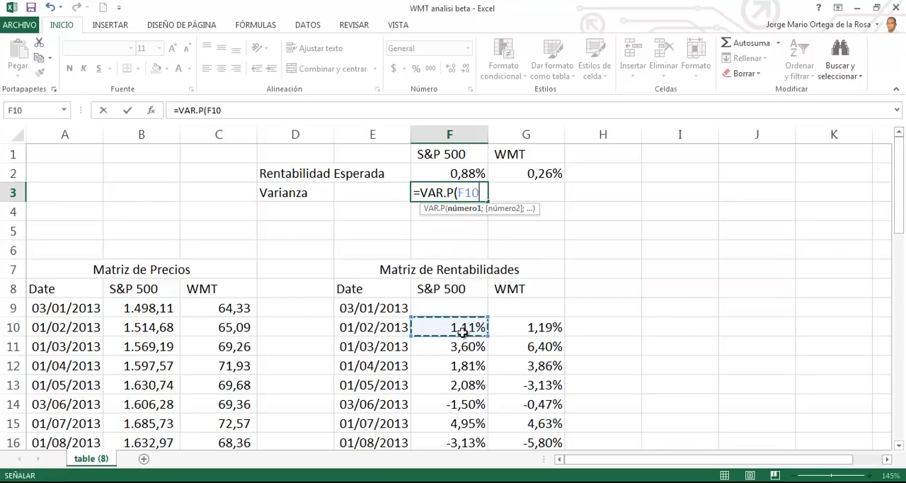
pyautogui.hotkey('ctrl', 'shift', 'Down')
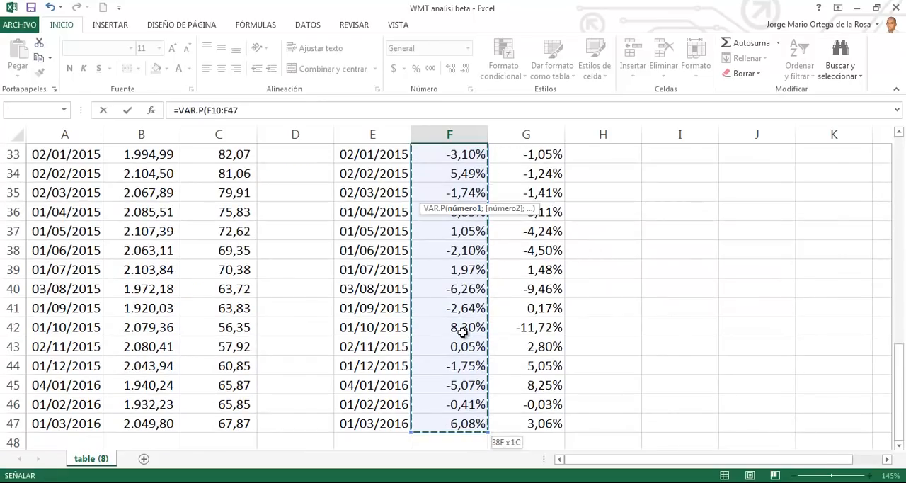
pyautogui.press('Return')
# Step: Copy the variance formula from F3 into G3 for WMT
pyautogui.hotkey('ctrl', 'Up')
pyautogui.hotkey('ctrl', 'Up')
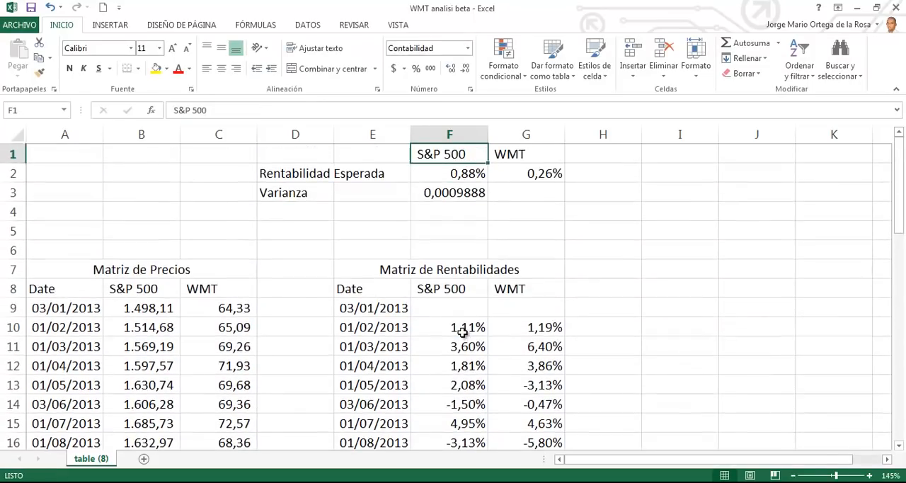
pyautogui.click(471, 192)
pyautogui.moveTo(487, 201); pyautogui.dragTo(539, 204)
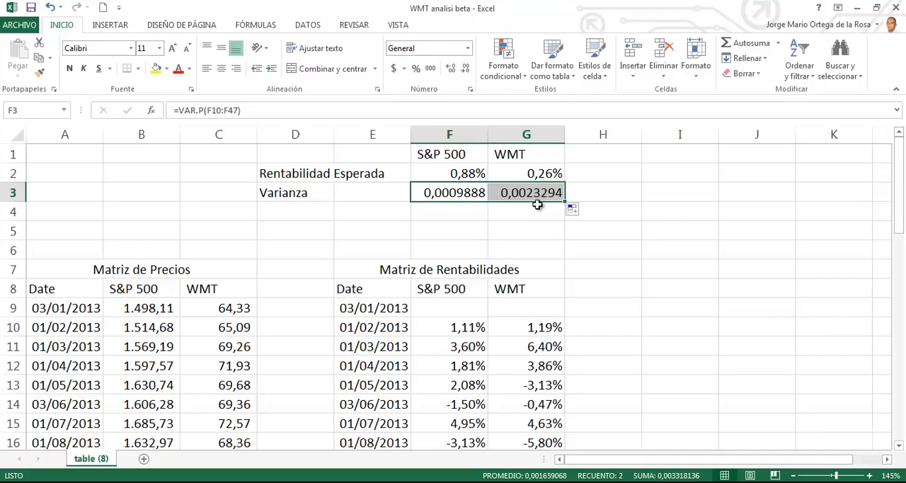
# Step: Move the "Varianza" row D3:G3 down to row 4 and enter the label "Volatilidad" in D3
pyautogui.moveTo(313, 197); pyautogui.dragTo(532, 221)
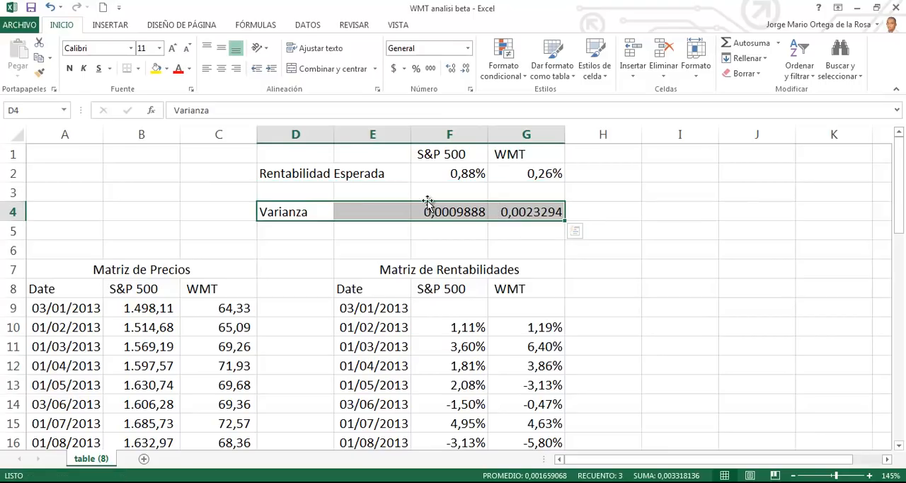
pyautogui.click(313, 192)
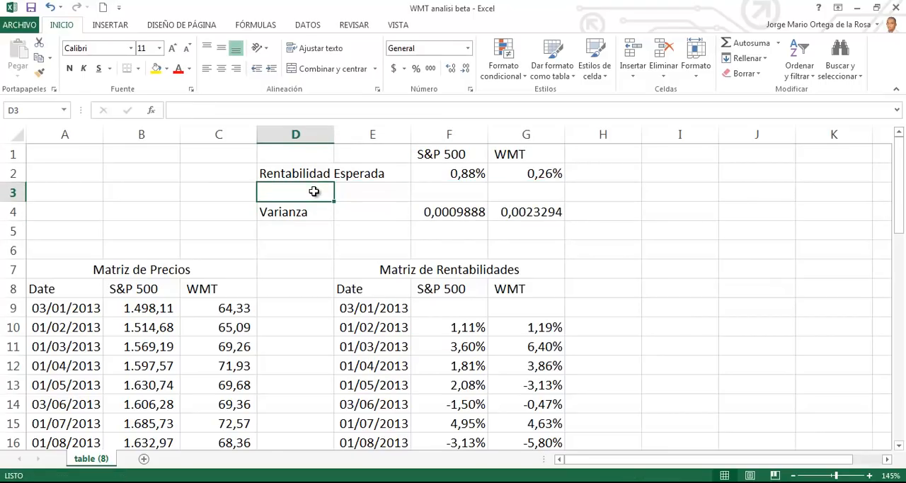
pyautogui.write('Volatilida')
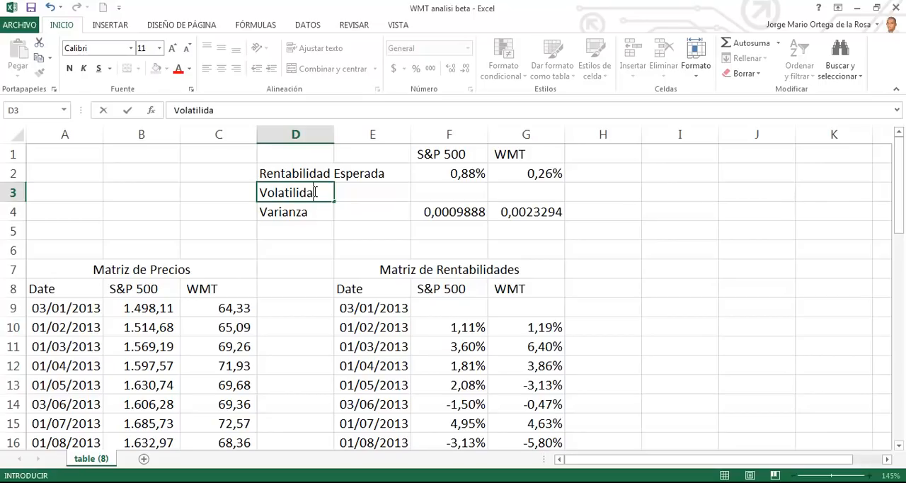
pyautogui.write('d=')
pyautogui.press('BackSpace')
pyautogui.press('Return')
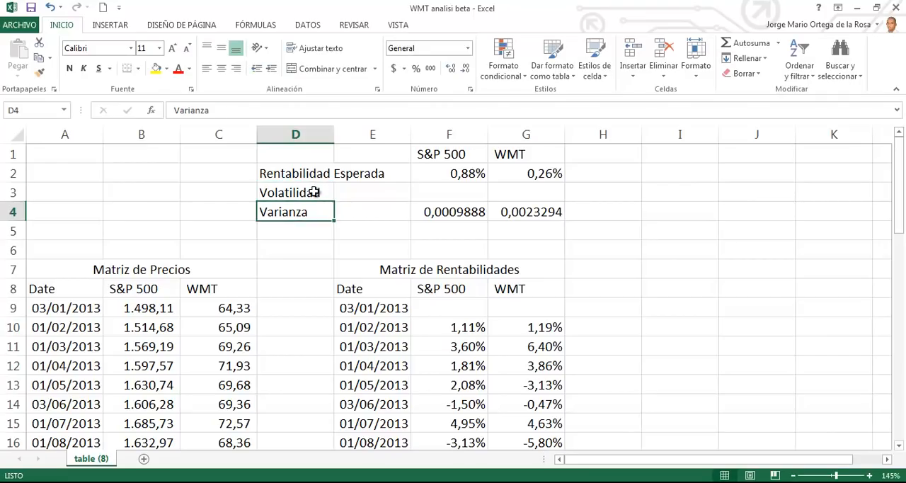
# Step: Calculate the S&P 500 volatility in F3 with DESVEST.P over the returns F10:F47
pyautogui.press('Right')
pyautogui.press('Right')
pyautogui.press('Up')
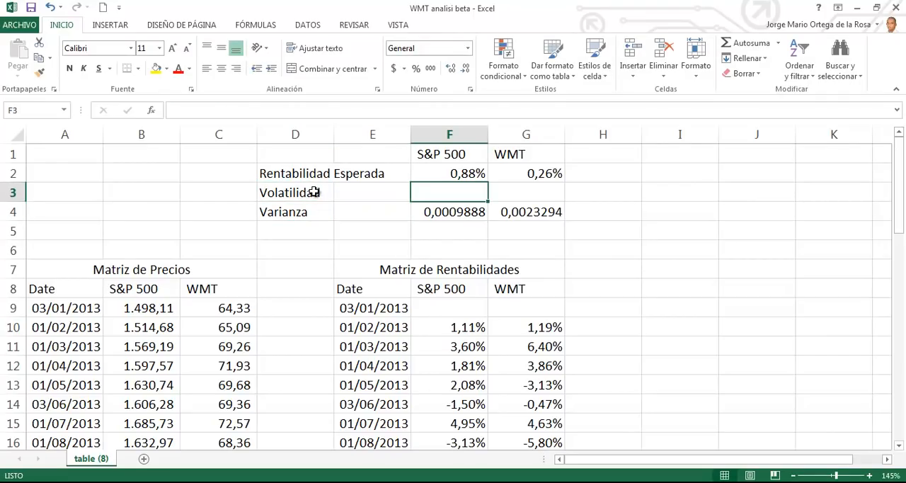
pyautogui.write('=DES')
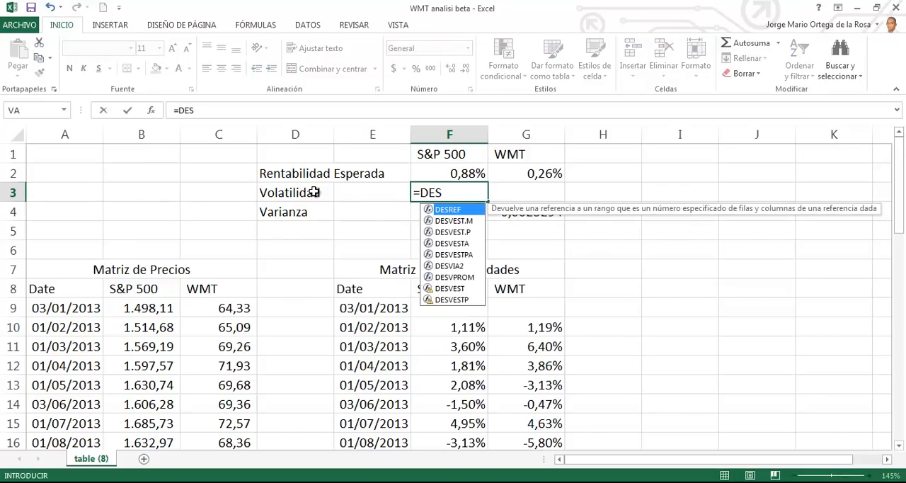
pyautogui.doubleClick(453, 232)
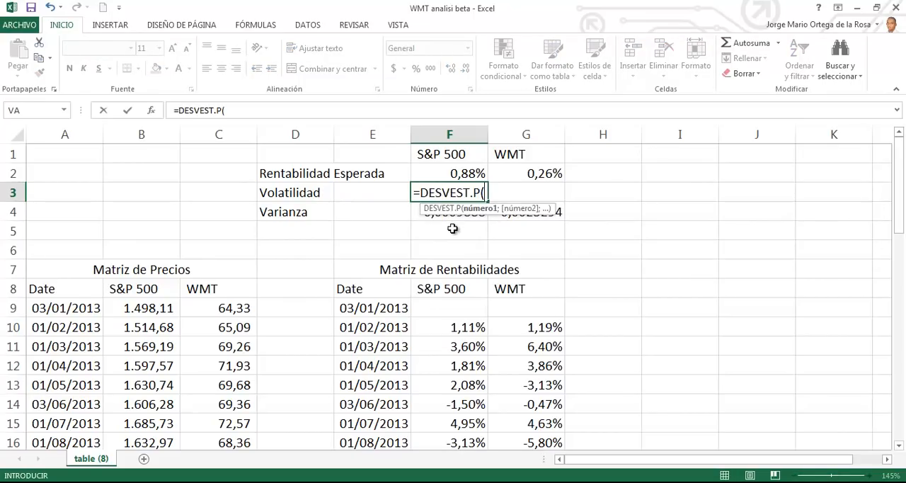
pyautogui.click(470, 327)
pyautogui.hotkey('ctrl', 'shift', 'Down')
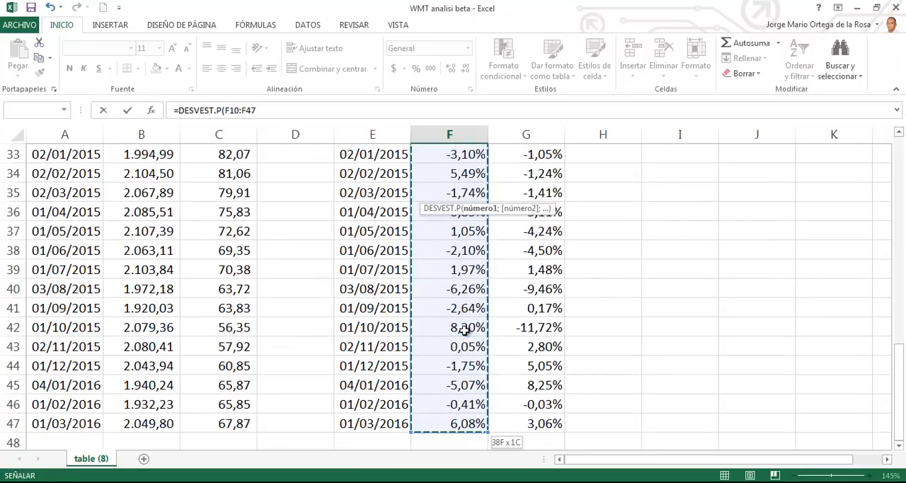
pyautogui.press('Return')
# Step: Format the S&P 500 volatility in F3 as a percentage with two decimals
pyautogui.press('Up')
pyautogui.press('Up')
pyautogui.press('Up')
pyautogui.press('Down')
pyautogui.press('Down')
pyautogui.press('Down')
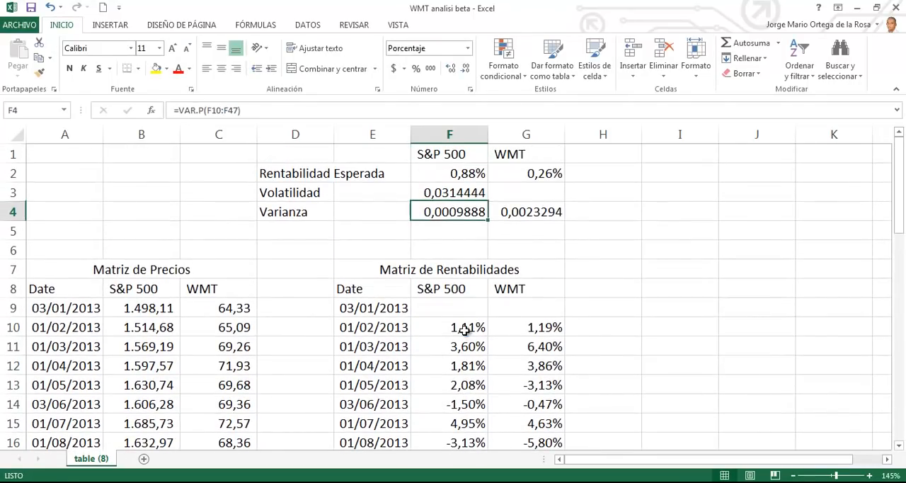
pyautogui.click(441, 186)
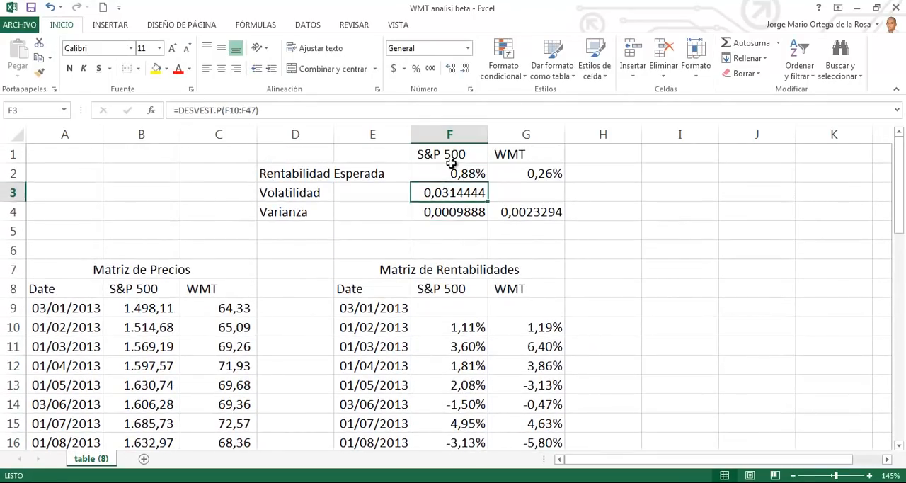
pyautogui.click(416, 68)
pyautogui.click(451, 69)
pyautogui.click(450, 70)
pyautogui.click(450, 70)
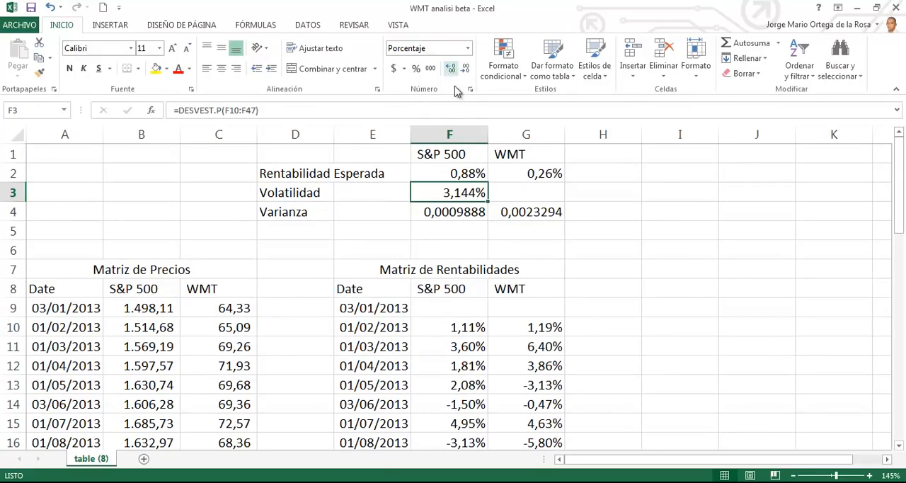
pyautogui.click(466, 69)
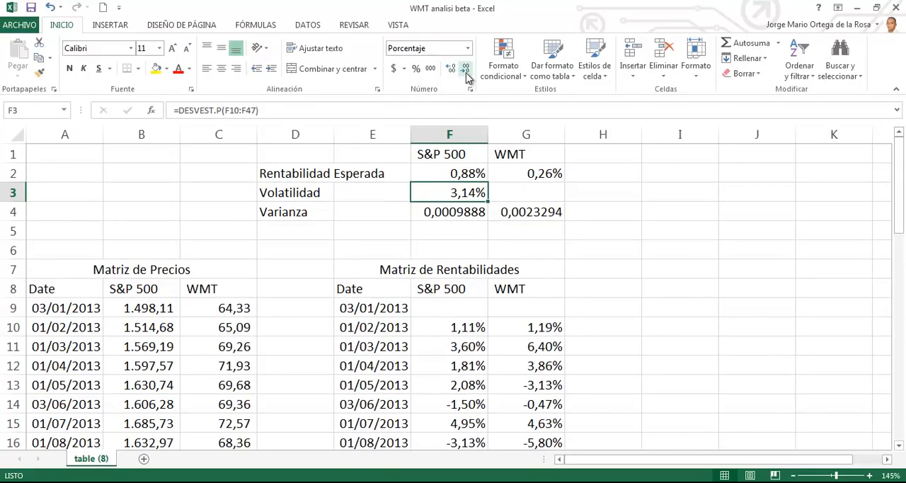
# Step: Copy the volatility formula from F3 into G3 for WMT
pyautogui.moveTo(488, 201); pyautogui.dragTo(556, 195)
pyautogui.click(553, 192)
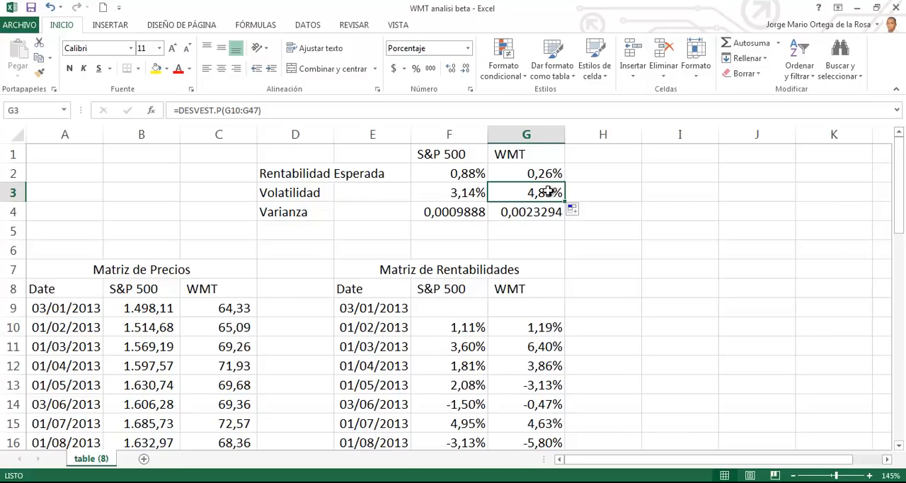
pyautogui.press('Up')
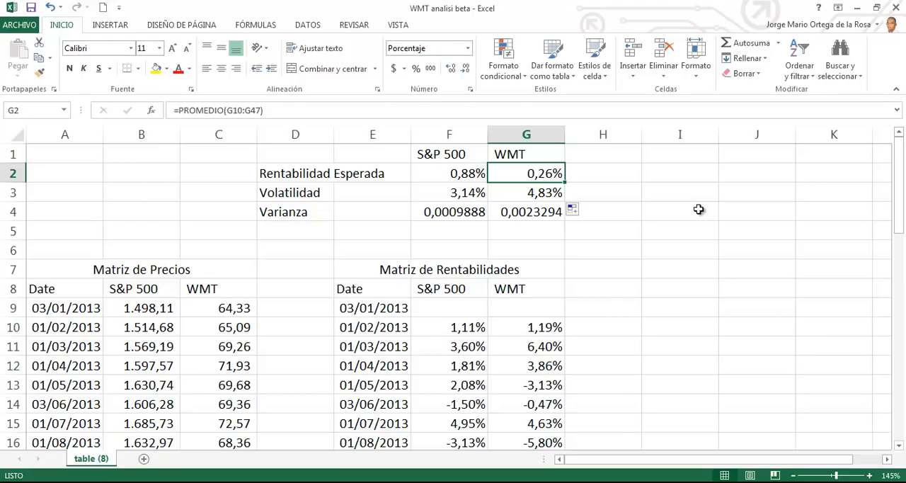
pyautogui.press('Down')
pyautogui.press('Left')
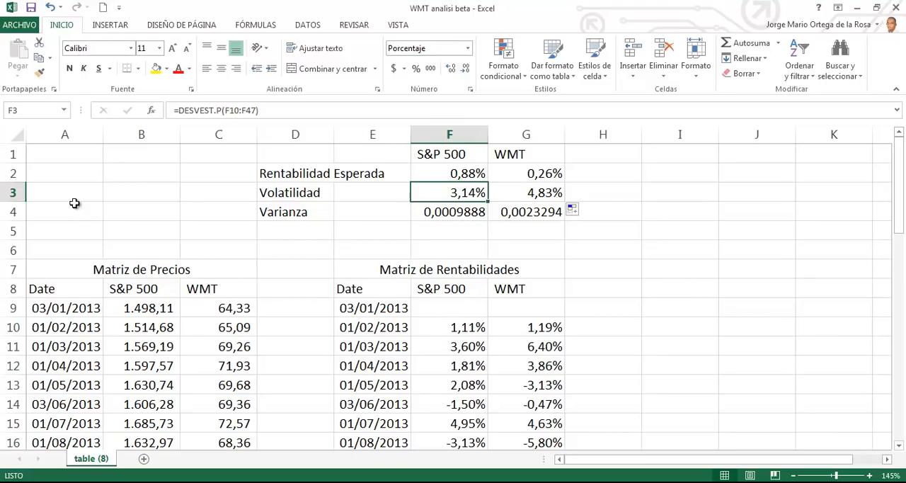
# Step: Insert a row above "Varianza" and enter the label "Coeficiente de Variación" in D4
pyautogui.click(16, 209)
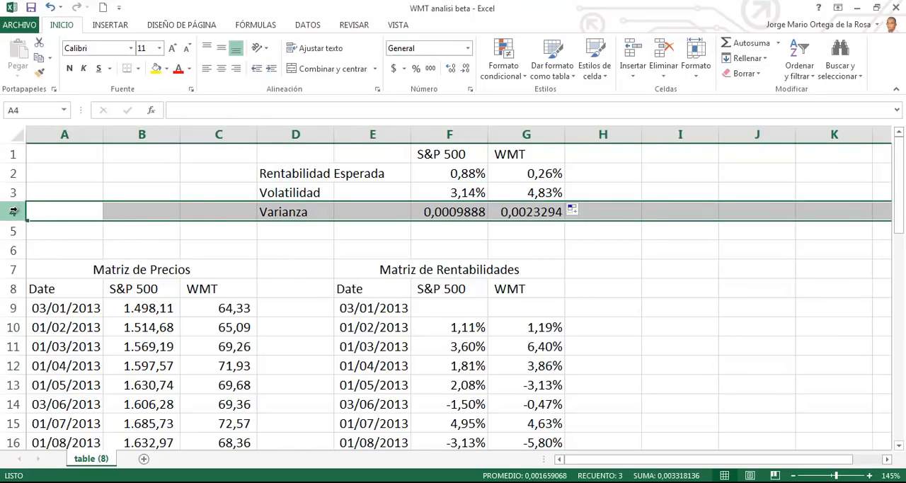
pyautogui.hotkey('ctrl', '+')
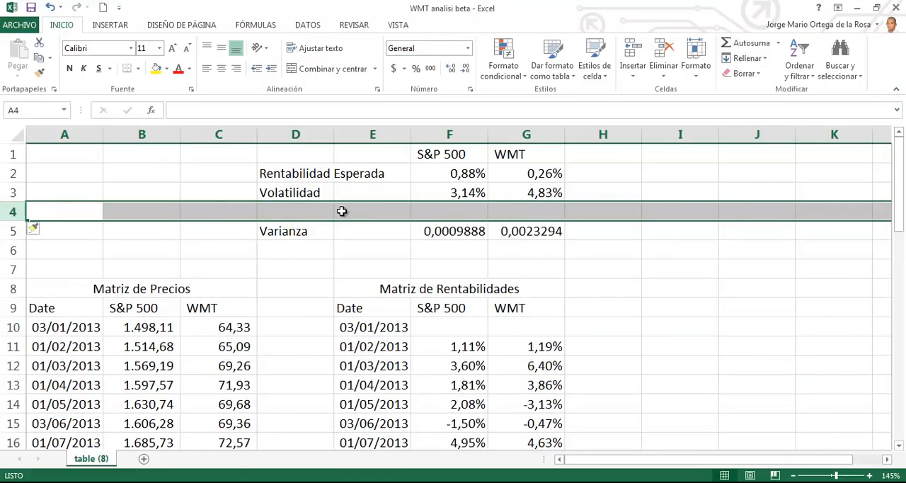
pyautogui.click(318, 212)
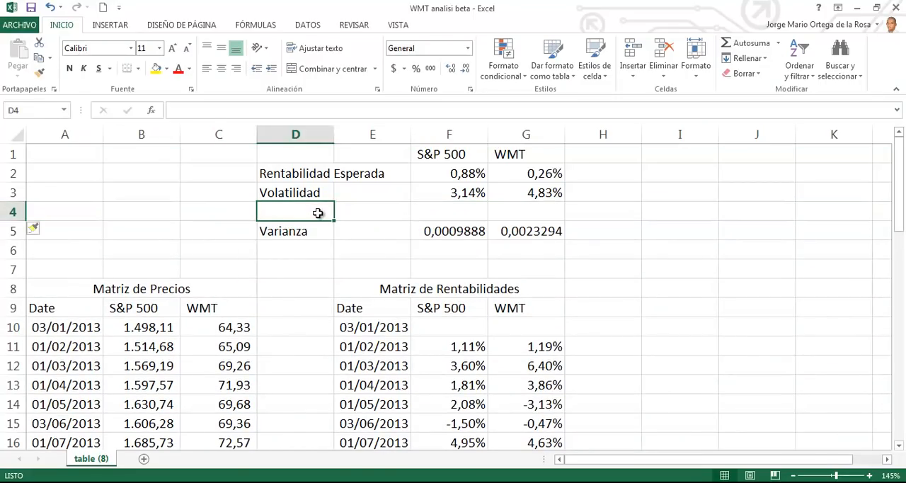
pyautogui.write('Coefienc')
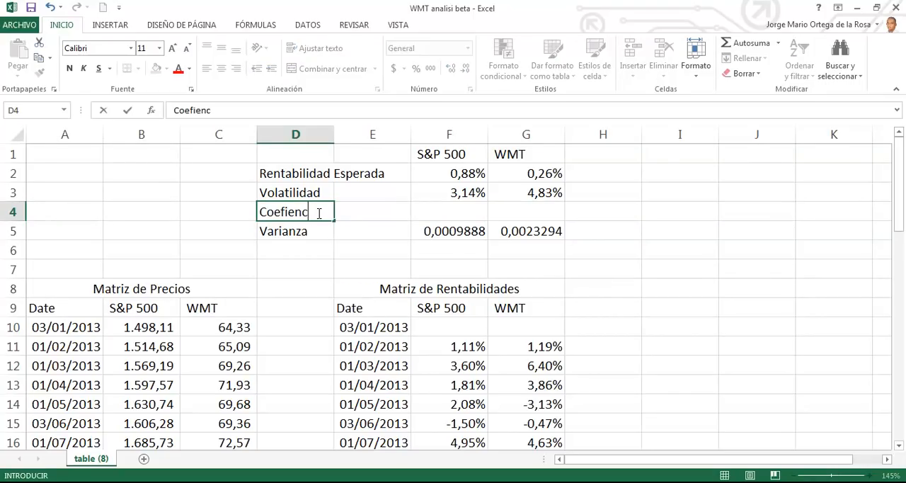
pyautogui.press('BackSpace')
pyautogui.press('BackSpace')
pyautogui.press('BackSpace')
pyautogui.press('BackSpace')
pyautogui.press('BackSpace')
pyautogui.write('ficiente de Variación')
pyautogui.press('Return')
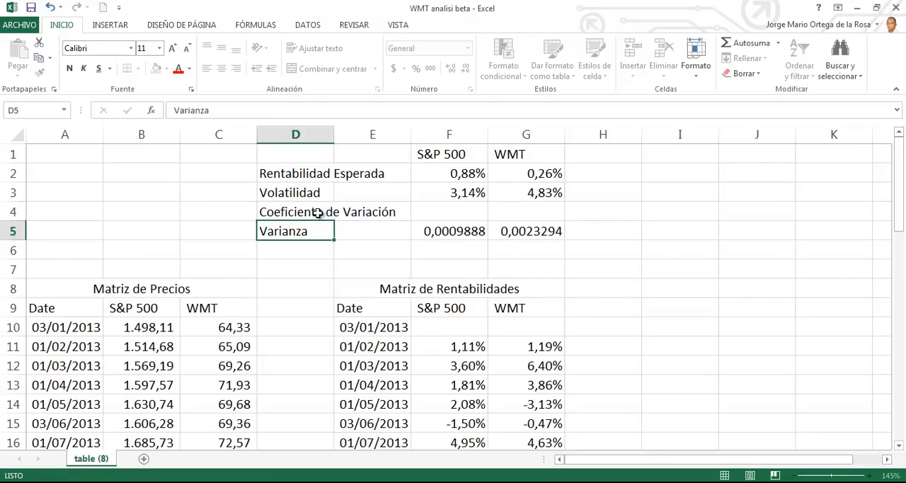
# Step: Calculate the S&P 500 coefficient of variation in F4 with the formula =F2/F3
pyautogui.click(459, 206)
pyautogui.write('=')
pyautogui.press('Up')
pyautogui.press('Up')
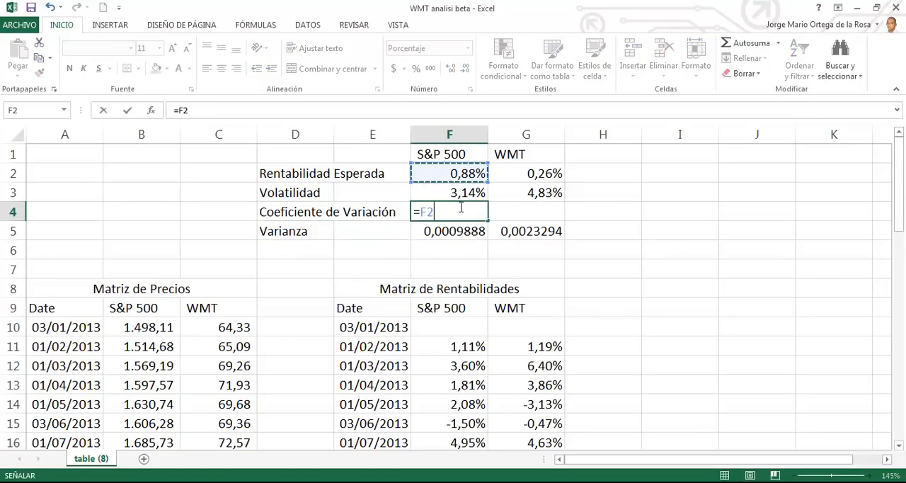
pyautogui.write('/')
pyautogui.press('Up')
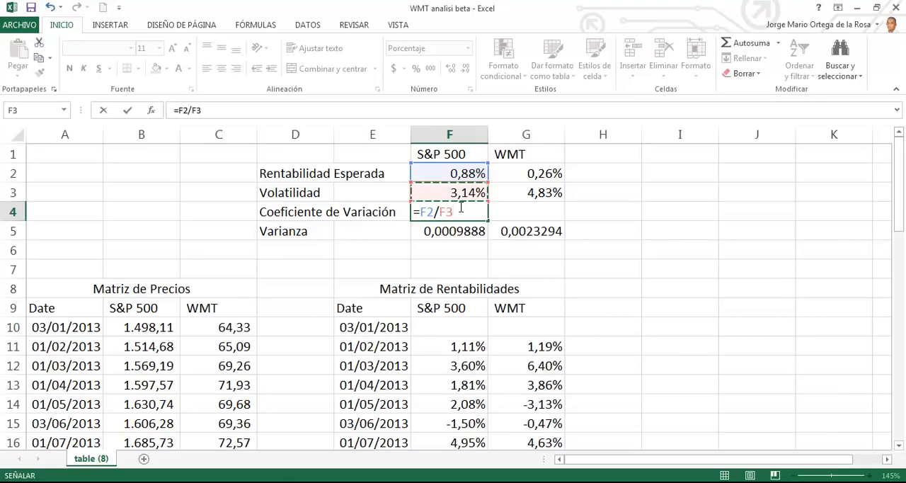
pyautogui.hotkey('ctrl', 'Return')
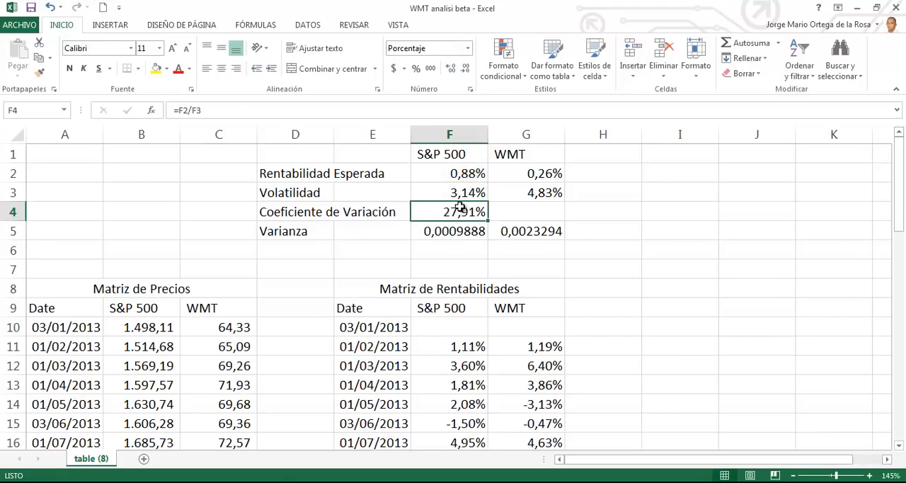
# Step: Apply the thousands-separator number style to F4 and copy its formula into G4 for WMT
pyautogui.click(430, 68)
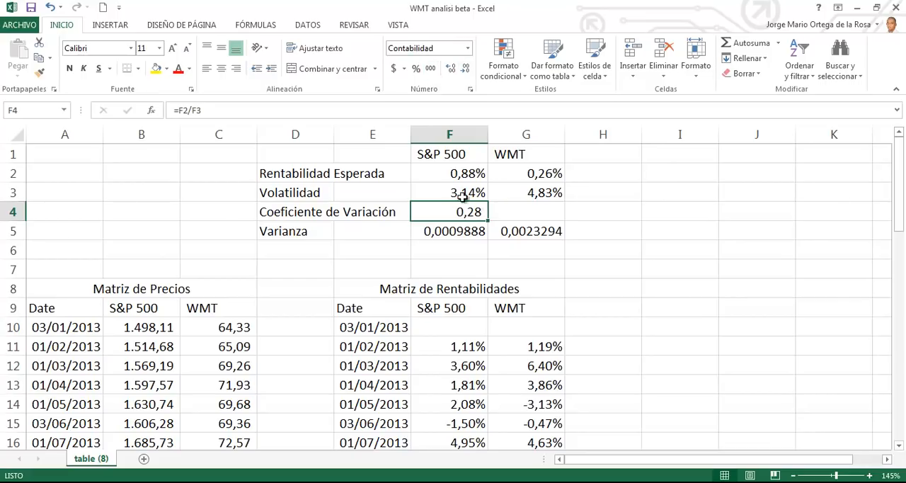
pyautogui.moveTo(488, 221); pyautogui.dragTo(549, 212)
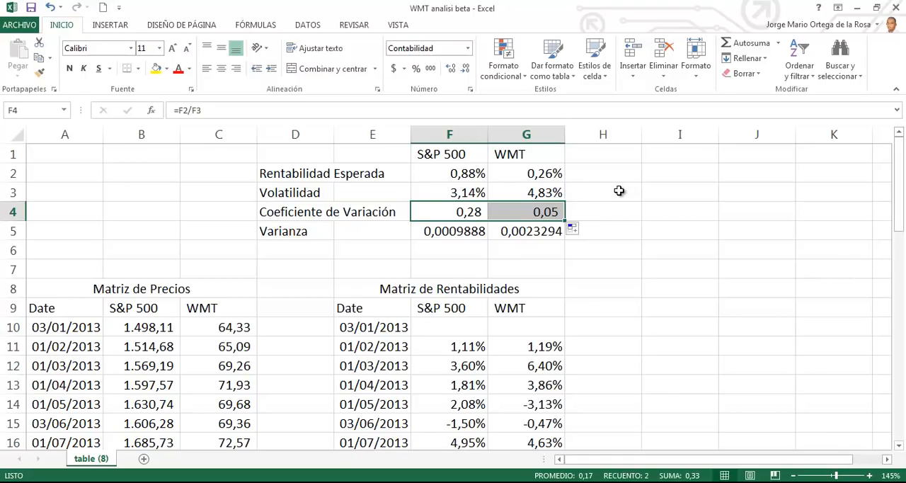
# Step: Examine the coefficient of variation formulas in G4 and F4 and the S&P 500 return and volatility cells behind them
pyautogui.click(544, 209)
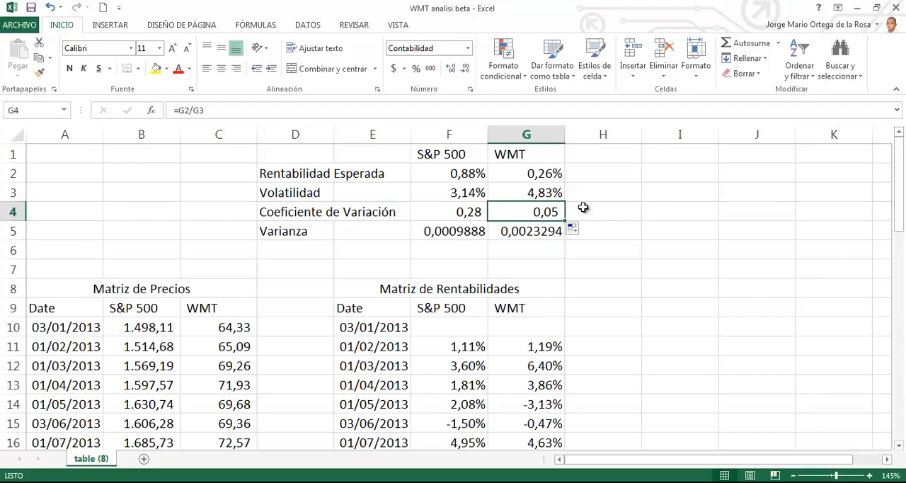
pyautogui.click(467, 215)
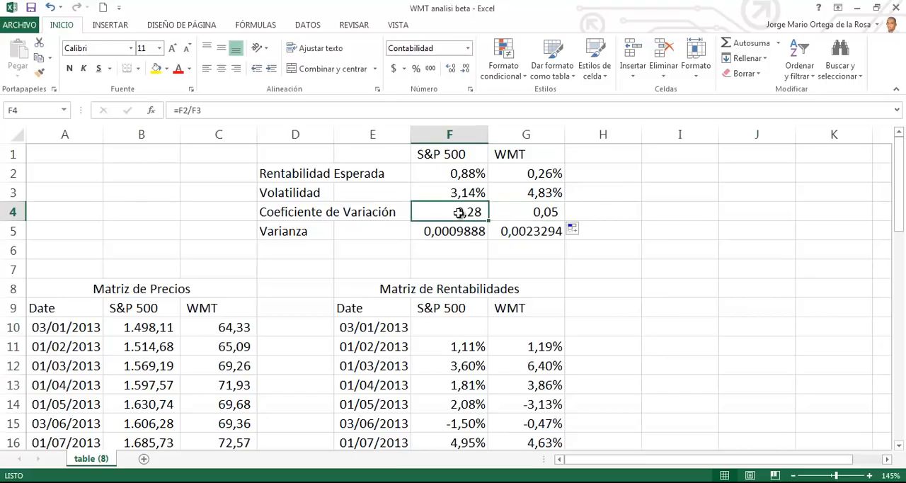
pyautogui.click(479, 177)
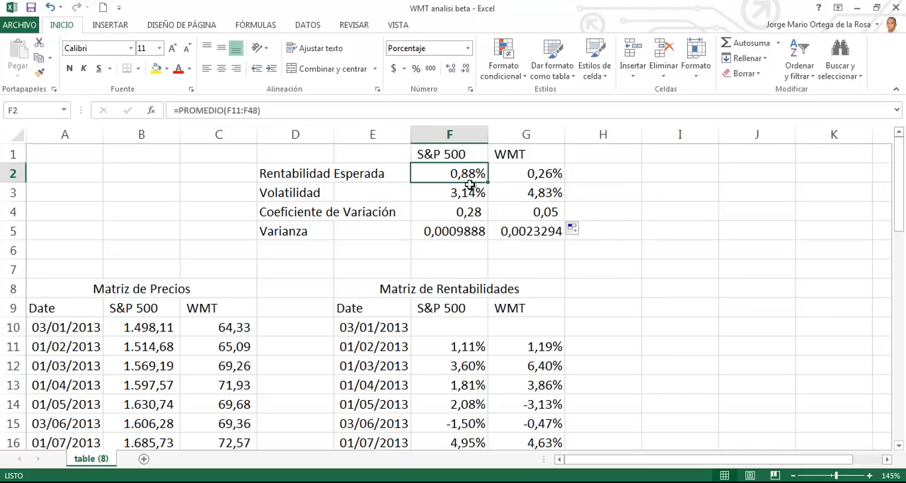
pyautogui.click(468, 193)
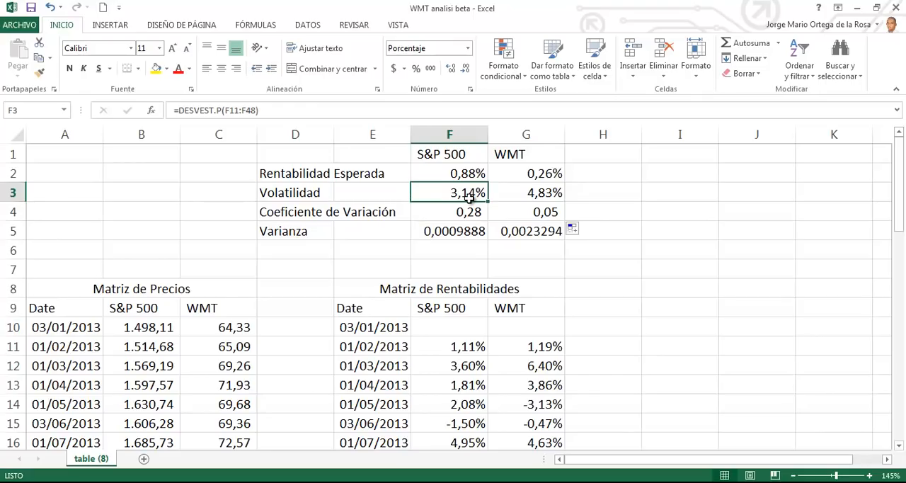
pyautogui.click(472, 211)
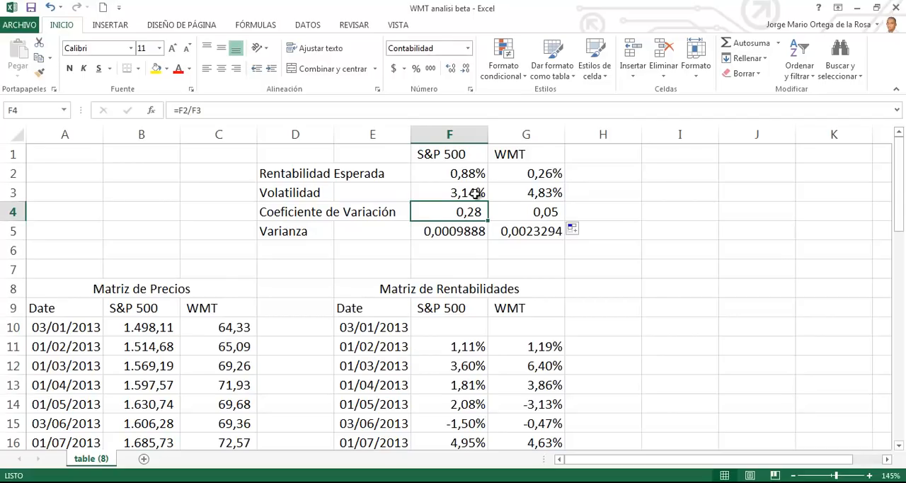
# Step: Enter the label "Covarianza" in D6, below "Varianza"
pyautogui.click(305, 243)
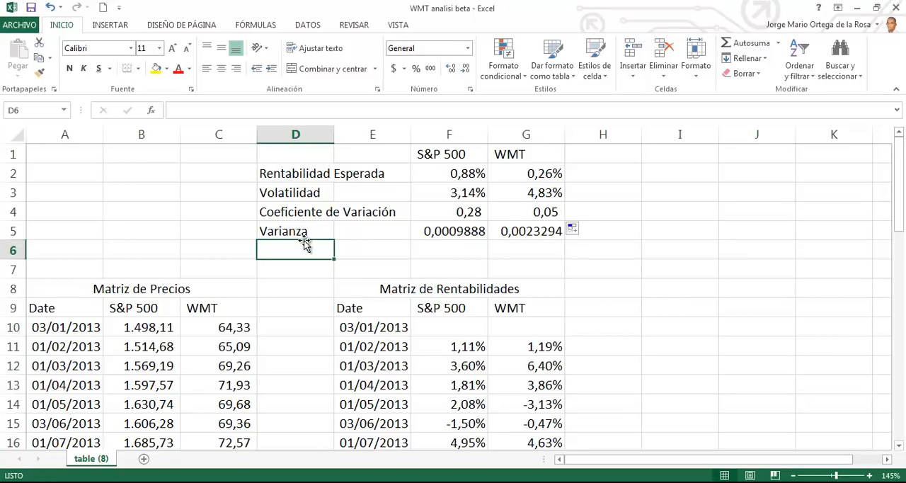
pyautogui.write('coeficent')
pyautogui.press('BackSpace')
pyautogui.press('BackSpace')
pyautogui.press('BackSpace')
pyautogui.write('iente')
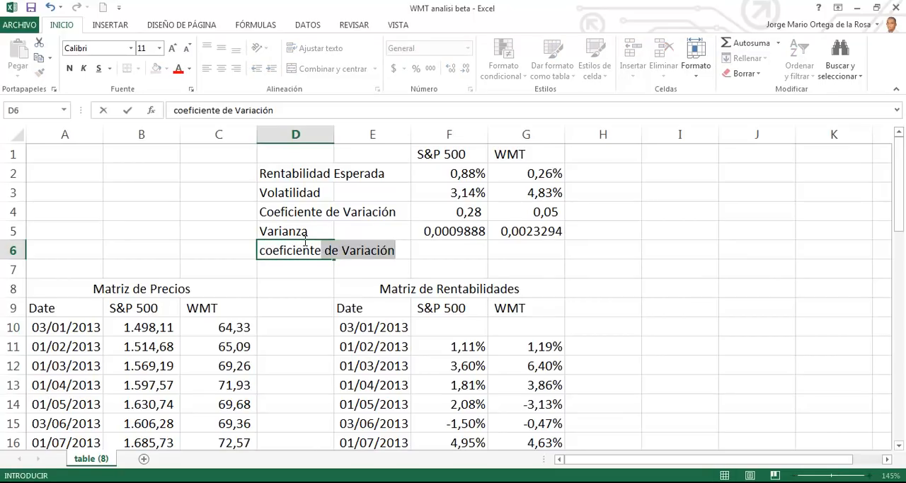
pyautogui.press('BackSpace')
pyautogui.press('BackSpace')
pyautogui.press('BackSpace')
pyautogui.press('BackSpace')
pyautogui.press('BackSpace')
pyautogui.press('BackSpace')
pyautogui.press('BackSpace')
pyautogui.press('BackSpace')
pyautogui.press('BackSpace')
pyautogui.press('BackSpace')
pyautogui.press('BackSpace')
pyautogui.press('BackSpace')
pyautogui.write('Co')
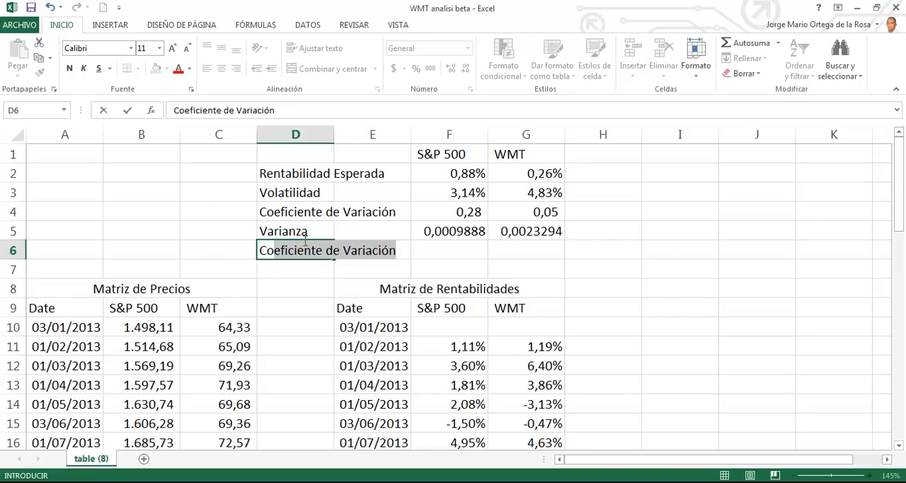
pyautogui.write('varianza')
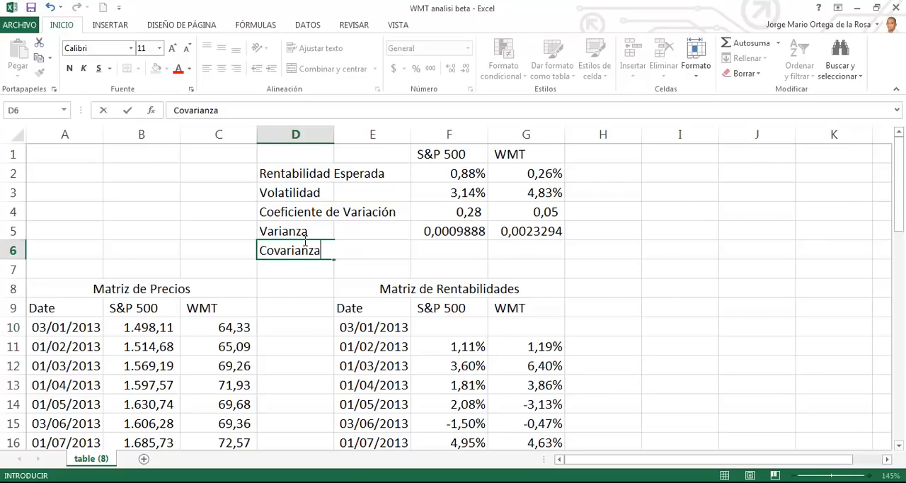
pyautogui.press('Tab')
pyautogui.press('Tab')
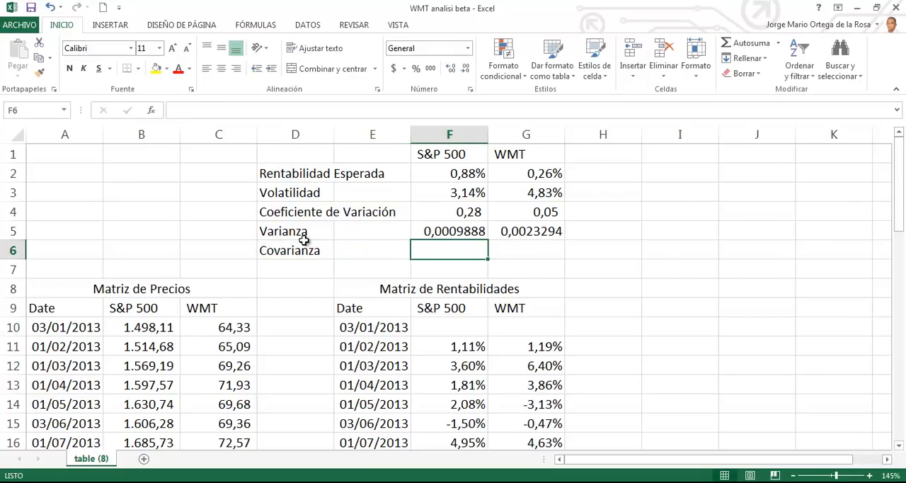
# Step: Calculate the covariance of S&P 500 and WMT returns in G6 with the formula =COVARIANCE.P(F11:F48;G11:G48)
pyautogui.press('Tab')
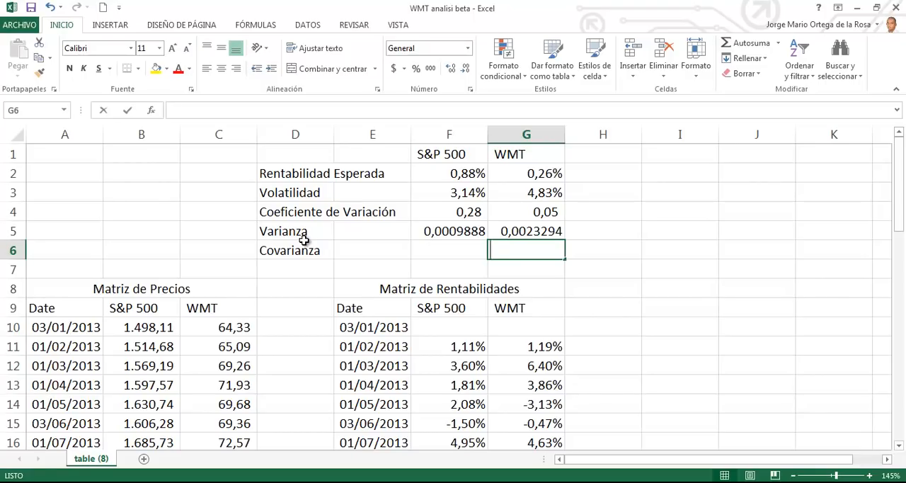
pyautogui.write('=CA')
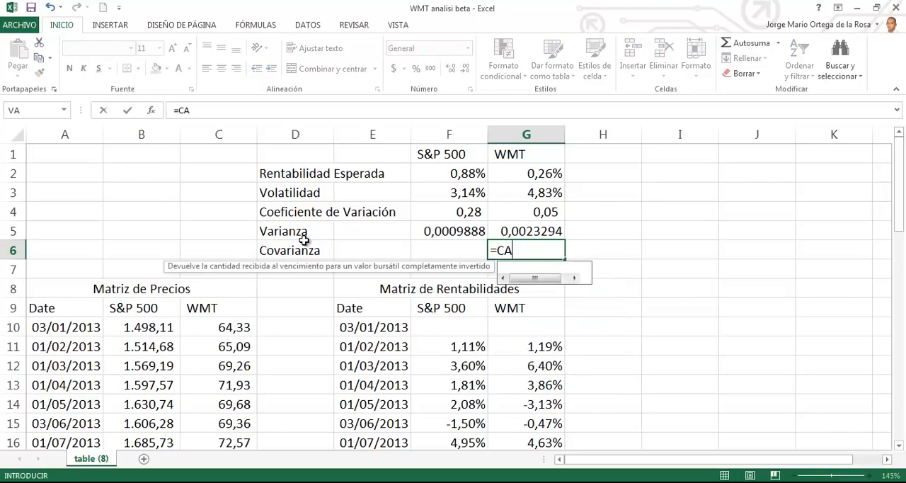
pyautogui.press('BackSpace')
pyautogui.write('OV')
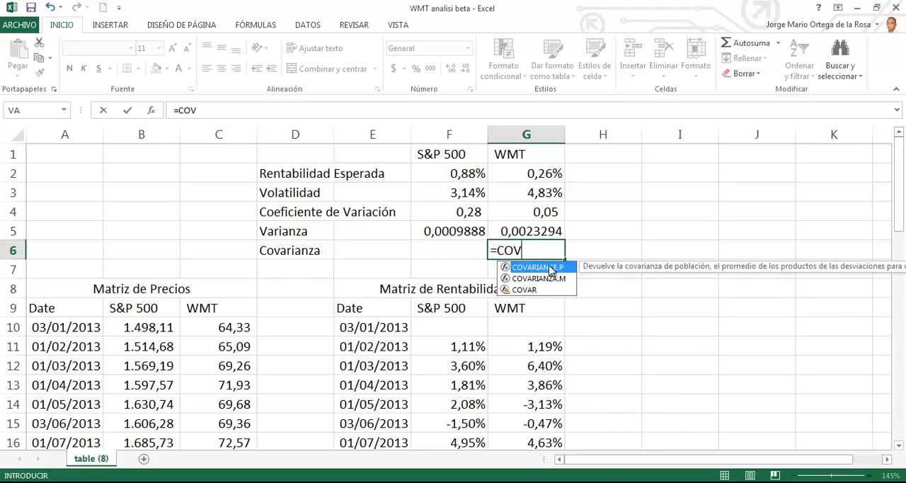
pyautogui.doubleClick(550, 268)
pyautogui.click(458, 341)
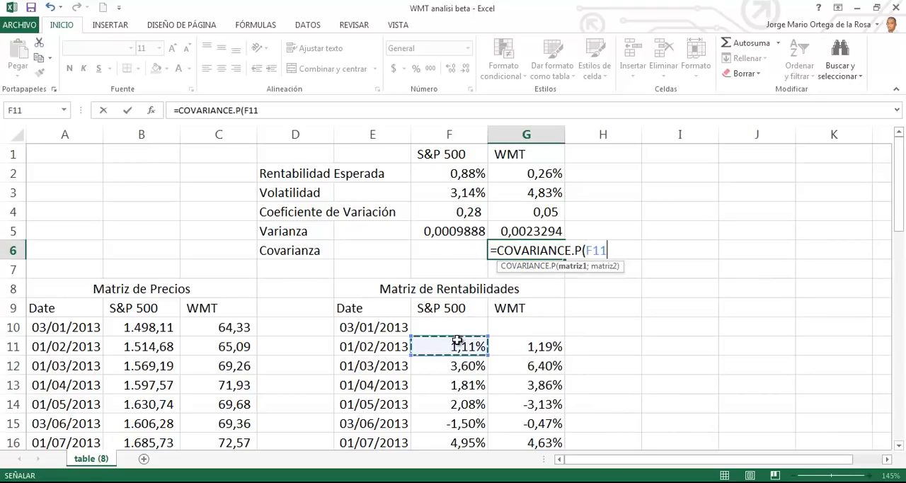
pyautogui.hotkey('ctrl', 'shift', 'Down')
pyautogui.write(';')
pyautogui.press('Down')
pyautogui.press('Down')
pyautogui.press('Down')
pyautogui.press('Down')
pyautogui.press('Down')
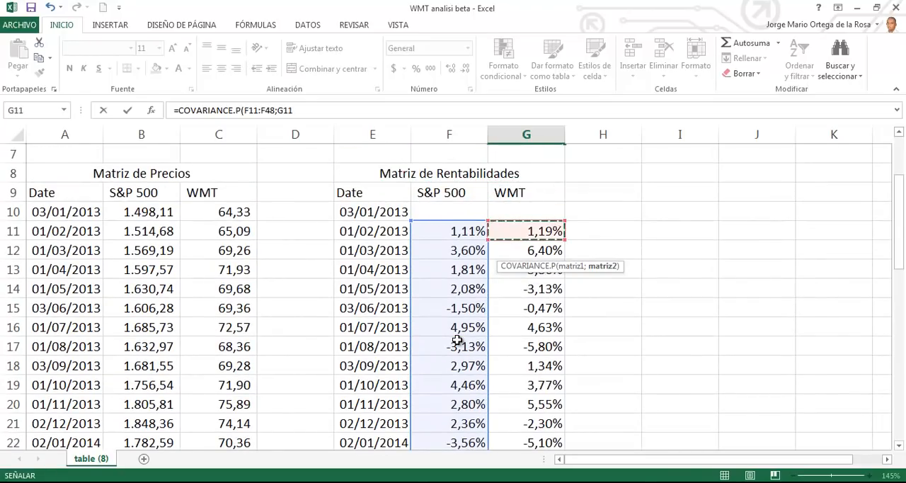
pyautogui.hotkey('ctrl', 'shift', 'Down')
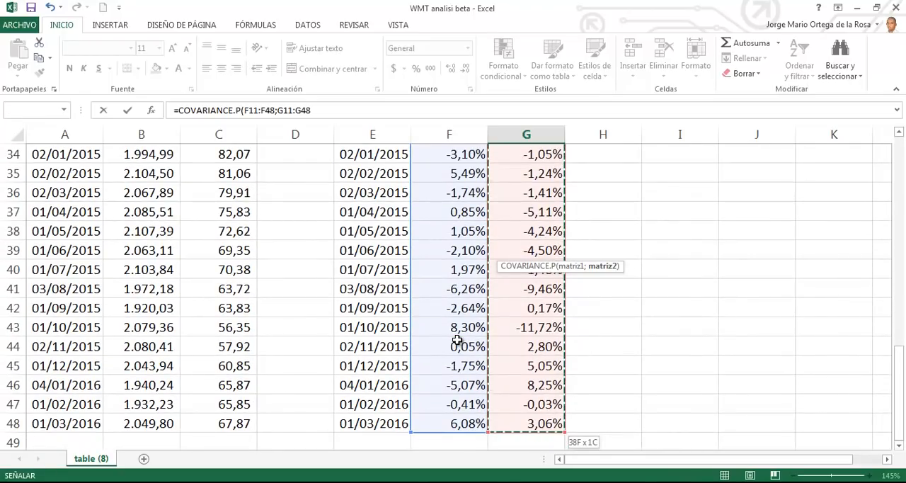
pyautogui.hotkey('ctrl', 'Return')
pyautogui.press('F2')
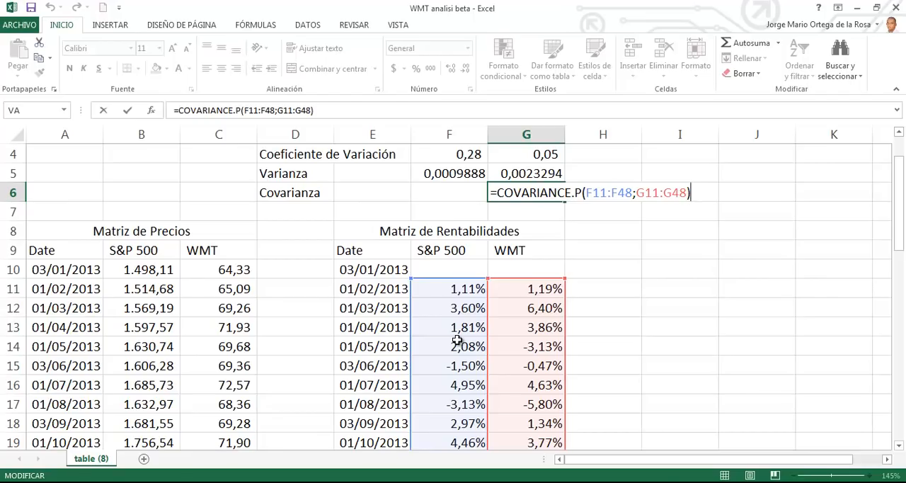
pyautogui.press('Return')
# Step: Insert a row below "Covarianza" and enter the label "BETA" in D7
pyautogui.press('Up')
pyautogui.press('Up')
pyautogui.press('Up')
pyautogui.press('Up')
pyautogui.press('Up')
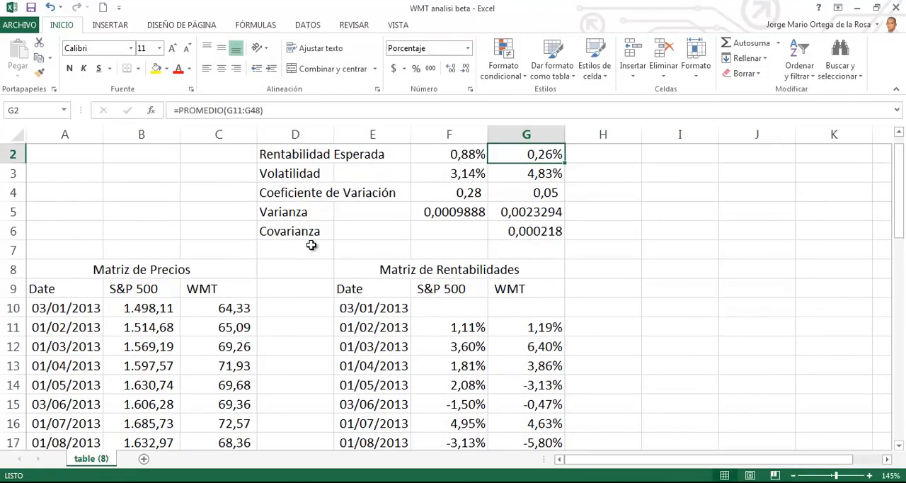
pyautogui.click(13, 250)
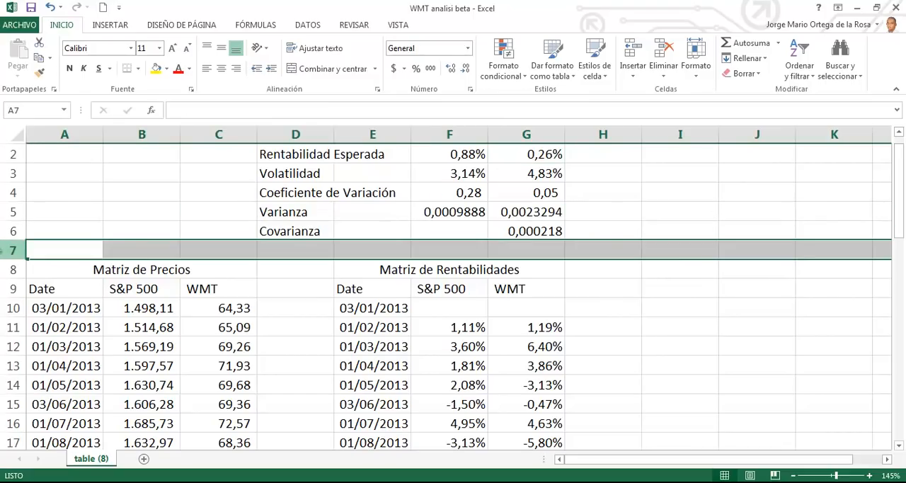
pyautogui.hotkey('ctrl', '+')
pyautogui.click(314, 246)
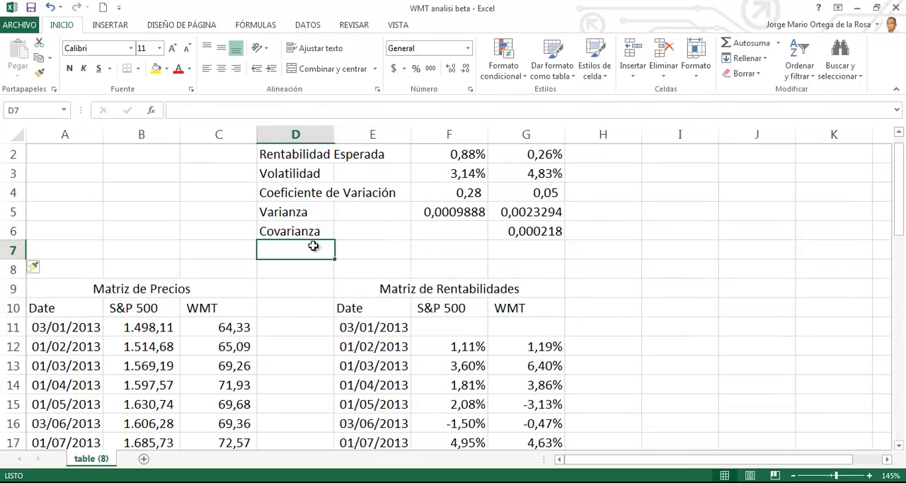
pyautogui.write('BETA')
pyautogui.press('Tab')
pyautogui.press('Tab')
pyautogui.press('Tab')
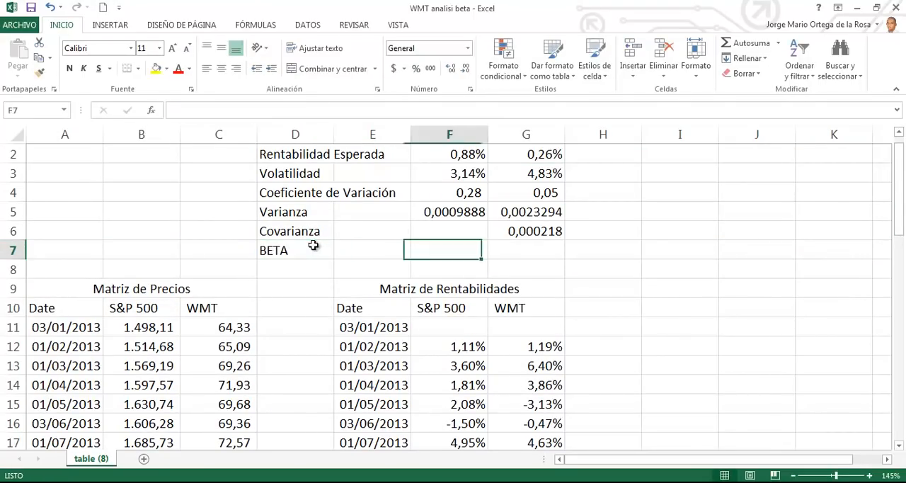
# Step: Freeze the sheet's top row so the S&P 500 and WMT headings stay in view
pyautogui.scroll(1, 613, 190)
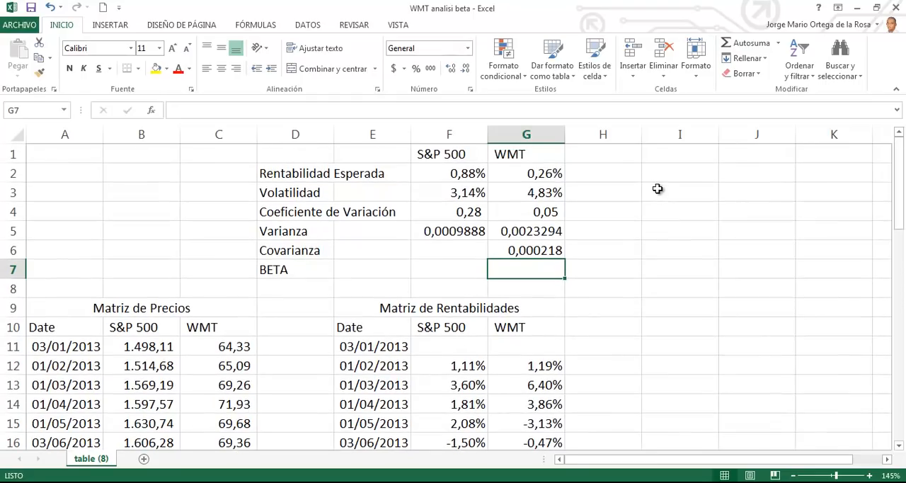
pyautogui.click(542, 169)
pyautogui.click(398, 24)
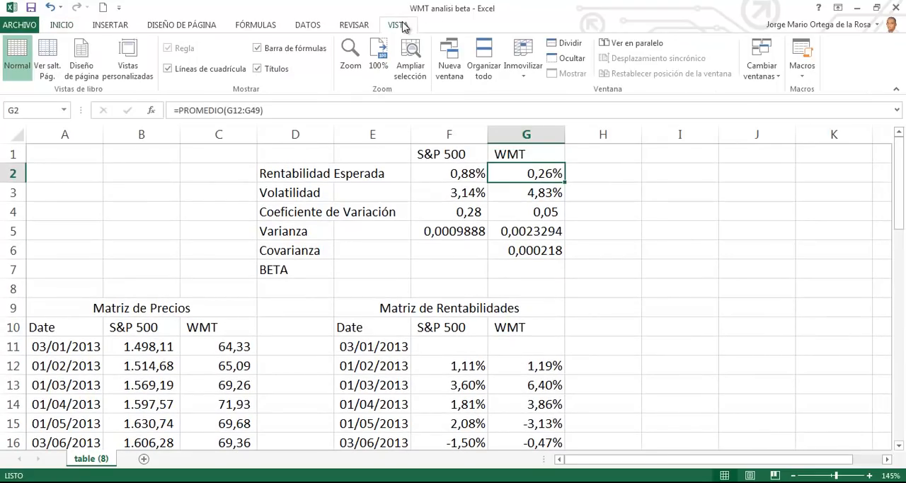
pyautogui.click(522, 55)
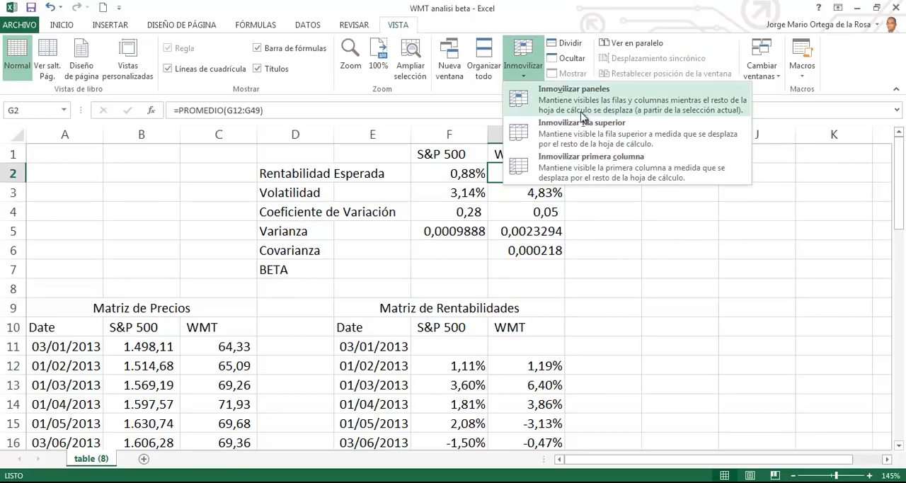
pyautogui.click(585, 136)
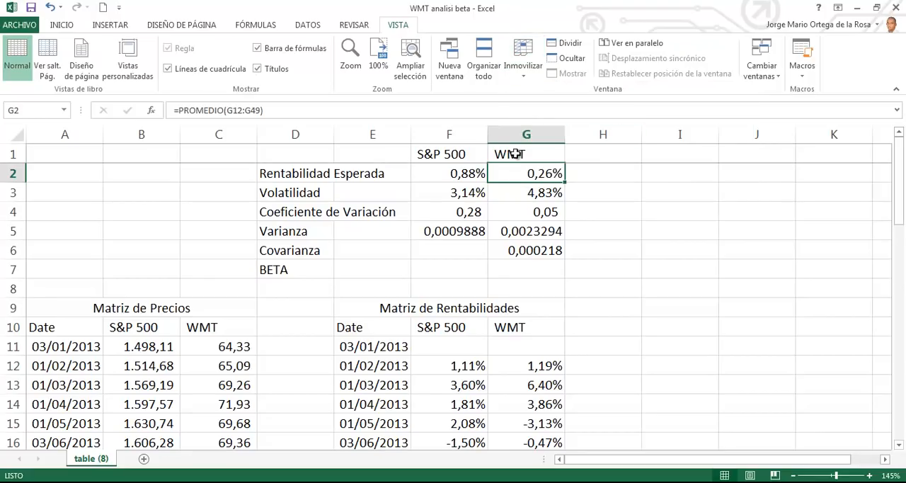
# Step: Calculate the WMT beta in G7 as covariance divided by S&P 500 variance, using the formula =G6/F5
pyautogui.click(532, 268)
pyautogui.write('=')
pyautogui.press('Up')
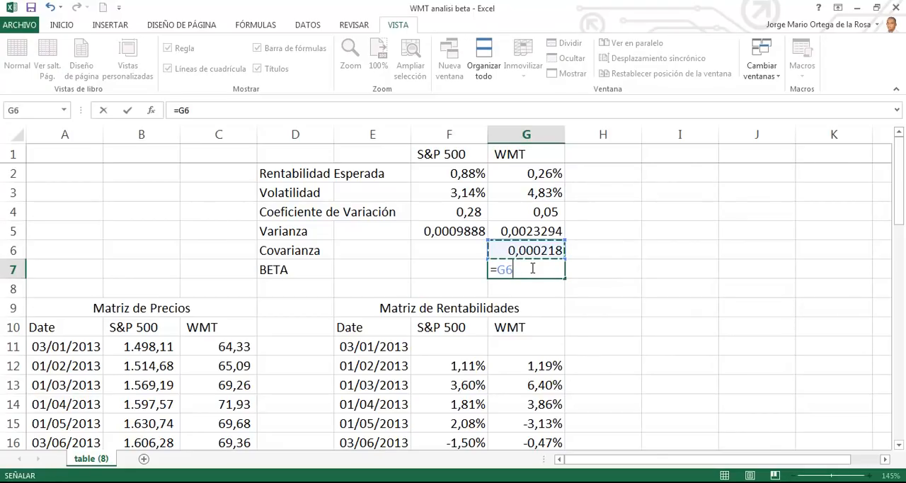
pyautogui.write('/')
pyautogui.press('Left')
pyautogui.press('Up')
pyautogui.press('Up')
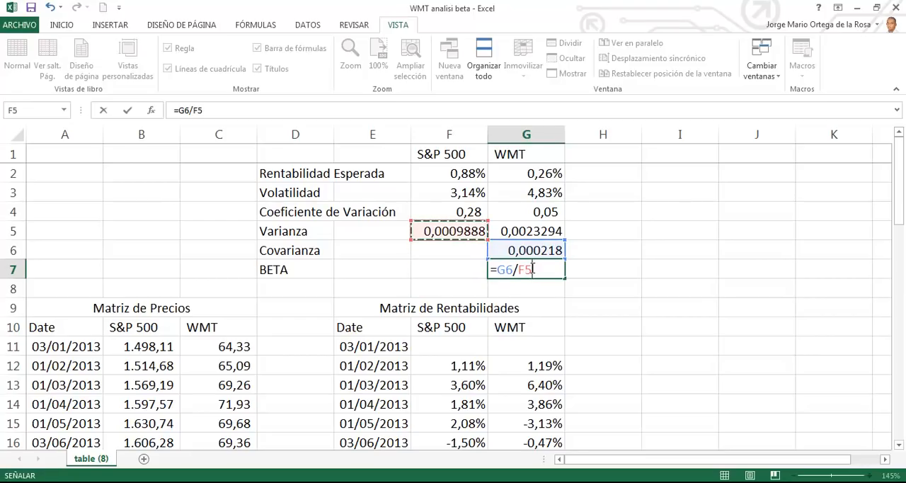
pyautogui.press('Return')
# Step: Apply the thousands-separator number style to the WMT beta in G7
pyautogui.press('Up')
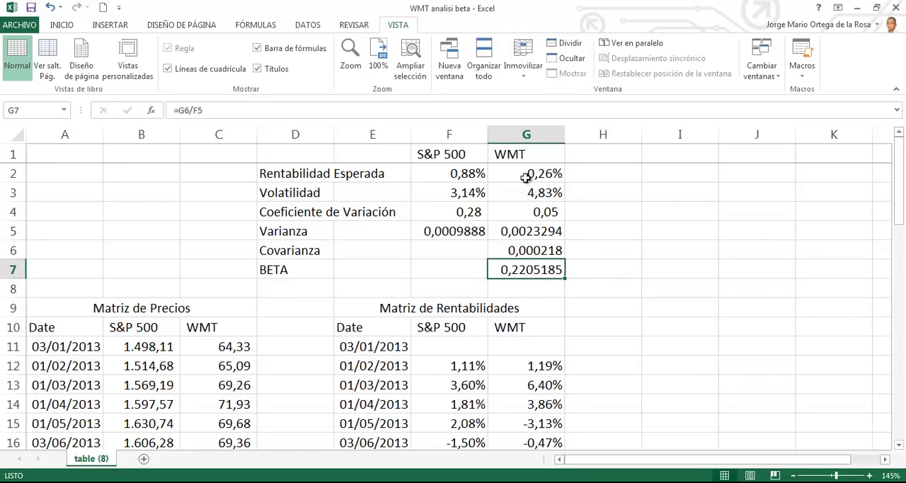
pyautogui.click(66, 28)
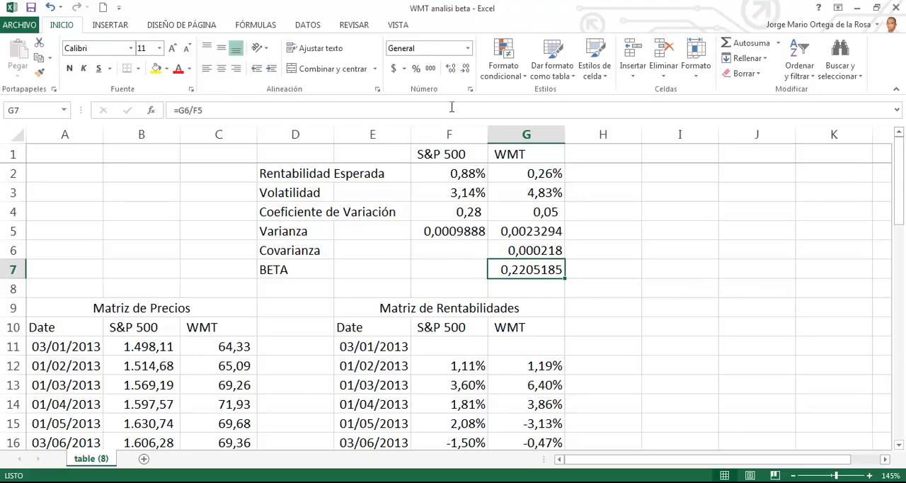
pyautogui.click(431, 68)
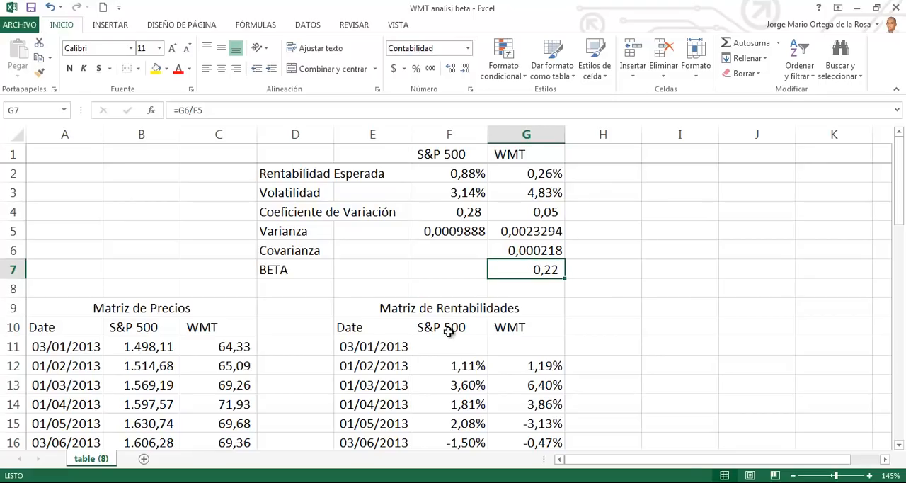
# Step: Copy the S&P 500 and WMT headings from F10:G10 into F11:G11, directly above the return values
pyautogui.moveTo(422, 326); pyautogui.dragTo(489, 329)
pyautogui.hotkey('ctrl', 'c')
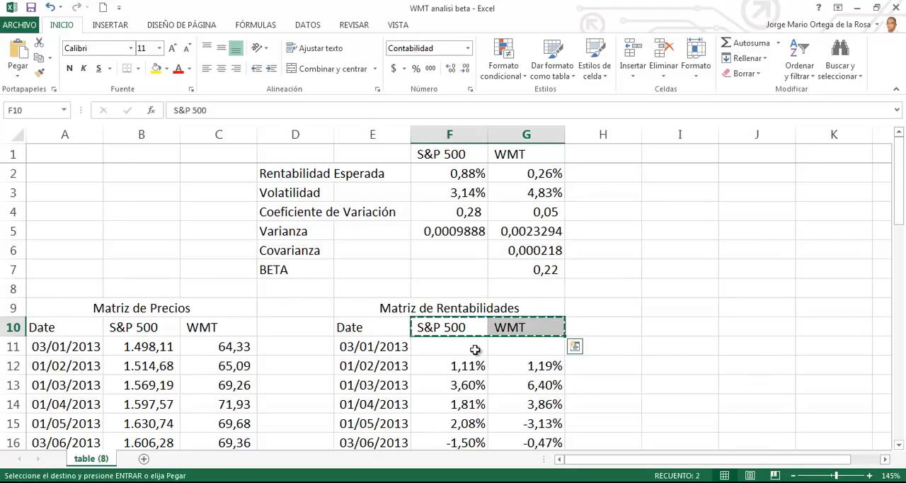
pyautogui.click(473, 350)
pyautogui.hotkey('ctrl', 'v')
pyautogui.press('Escape')
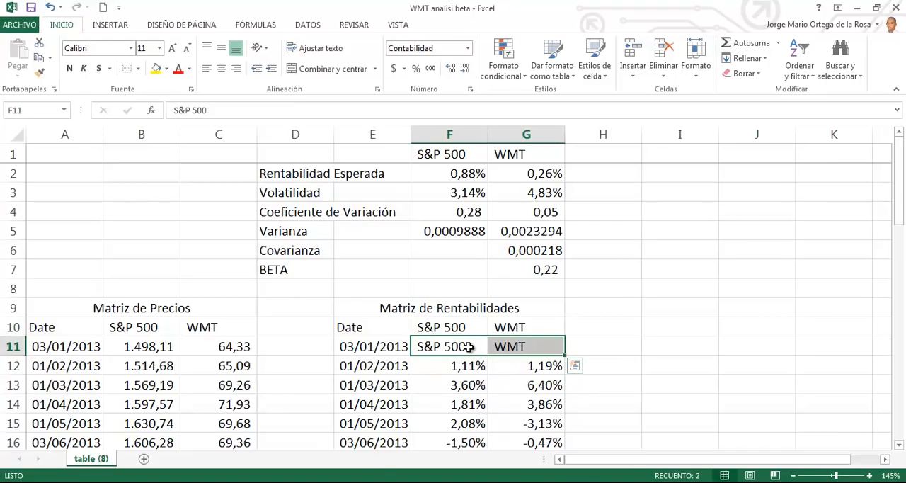
# Step: Insert a markers-only scatter chart from the S&P 500 and WMT returns, including their headings, in F11:G49
pyautogui.hotkey('ctrl', 'shift', 'Down')
pyautogui.scroll(12, 650, 293)
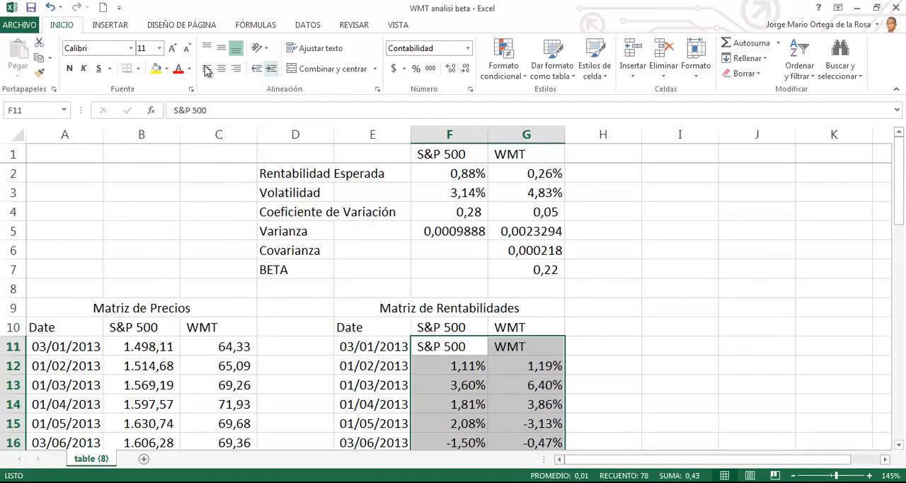
pyautogui.click(106, 33)
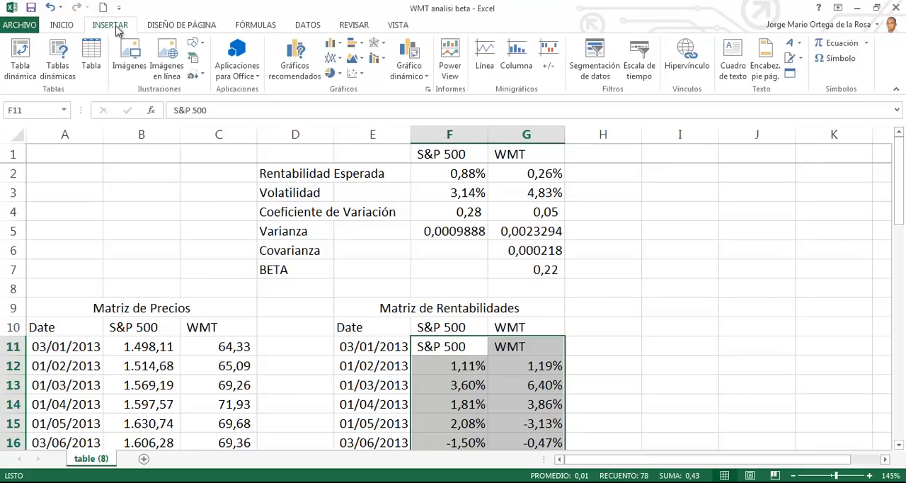
pyautogui.click(356, 75)
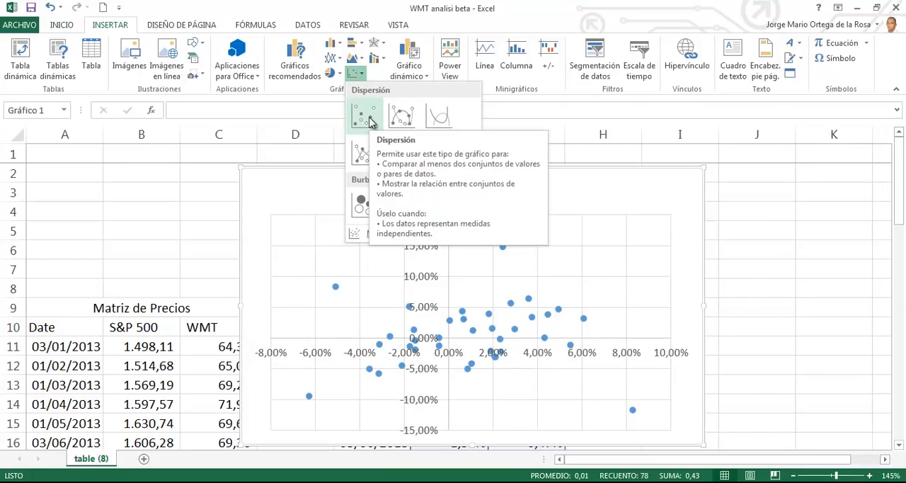
pyautogui.click(369, 121)
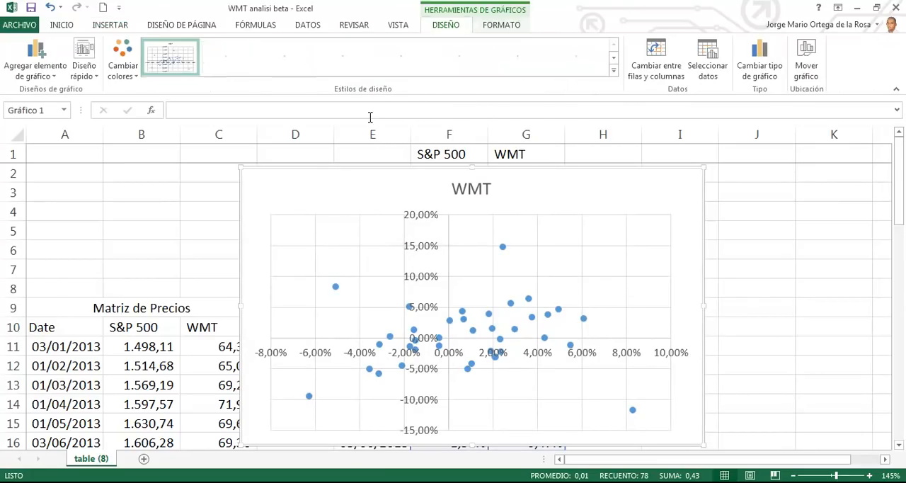
# Step: Move the WMT scatter chart out of the worksheet onto its own new chart sheet
pyautogui.rightClick(640, 193)
pyautogui.click(612, 190)
pyautogui.rightClick(613, 189)
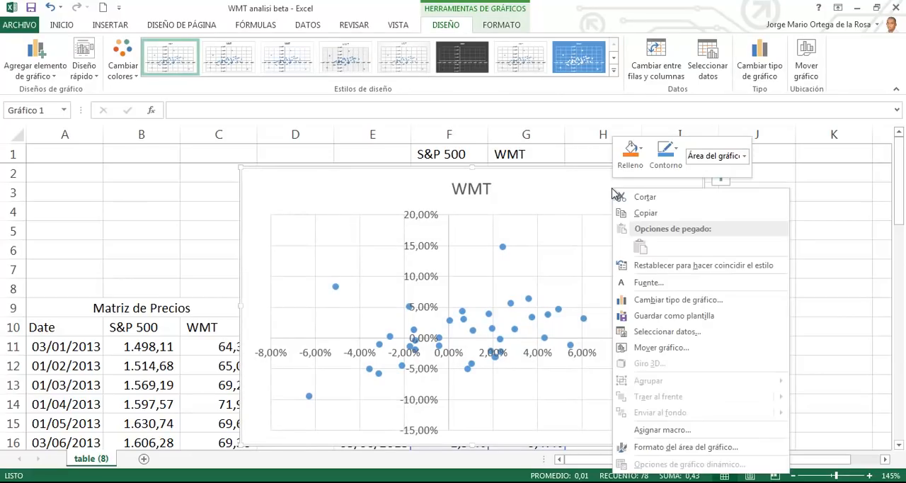
pyautogui.click(655, 352)
pyautogui.click(566, 331)
pyautogui.click(712, 394)
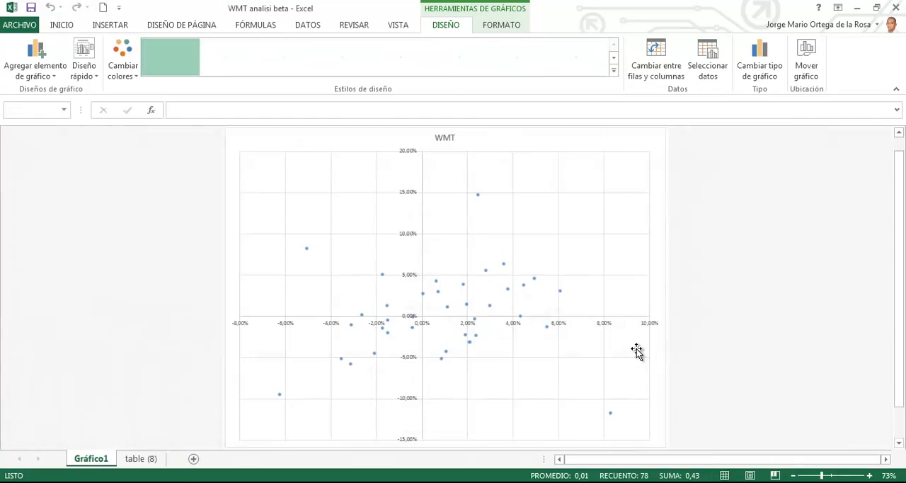
# Step: Collapse the ribbon and increase the text size of the whole chart area to 12
pyautogui.doubleClick(458, 26)
pyautogui.click(445, 84)
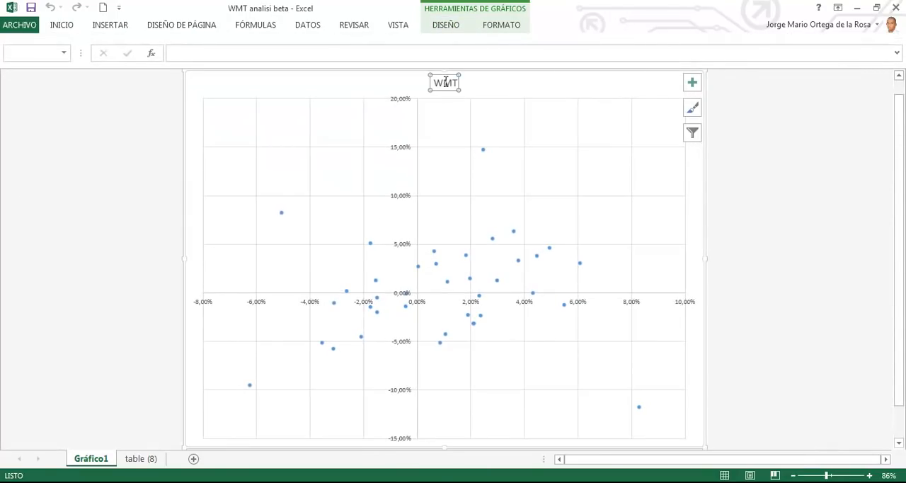
pyautogui.click(424, 73)
pyautogui.click(61, 24)
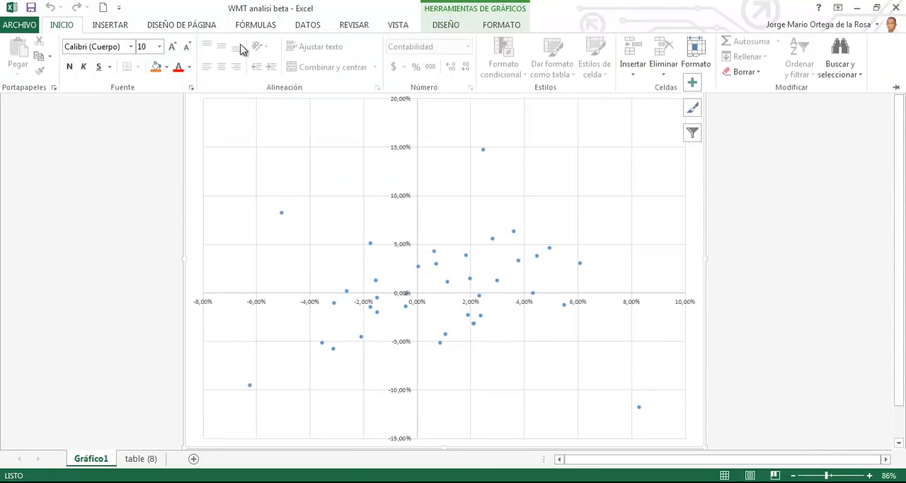
pyautogui.click(176, 48)
pyautogui.click(176, 47)
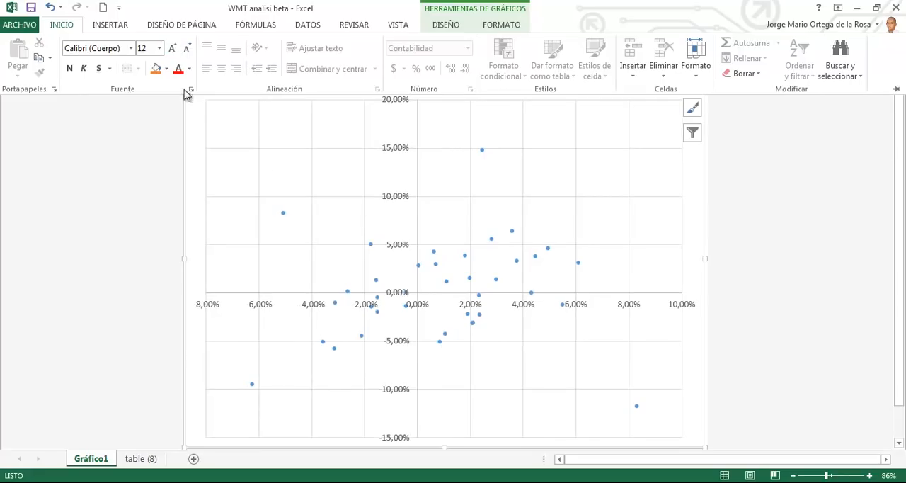
pyautogui.click(583, 157)
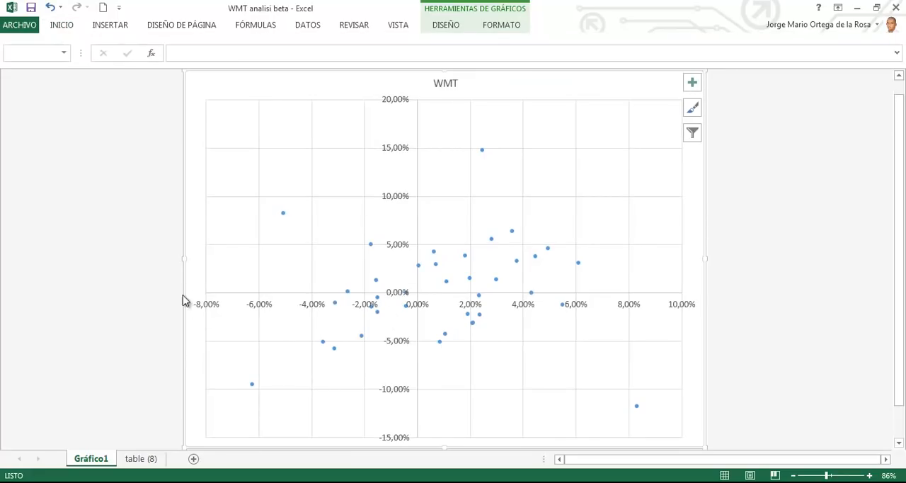
# Step: Add a linear trendline to the WMT series and display its equation on the chart
pyautogui.moveTo(412, 290)
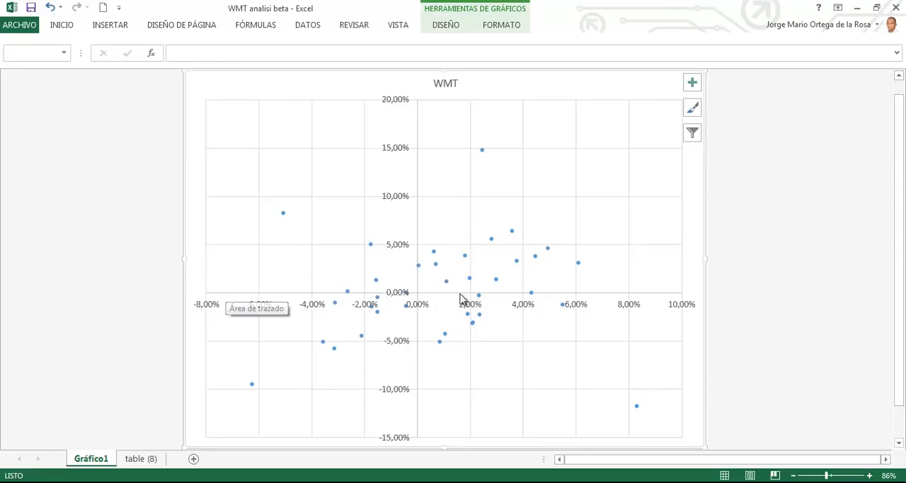
pyautogui.click(485, 153)
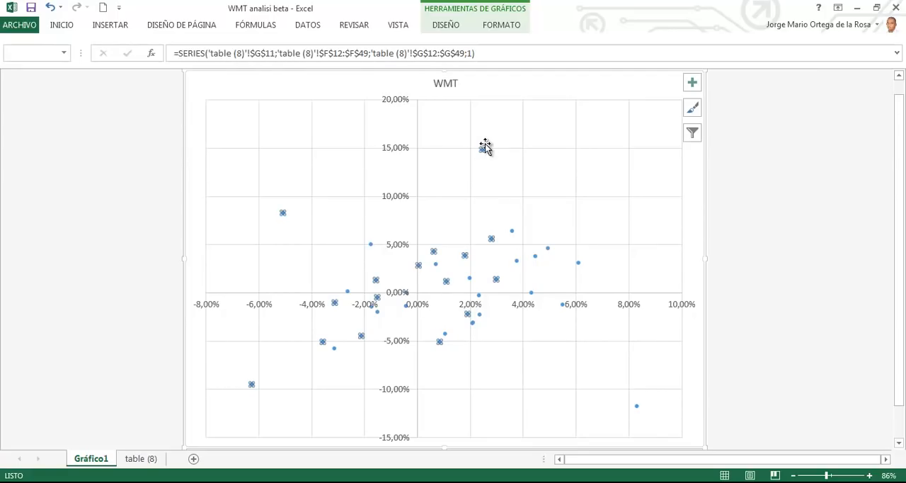
pyautogui.moveTo(484, 152)
pyautogui.moveTo(515, 254)
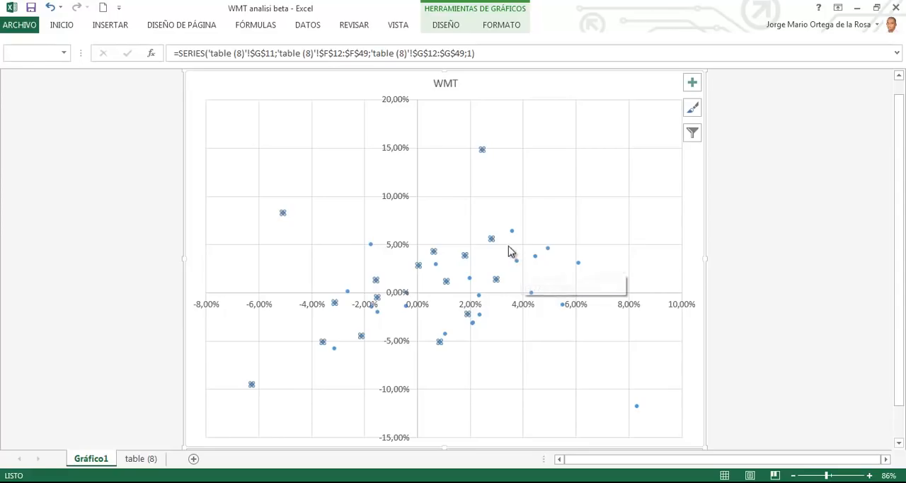
pyautogui.rightClick(498, 240)
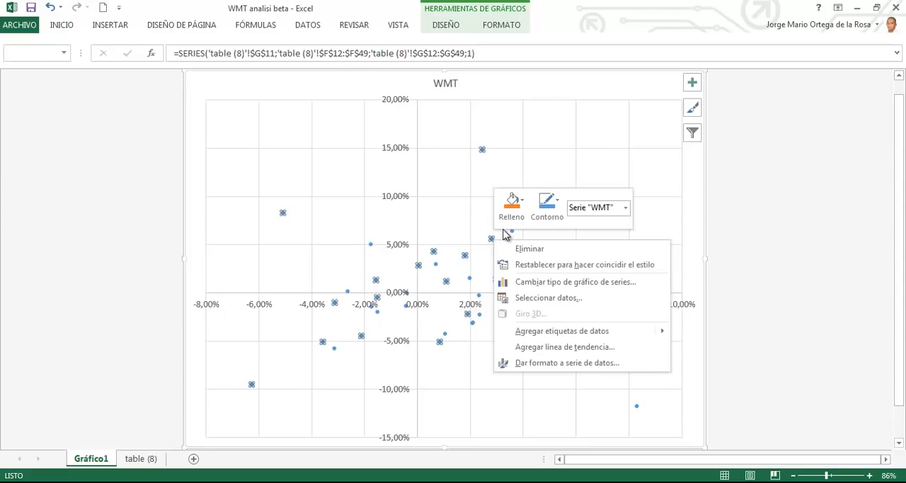
pyautogui.click(540, 347)
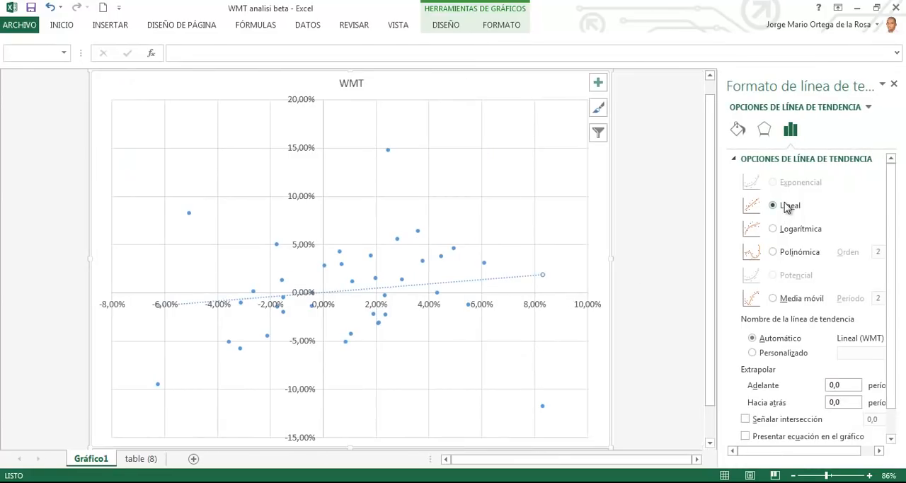
pyautogui.scroll(-1, 888, 225)
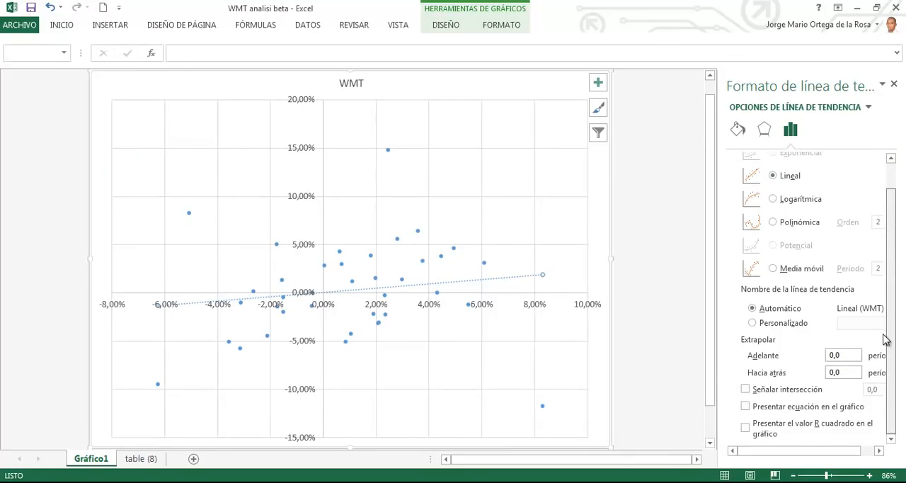
pyautogui.click(755, 408)
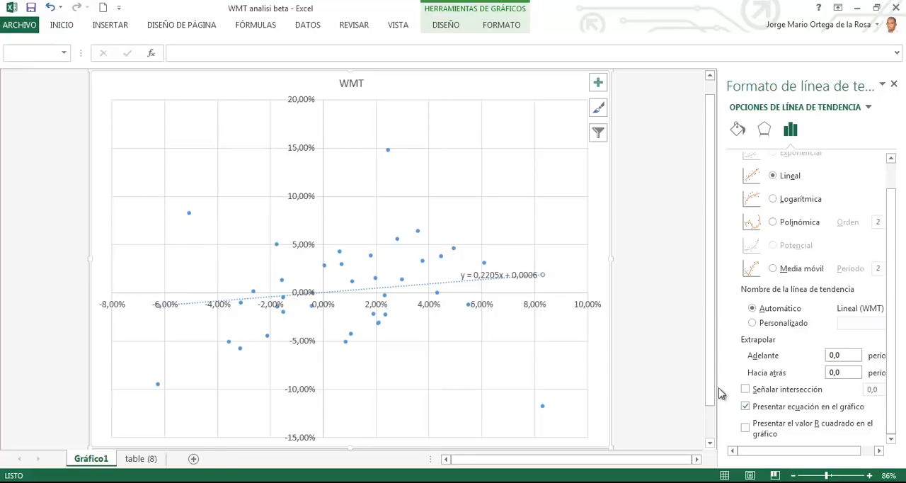
# Step: Move the trendline equation label to the empty area above the trendline and enlarge its text to size 18
pyautogui.click(528, 277)
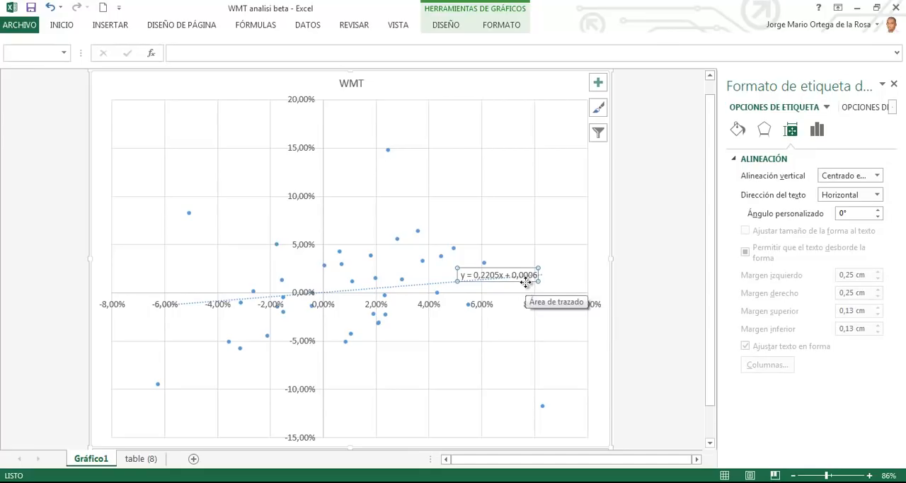
pyautogui.moveTo(523, 276); pyautogui.dragTo(487, 199)
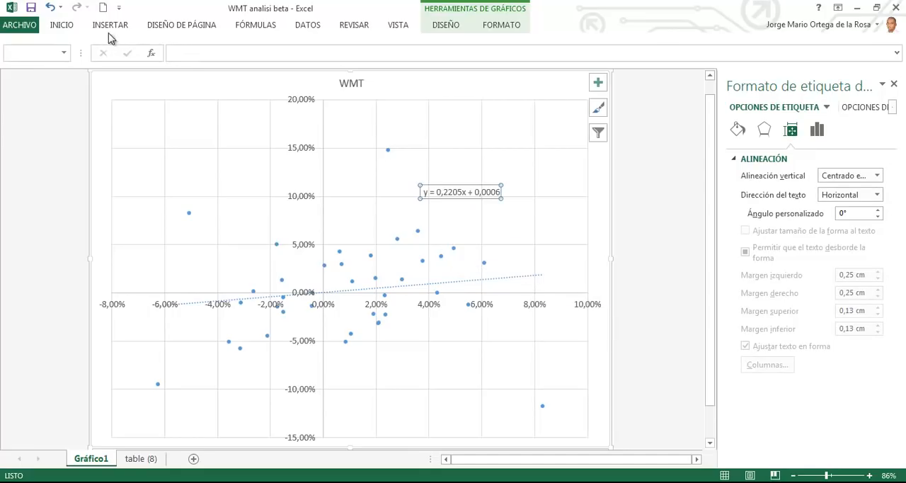
pyautogui.click(56, 26)
pyautogui.click(173, 47)
pyautogui.click(173, 47)
pyautogui.click(172, 47)
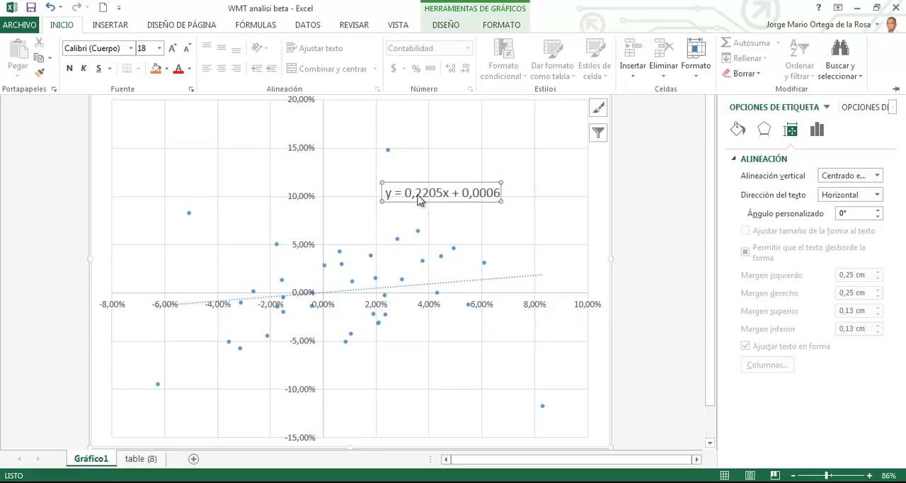
# Step: Compare the WMT beta in G7 of the table (8) sheet with the slope in the chart's trendline equation
pyautogui.click(151, 459)
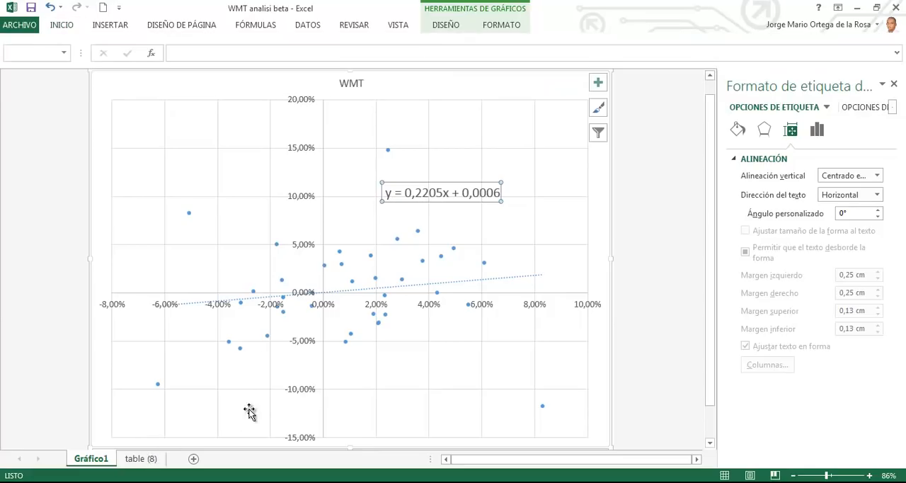
pyautogui.click(145, 459)
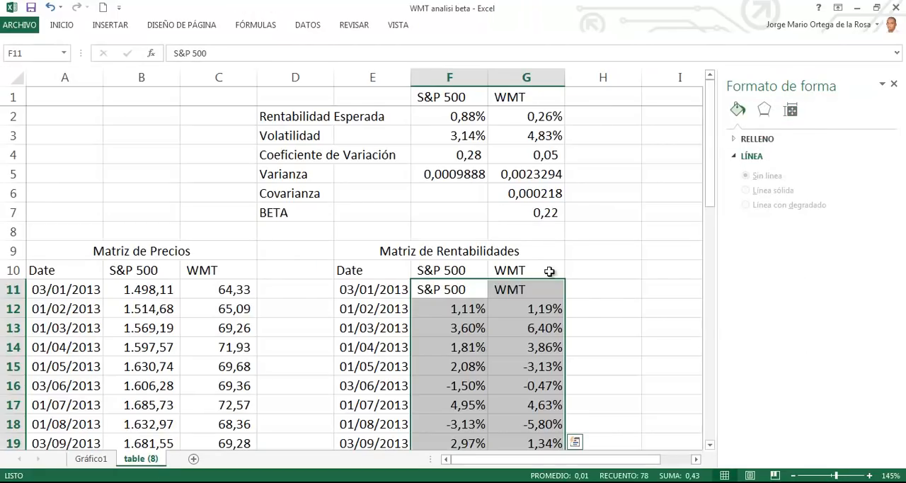
pyautogui.click(538, 218)
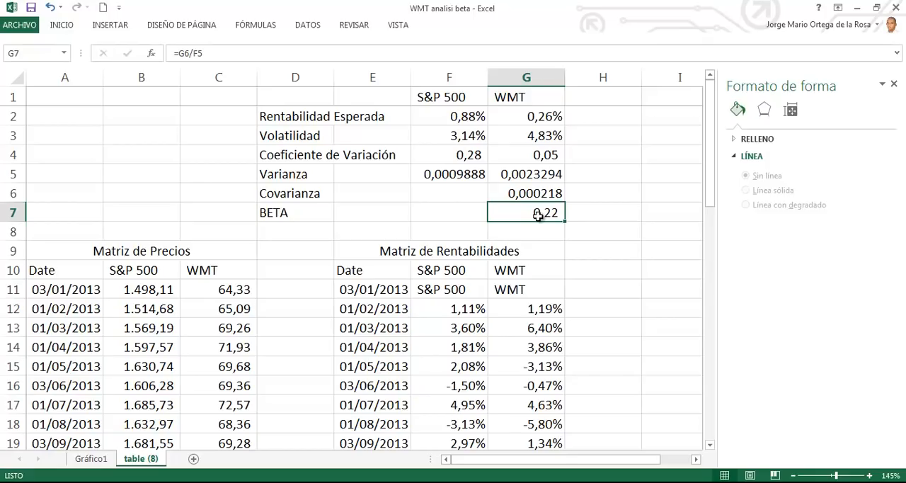
pyautogui.click(91, 459)
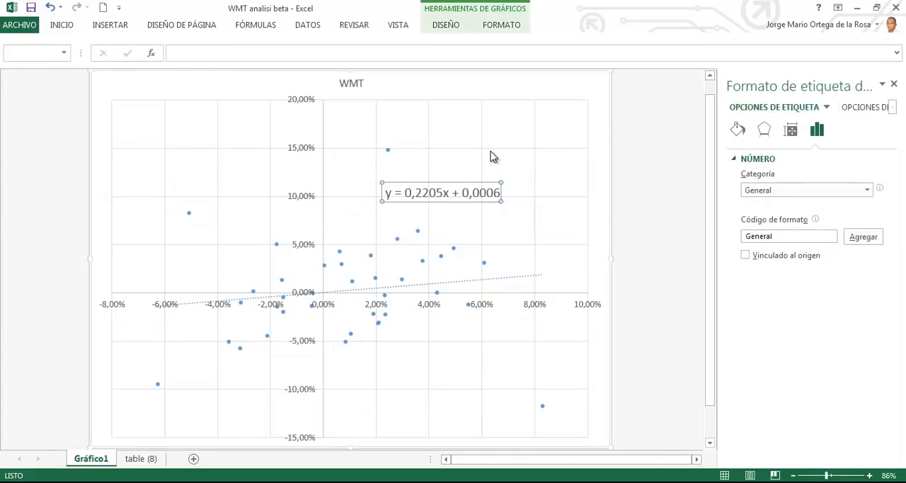
pyautogui.click(139, 459)
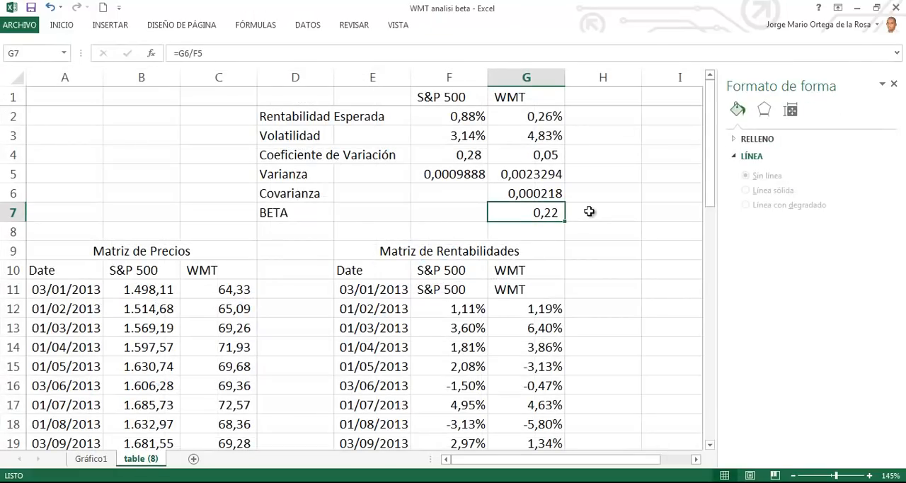
pyautogui.click(84, 459)
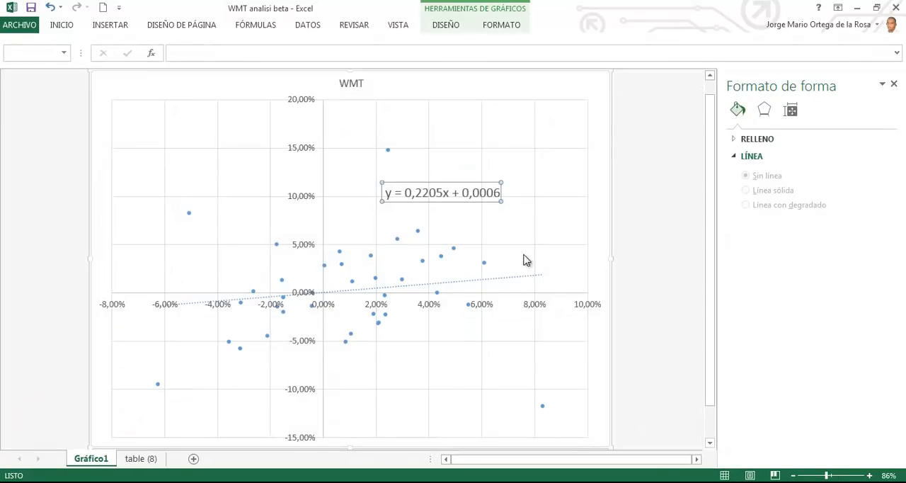
pyautogui.click(140, 459)
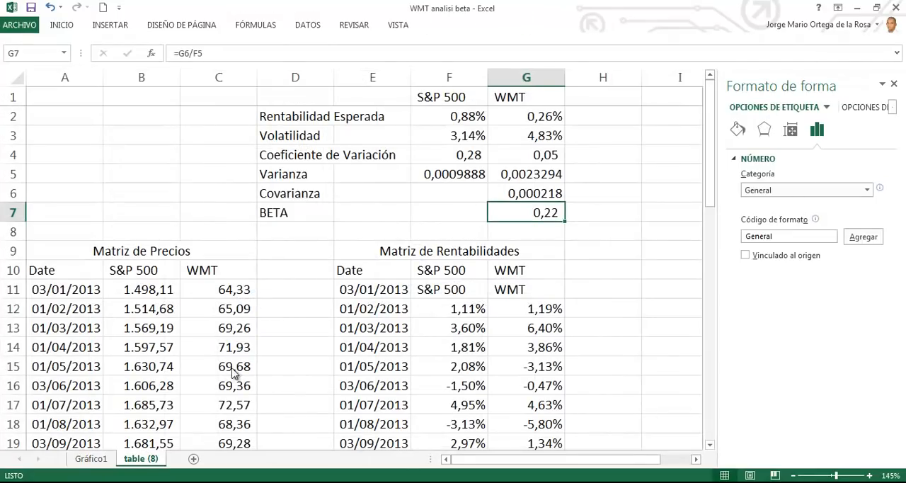
# Step: Enable the Herramientas para análisis add-in among the Excel add-ins
pyautogui.click(606, 218)
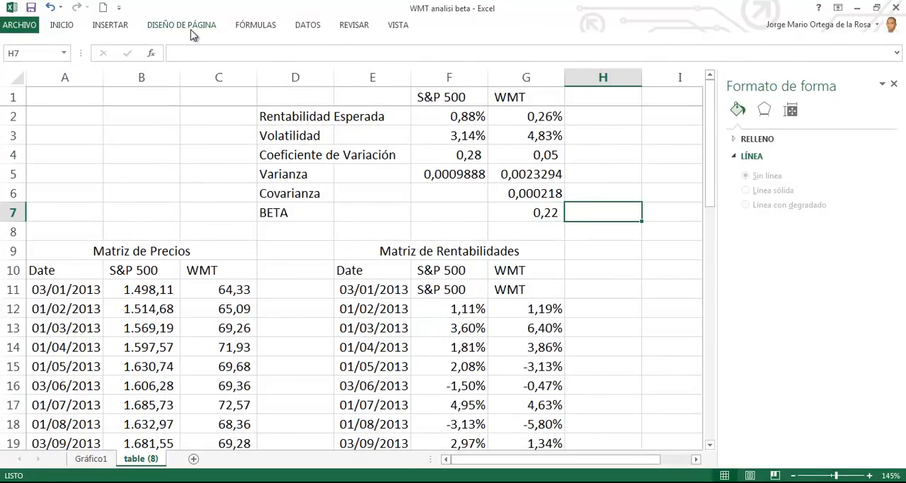
pyautogui.click(299, 28)
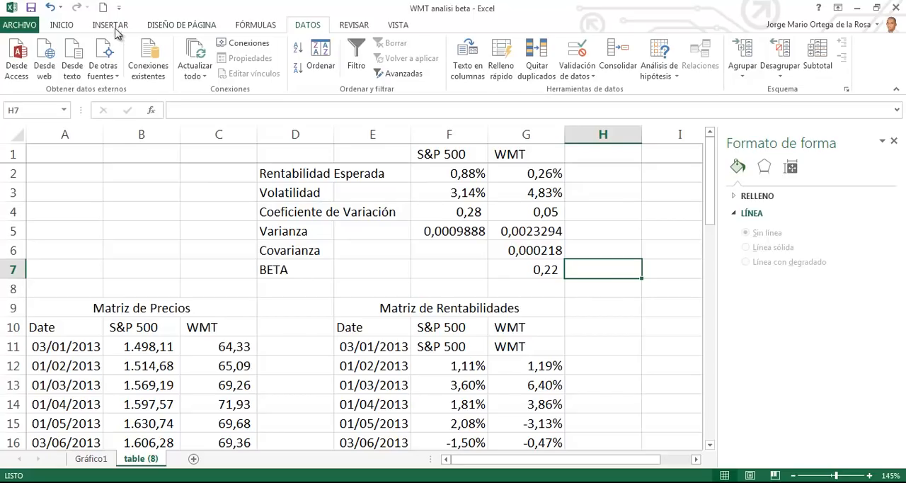
pyautogui.click(21, 23)
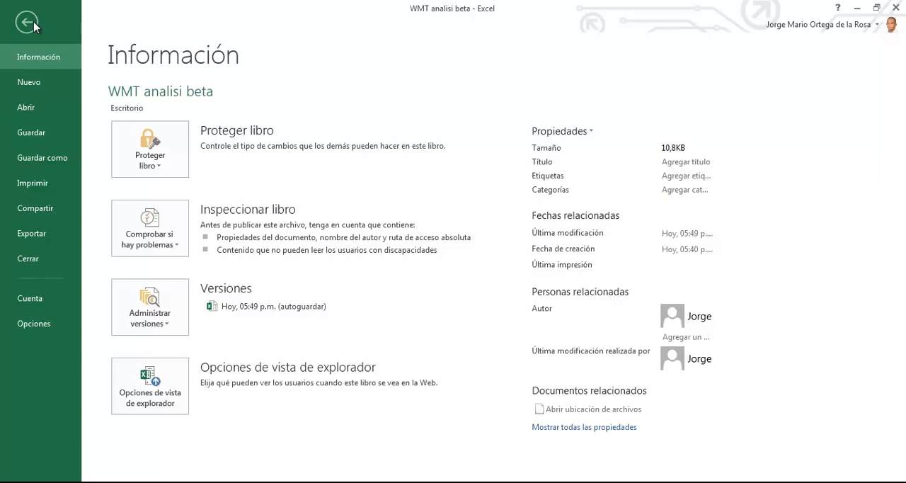
pyautogui.click(33, 324)
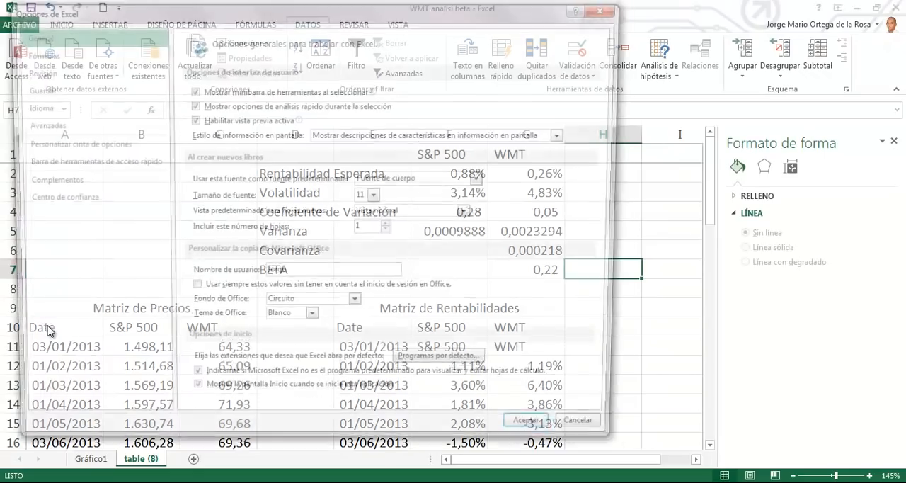
pyautogui.click(56, 181)
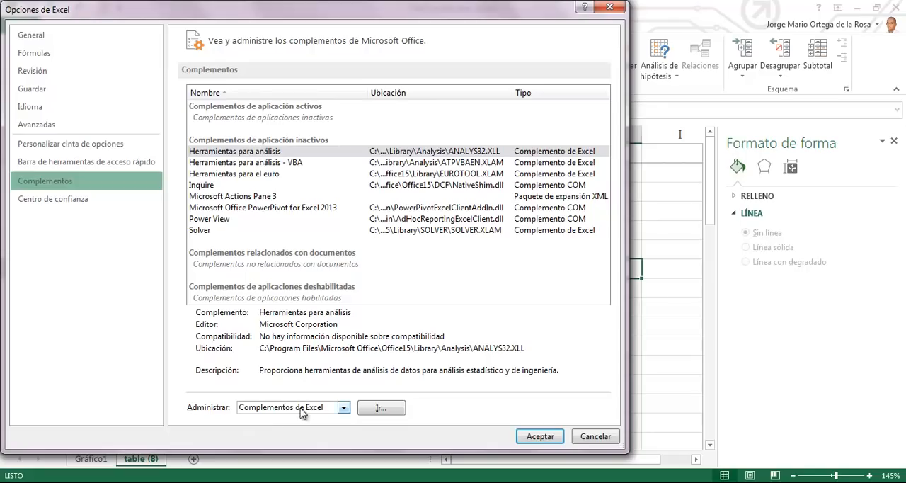
pyautogui.click(382, 409)
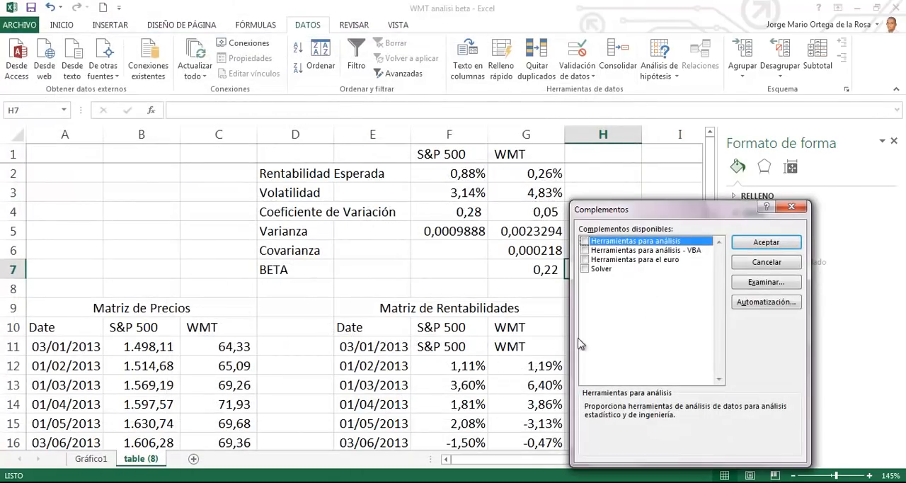
pyautogui.click(585, 242)
pyautogui.click(756, 242)
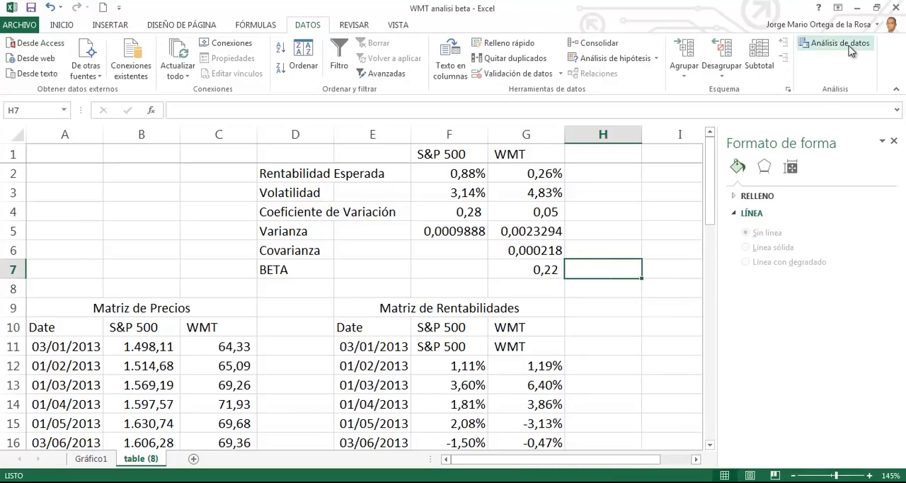
# Step: Start the Regresión tool from the data analysis functions
pyautogui.click(852, 53)
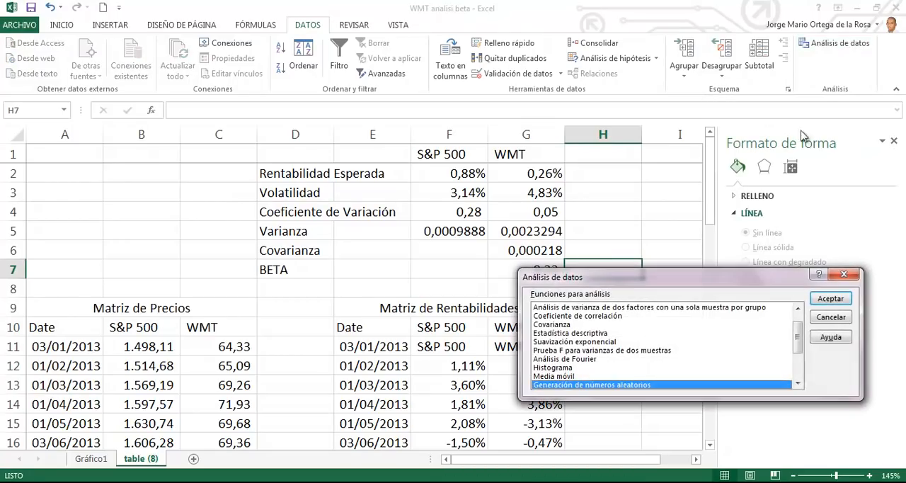
pyautogui.moveTo(733, 288); pyautogui.dragTo(297, 160)
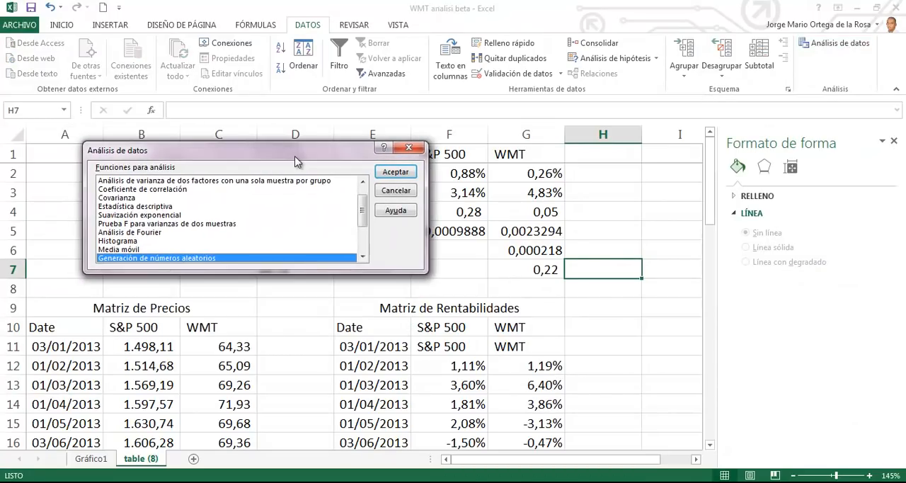
pyautogui.click(160, 215)
pyautogui.scroll(-1, 162, 234)
pyautogui.scroll(-1, 160, 228)
pyautogui.click(143, 225)
pyautogui.doubleClick(144, 225)
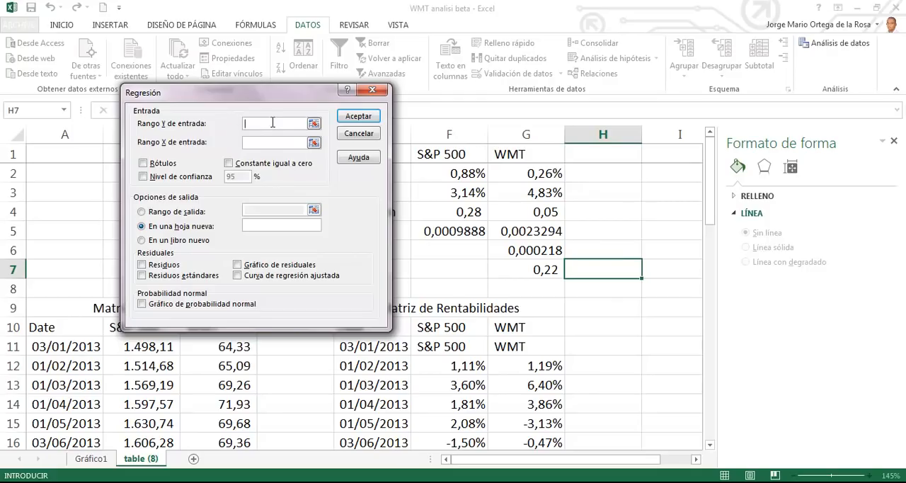
# Step: Set the regression's Y input range to the WMT returns in G11:G49 and mark the ranges as including labels
pyautogui.click(532, 347)
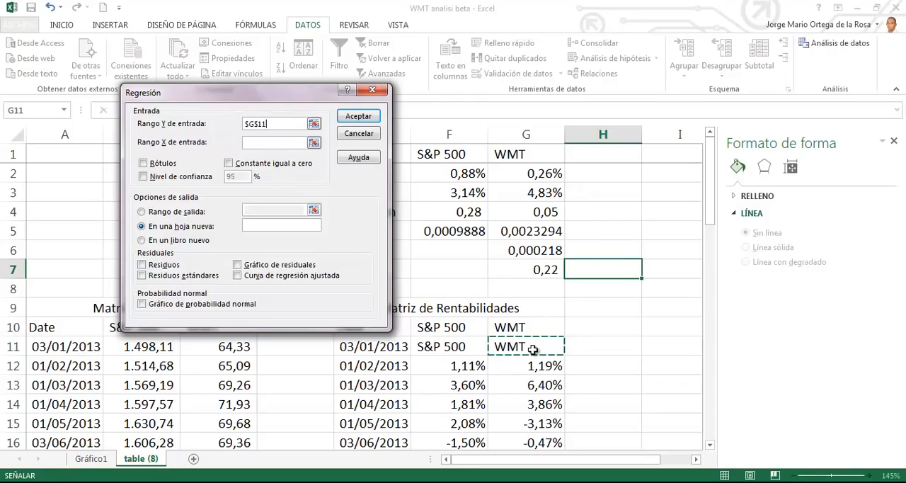
pyautogui.hotkey('ctrl', 'shift', 'Down')
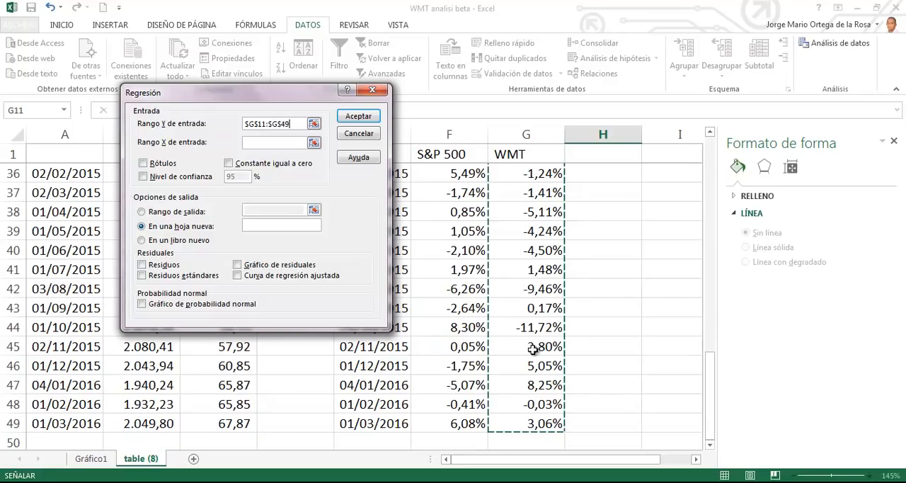
pyautogui.scroll(12, 491, 323)
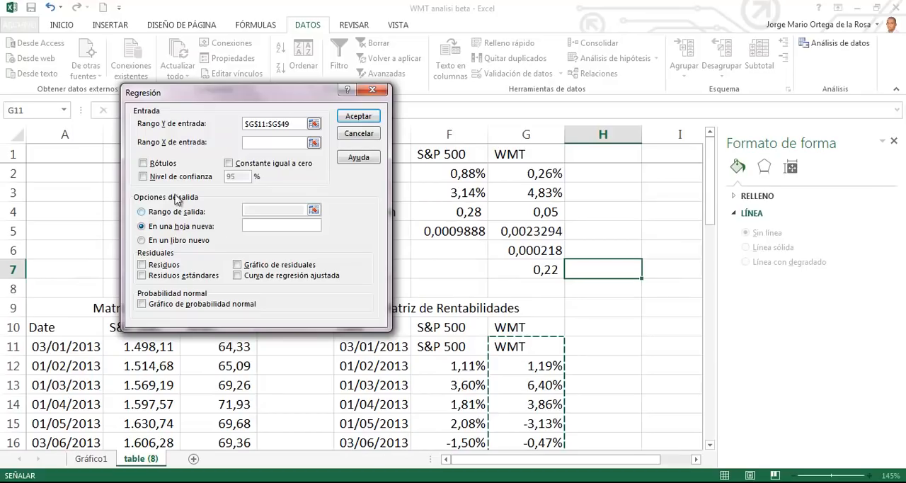
pyautogui.click(153, 164)
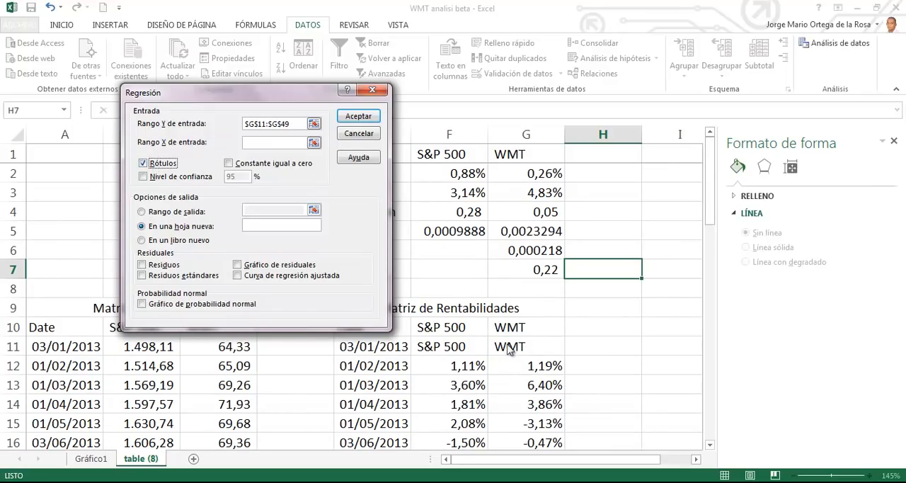
# Step: Set the regression's X input range to the S&P 500 returns in F11:F49
pyautogui.click(269, 146)
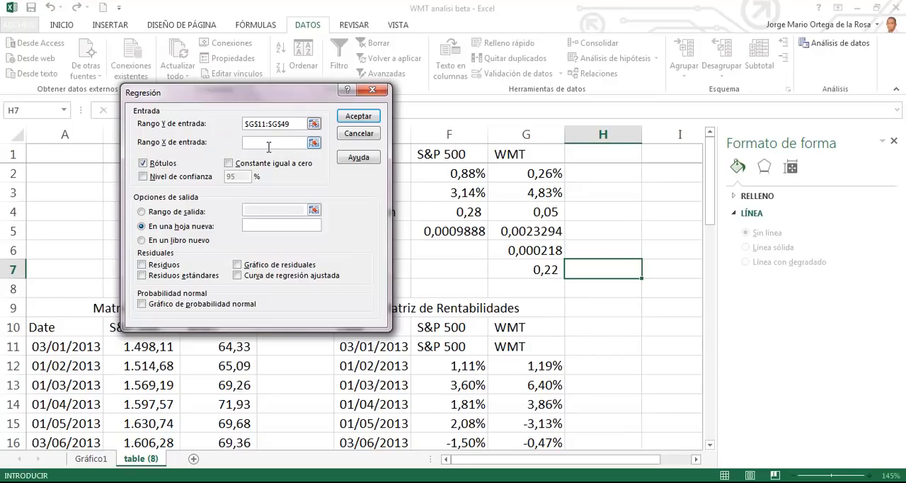
pyautogui.click(473, 346)
pyautogui.hotkey('ctrl', 'shift', 'Down')
pyautogui.scroll(12, 473, 346)
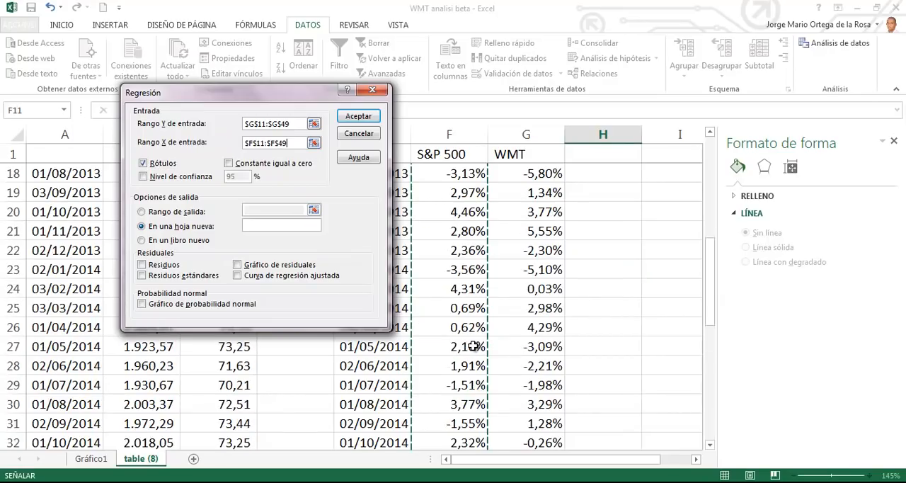
# Step: Send the regression output to a new sheet named Regress and run the analysis
pyautogui.click(255, 226)
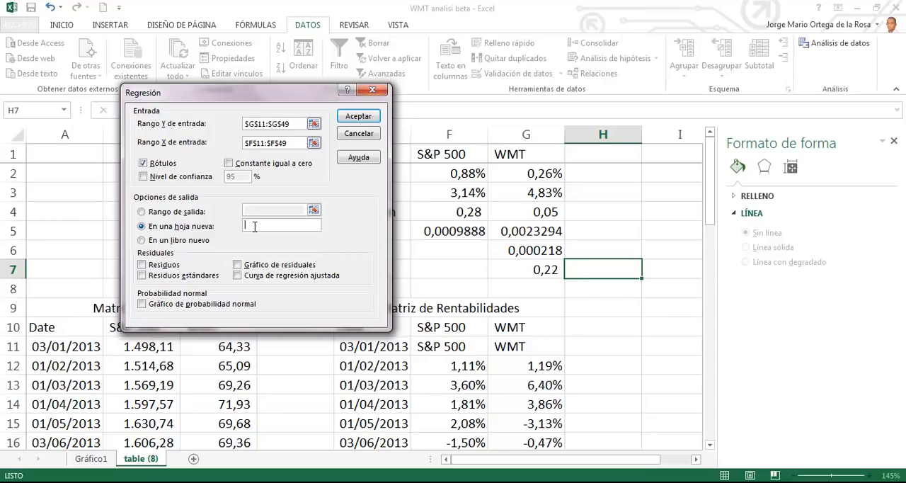
pyautogui.write('Regress')
pyautogui.click(359, 117)
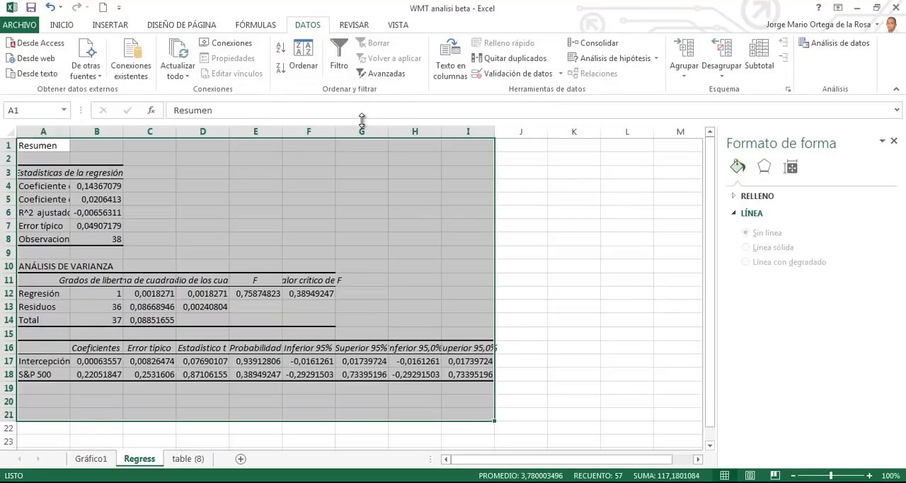
# Step: Autofit column A of the Regress sheet so its labels fit
pyautogui.scroll(2, 201, 295)
pyautogui.moveTo(93, 133); pyautogui.dragTo(92, 134)
pyautogui.doubleClick(93, 134)
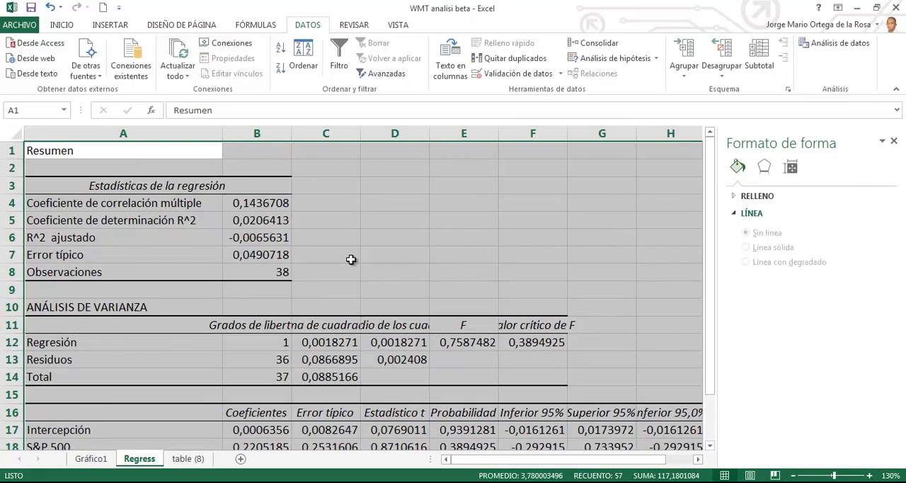
# Step: Highlight the S&P 500 coefficient in B18 of the regression output in yellow and increase its font size to 14
pyautogui.scroll(-2, 351, 258)
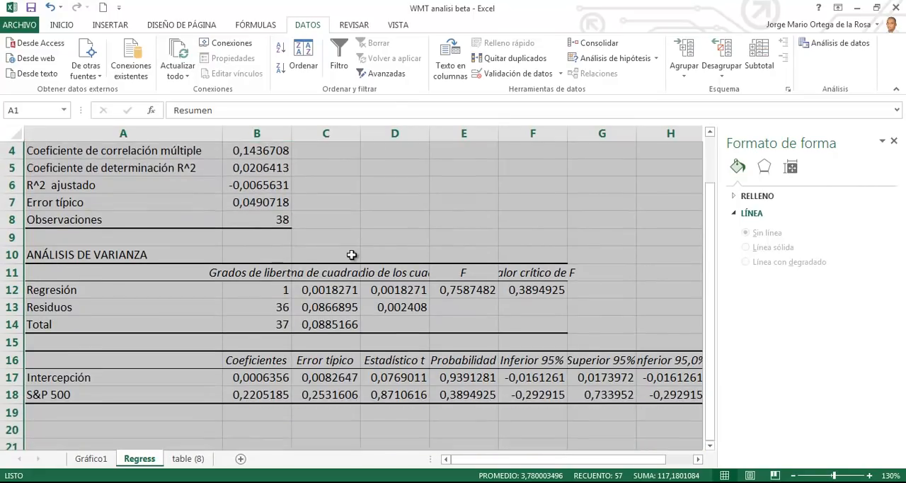
pyautogui.click(276, 340)
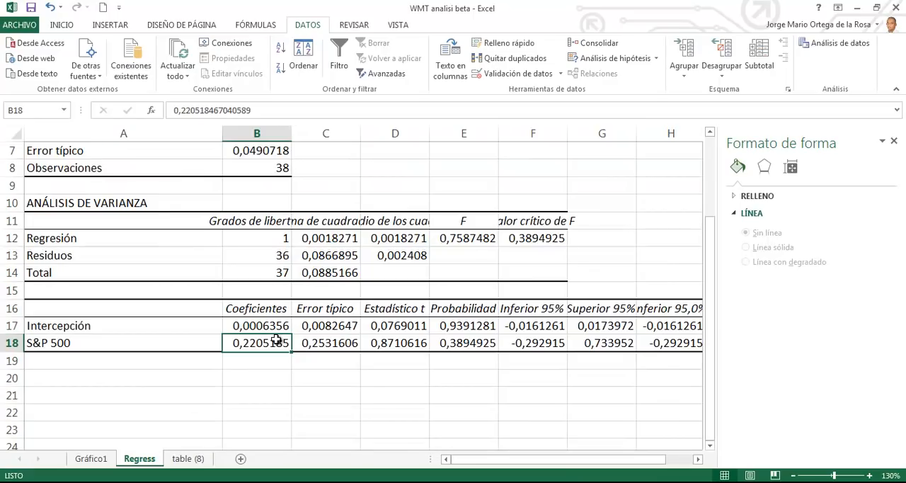
pyautogui.click(170, 341)
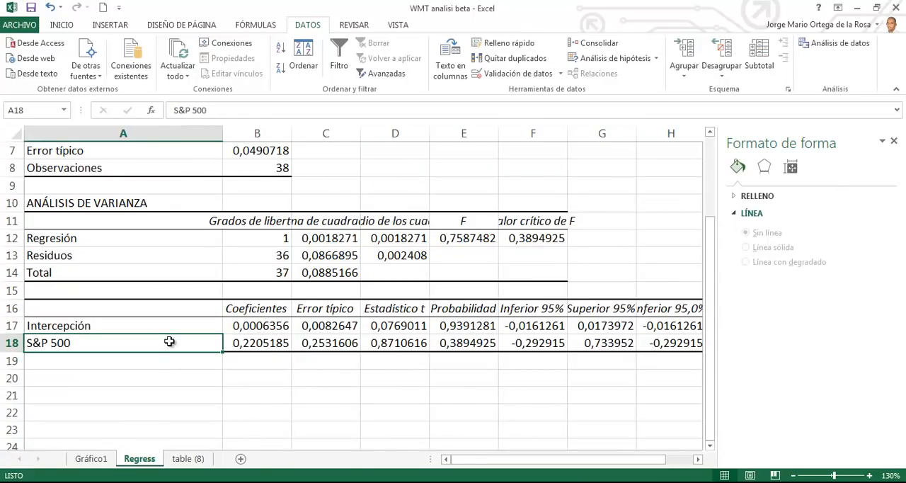
pyautogui.click(272, 346)
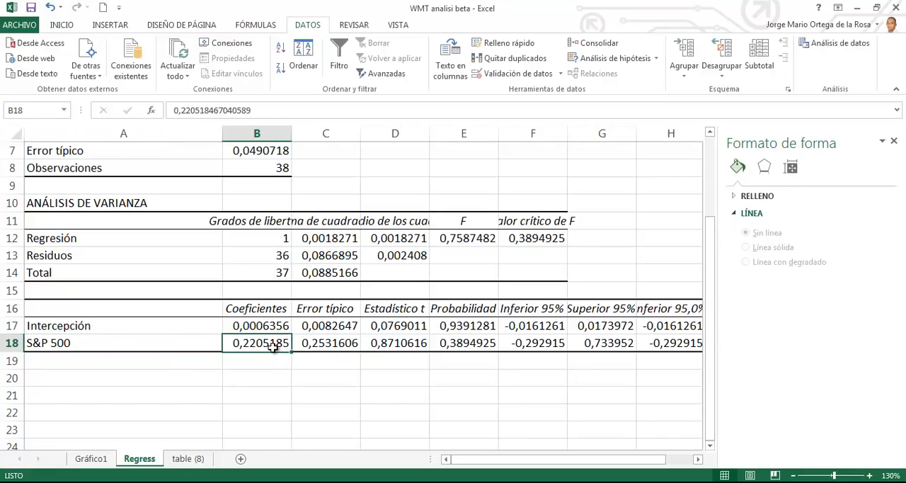
pyautogui.click(69, 25)
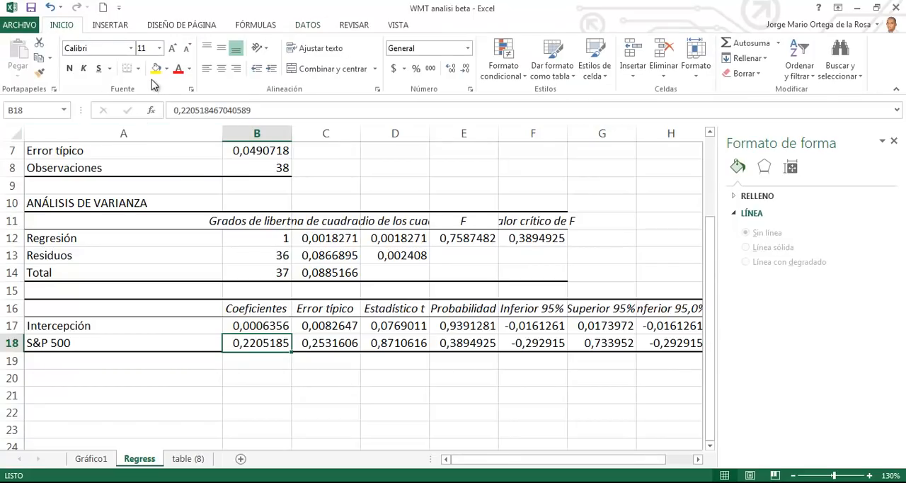
pyautogui.click(155, 68)
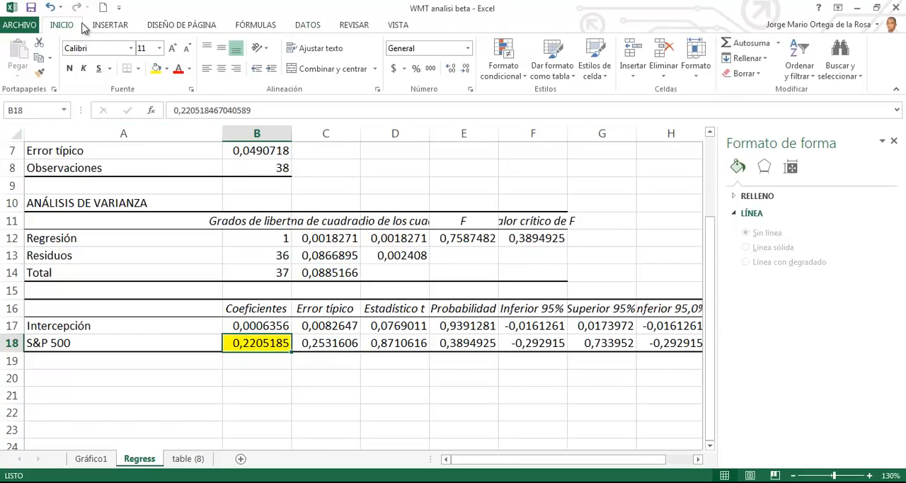
pyautogui.click(172, 48)
pyautogui.click(172, 48)
# Step: Compare the WMT beta in G7 of table (8) with the slope in the Gráfico1 equation and the S&P 500 coefficient in the Regress sheet
pyautogui.click(182, 459)
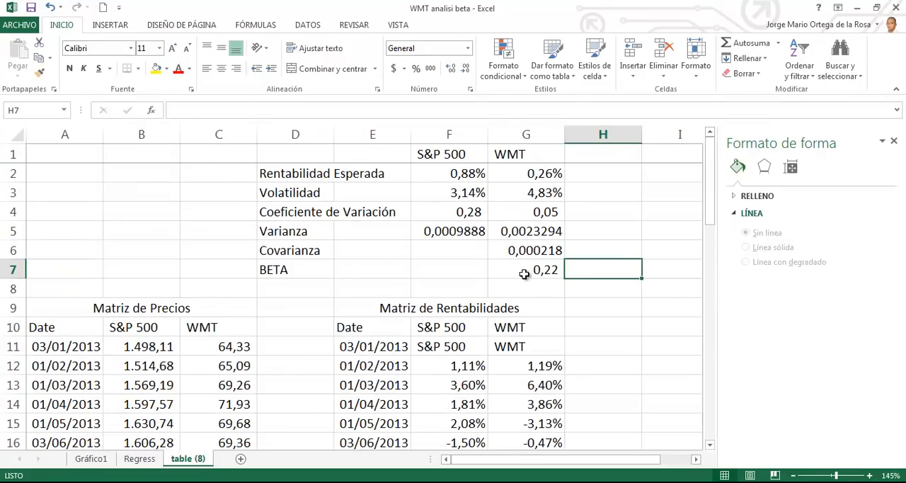
pyautogui.click(524, 274)
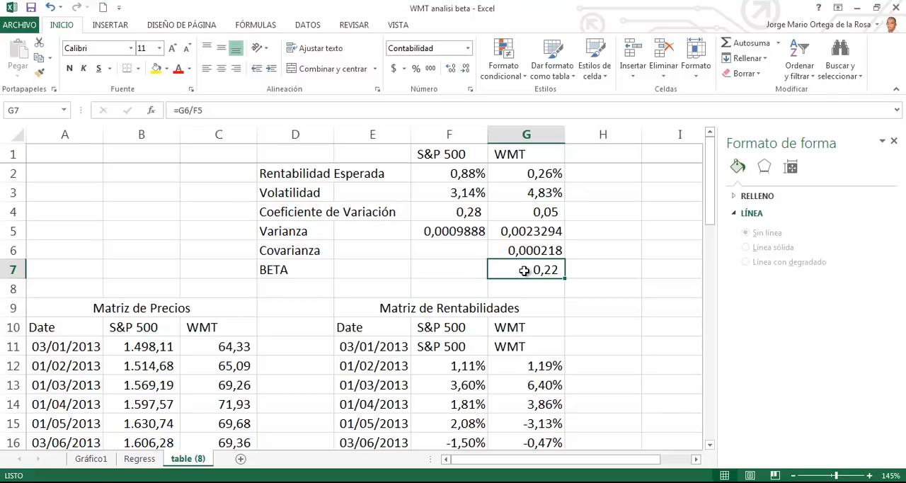
pyautogui.click(92, 459)
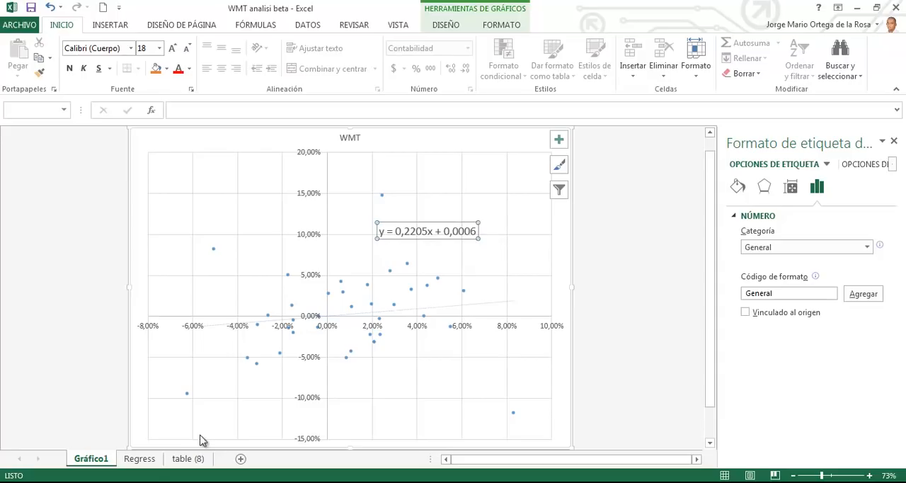
pyautogui.click(160, 460)
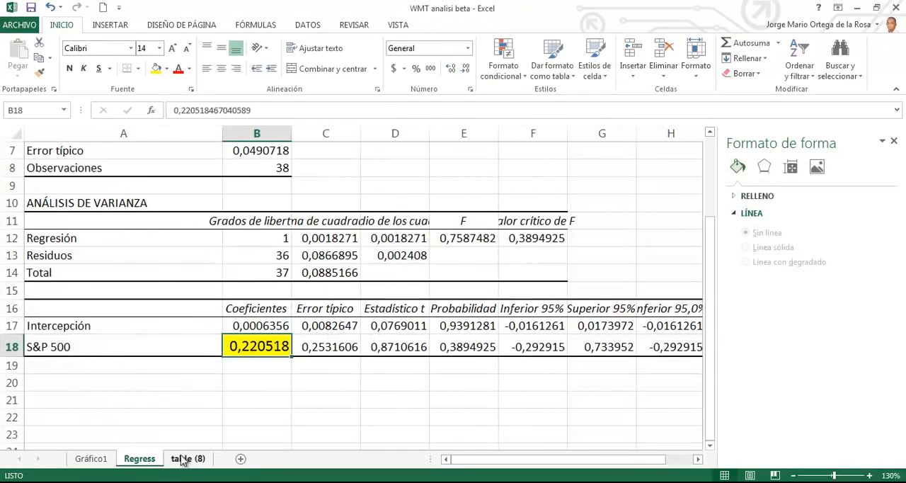
pyautogui.click(184, 459)
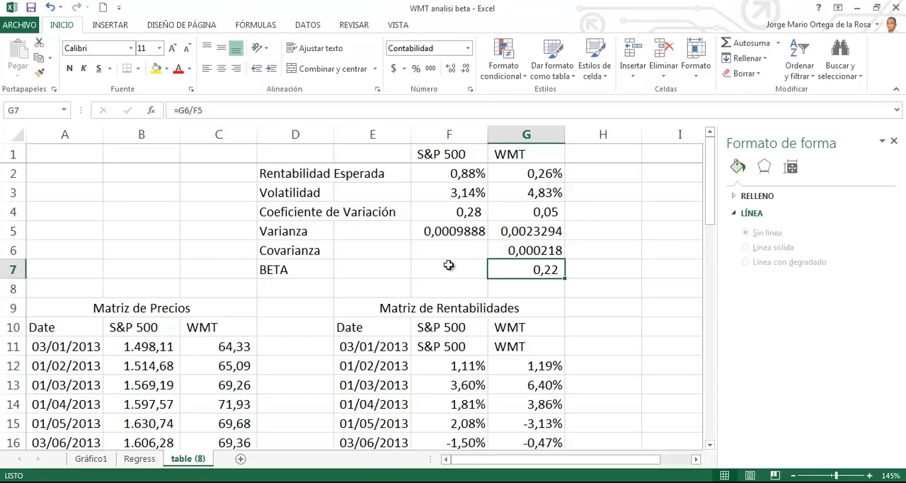
pyautogui.click(134, 460)
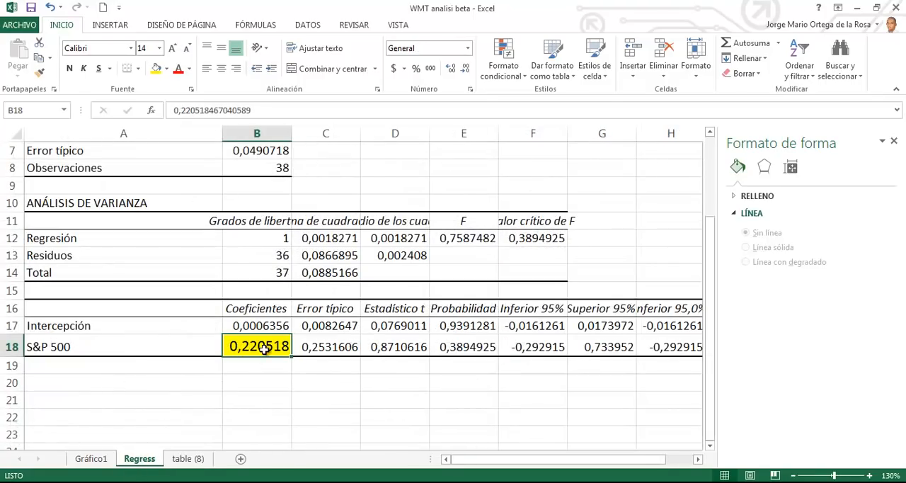
pyautogui.click(188, 459)
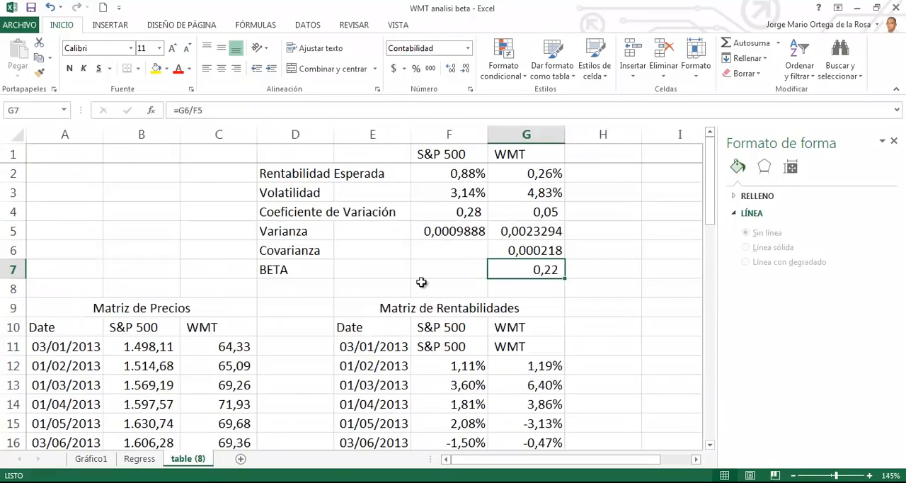